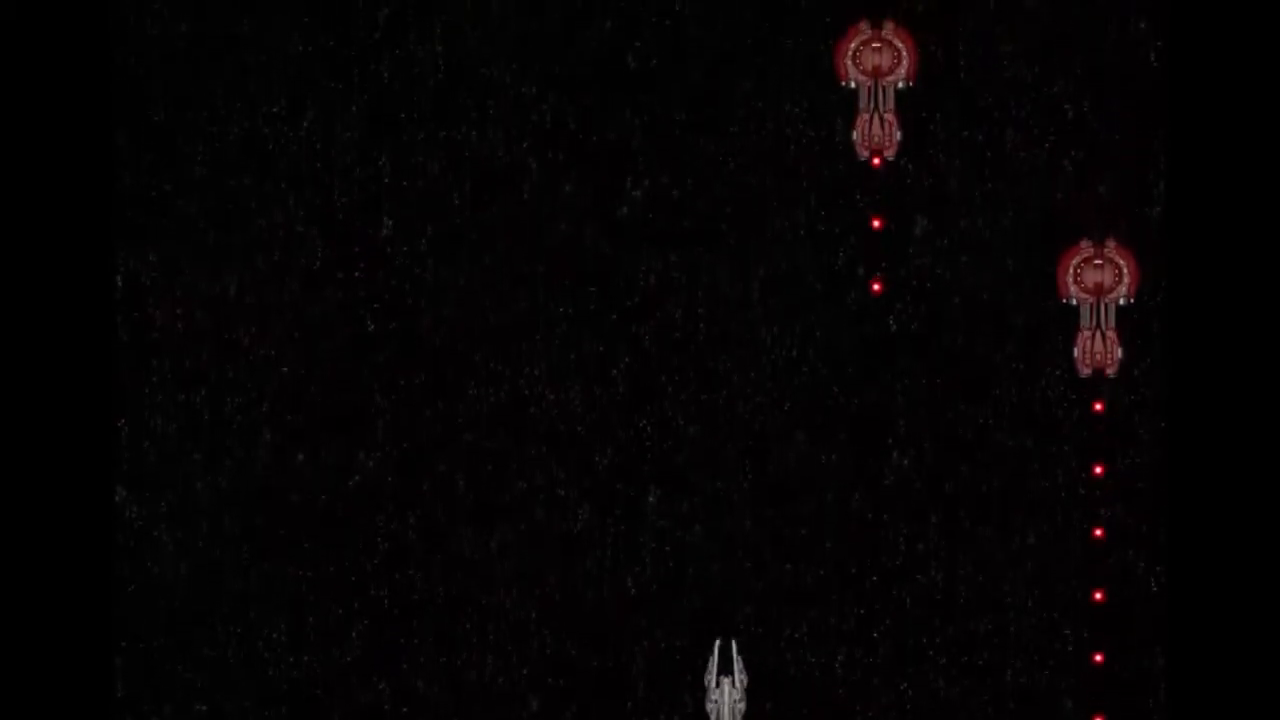
key("Right")
key("Up")
key("Left")
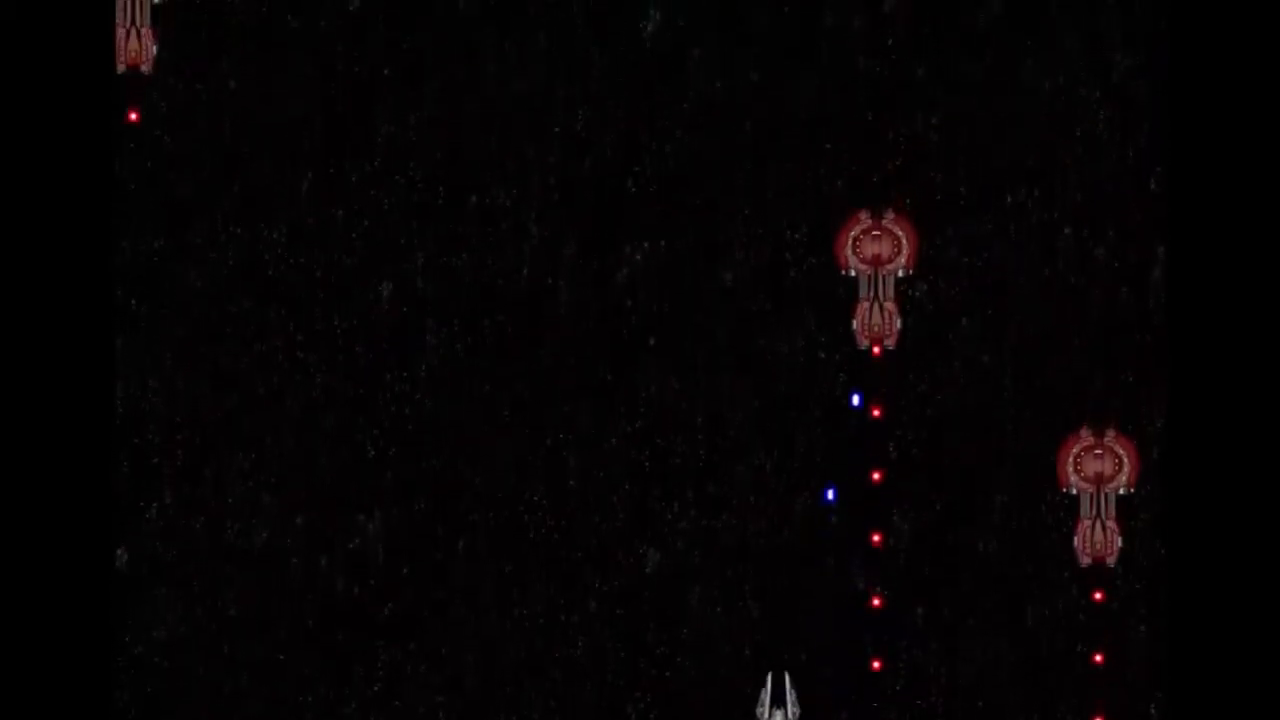
key("Right")
key("Up")
key("Left")
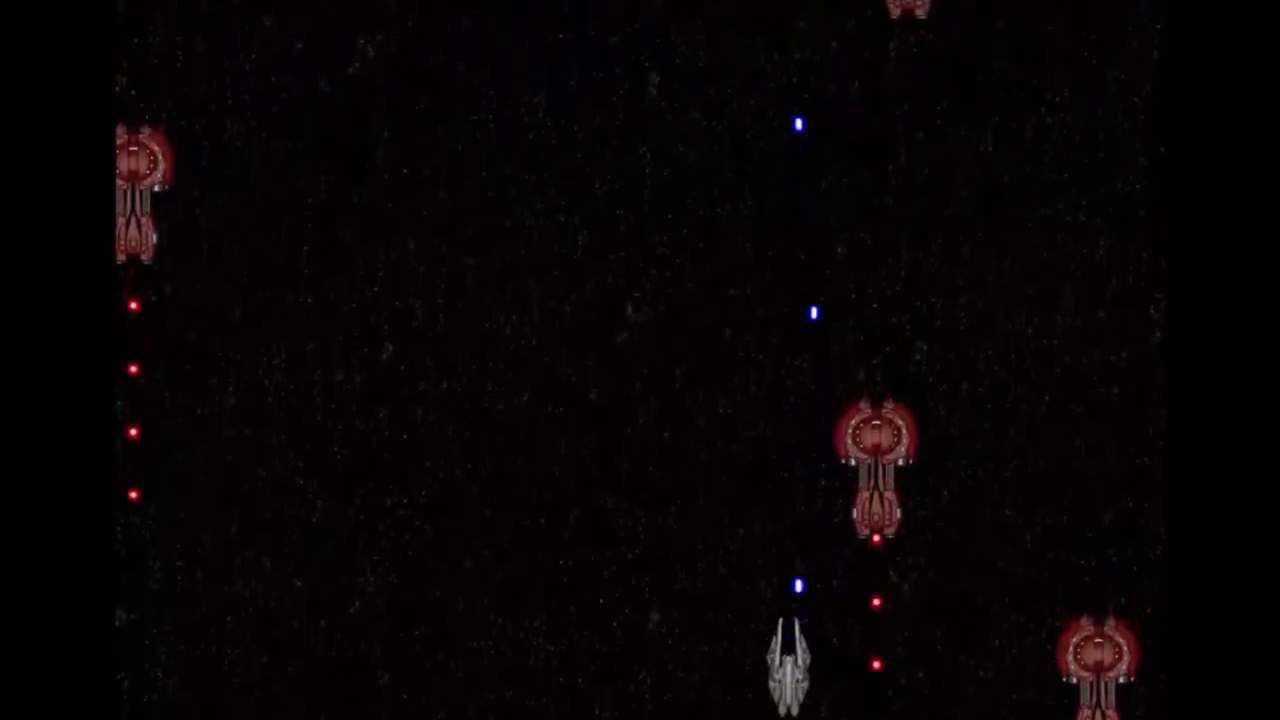
key("Right")
key("Left")
key("Right")
key("Right")
key("Up")
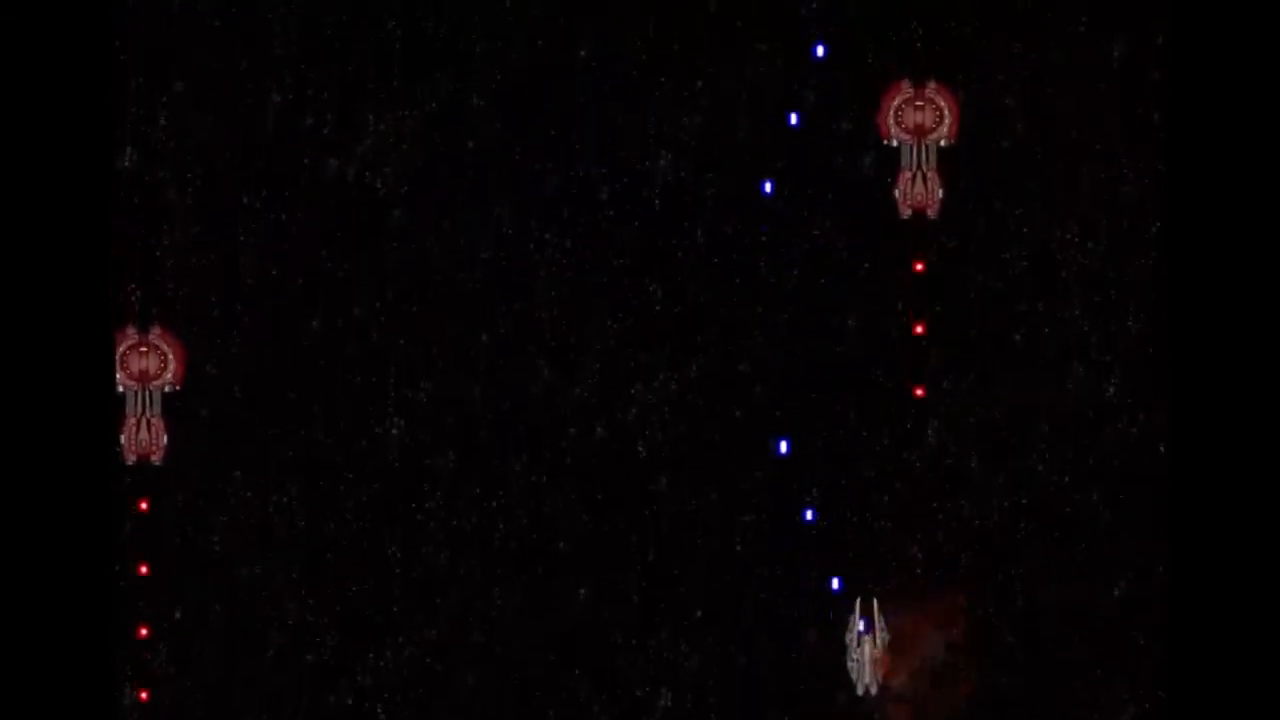
key("Left")
key("Down")
key("Right")
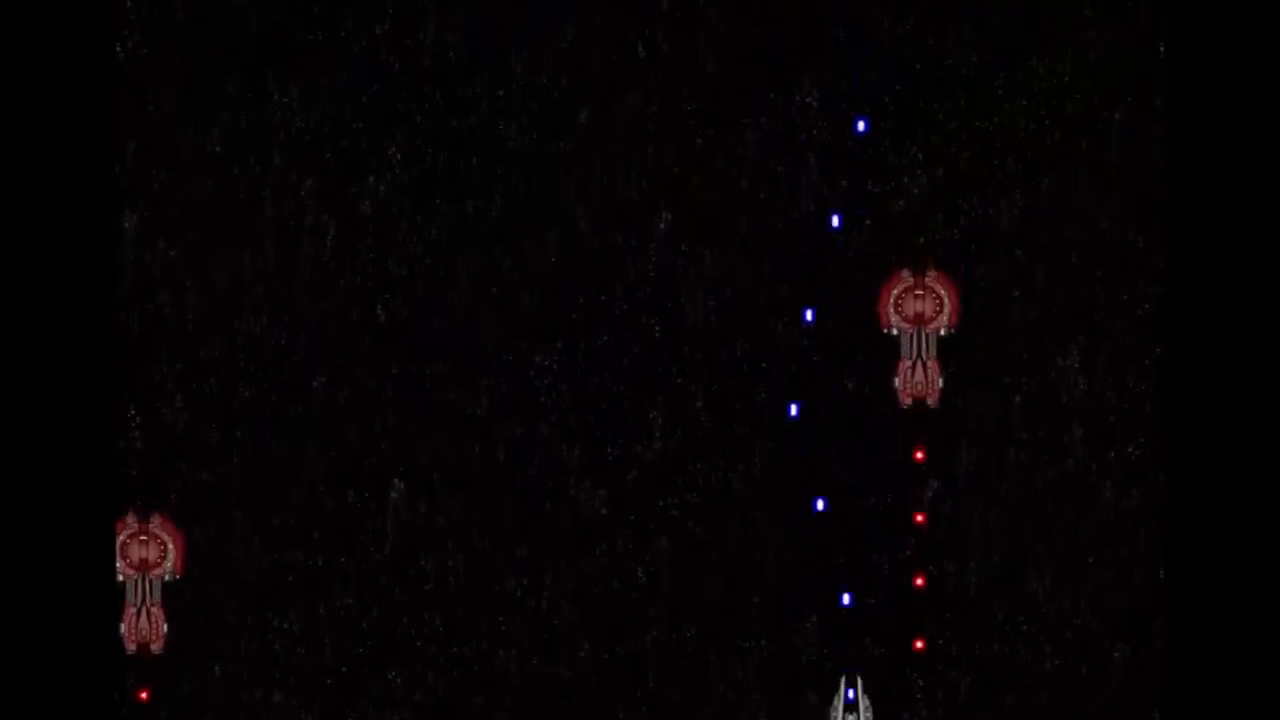
key("Right")
key("Up")
key("Left")
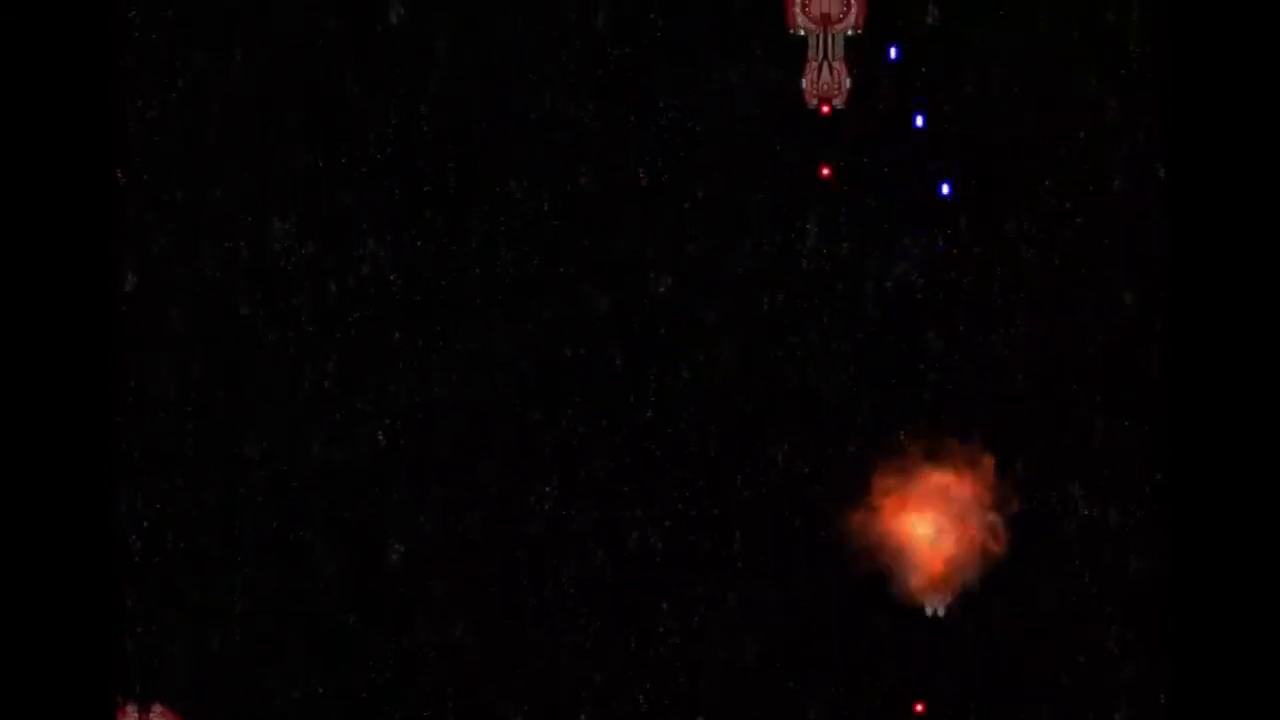
key("Up")
key("Down")
key("Left")
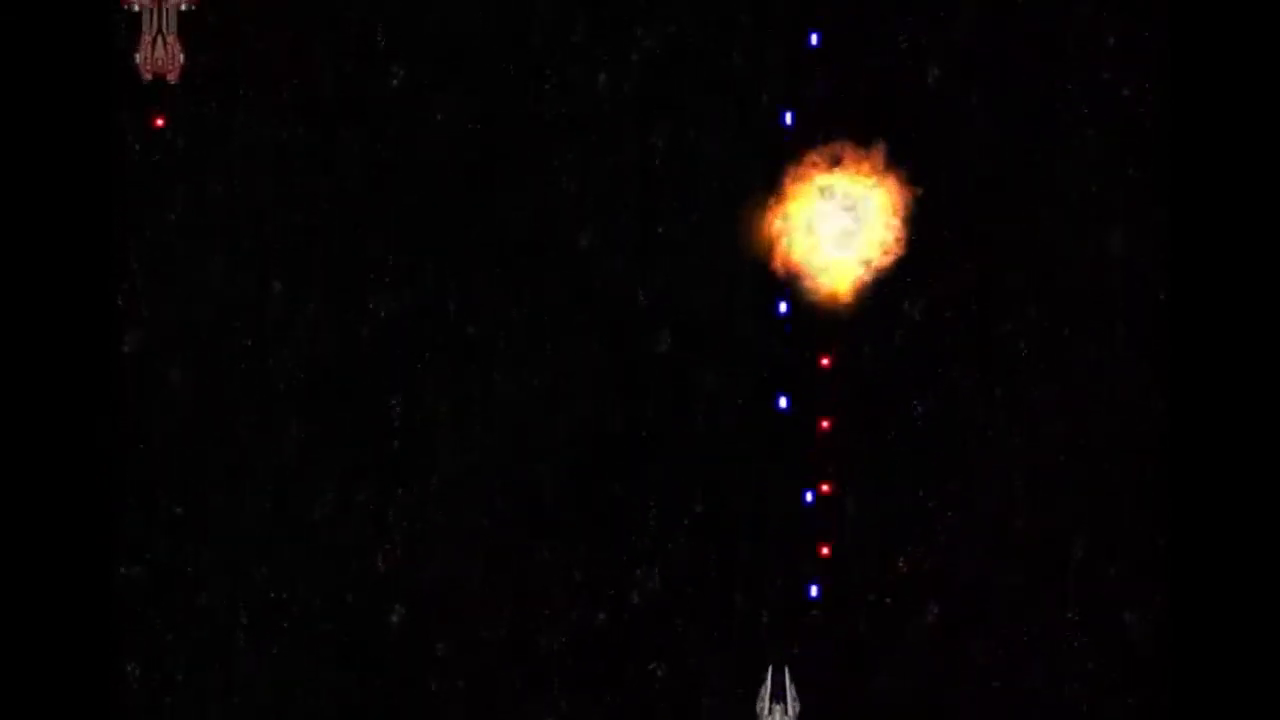
key("Left")
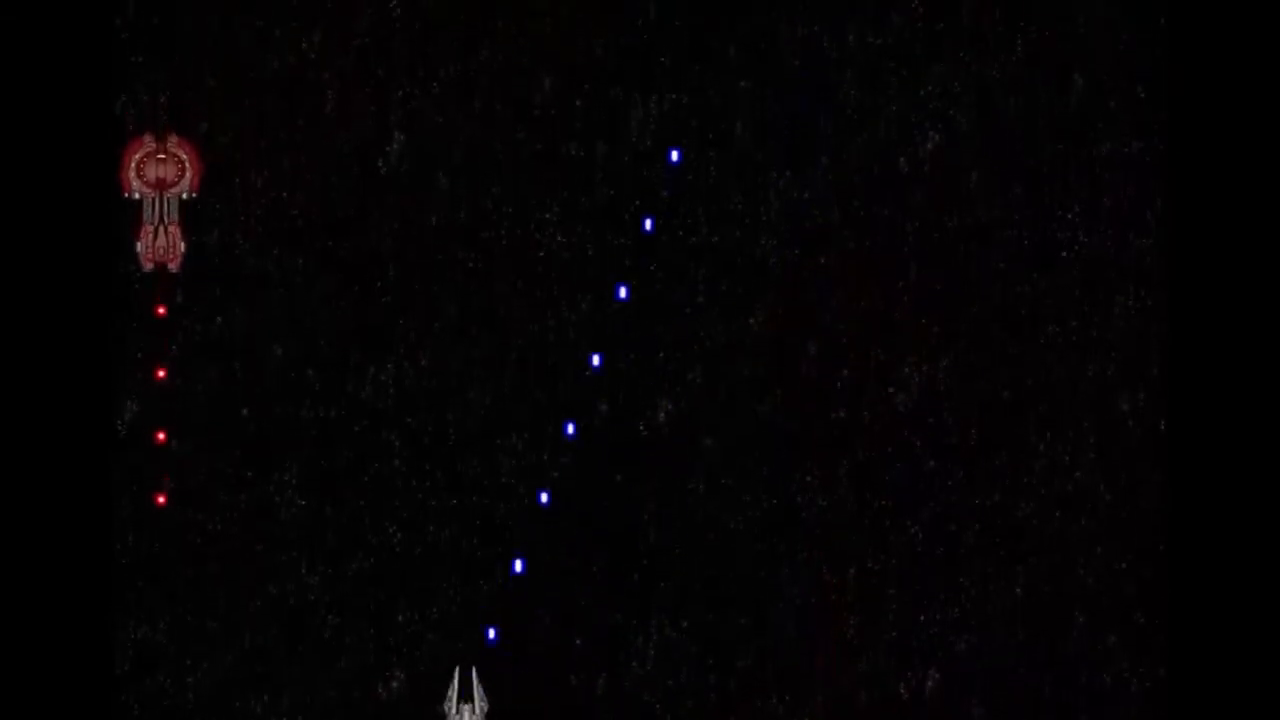
key("Up")
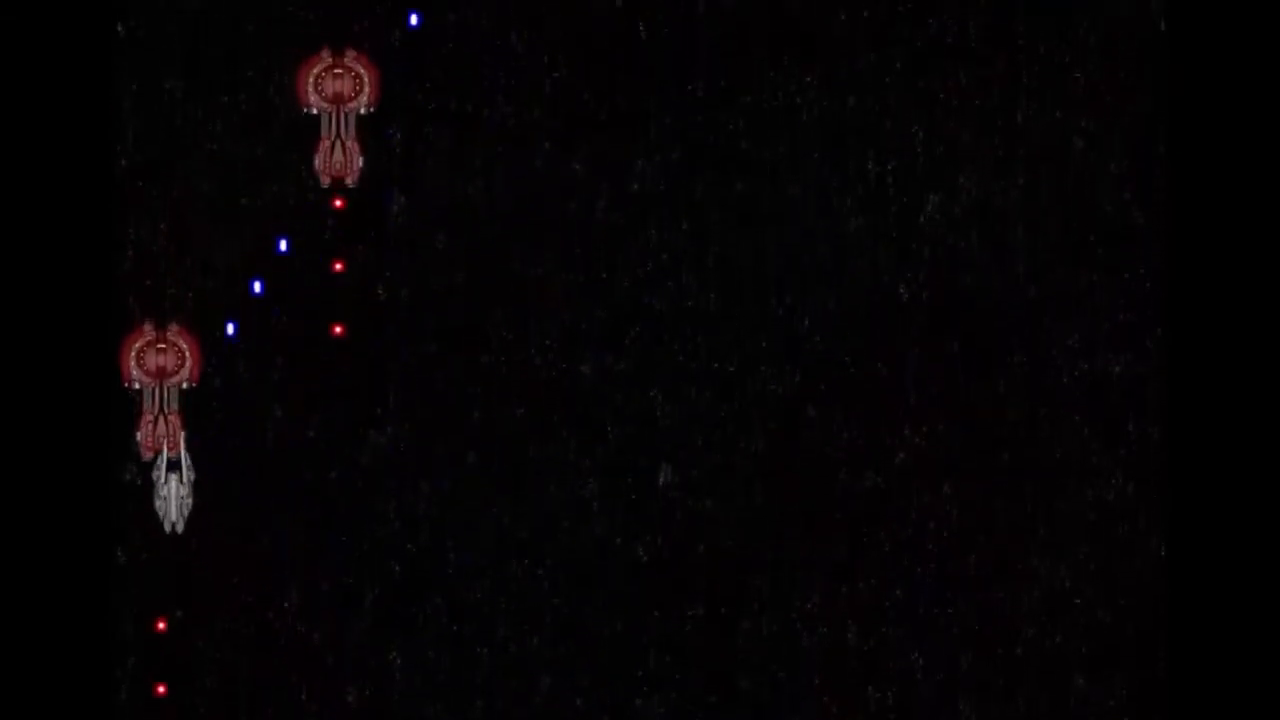
key("Right")
key("Down")
key("Left")
key("Right")
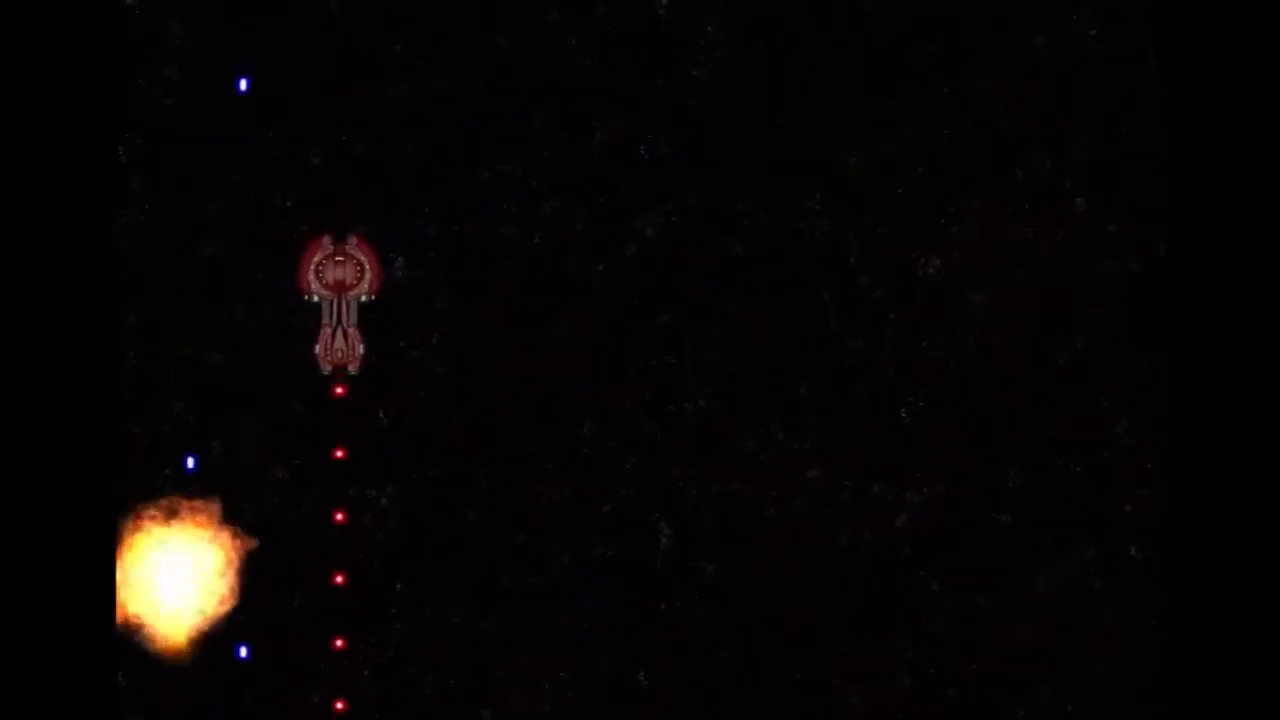
key("Up")
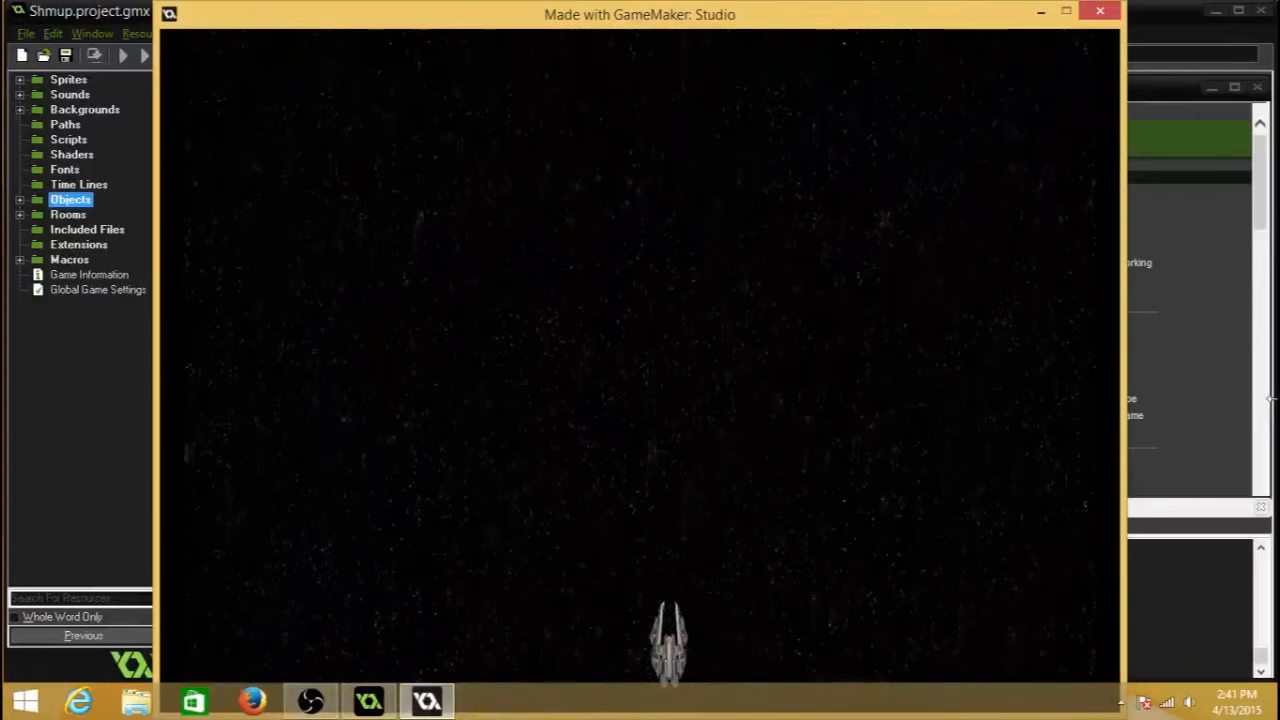
- Close the running game after trying the ship's movement, and expand the project's Objects folder
key("Up")
key("Right")
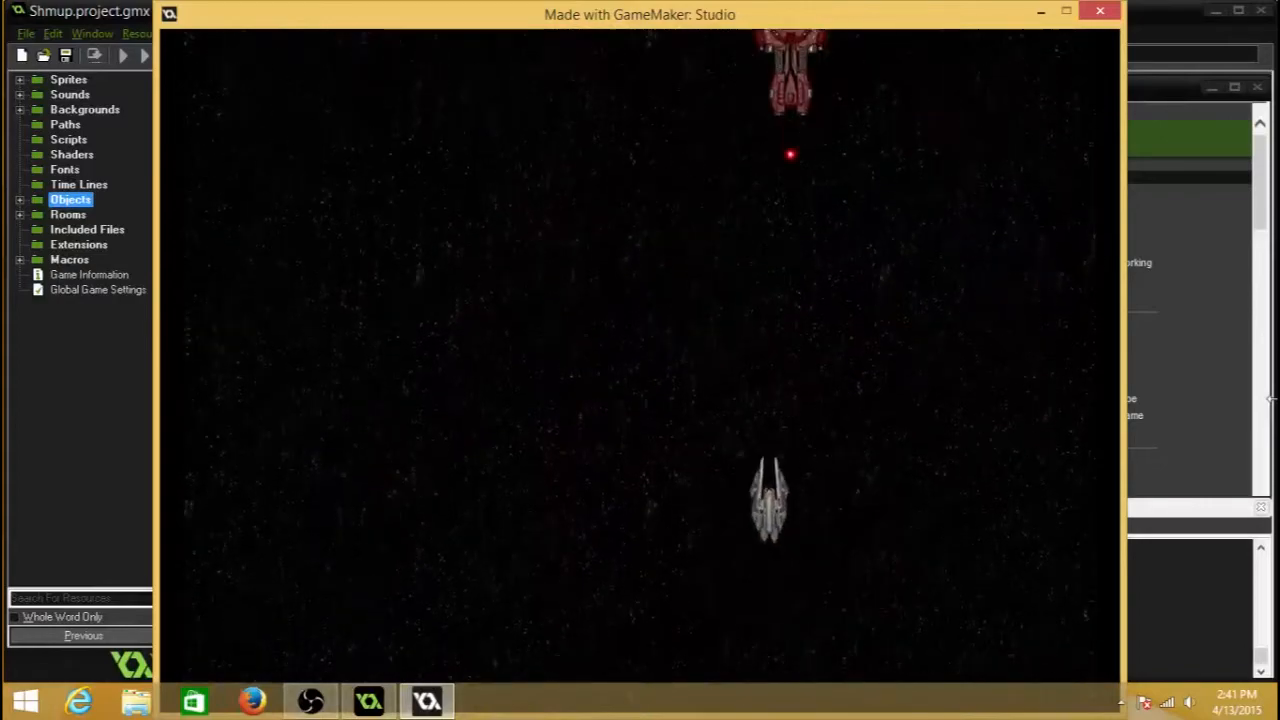
key("Down")
key("Down")
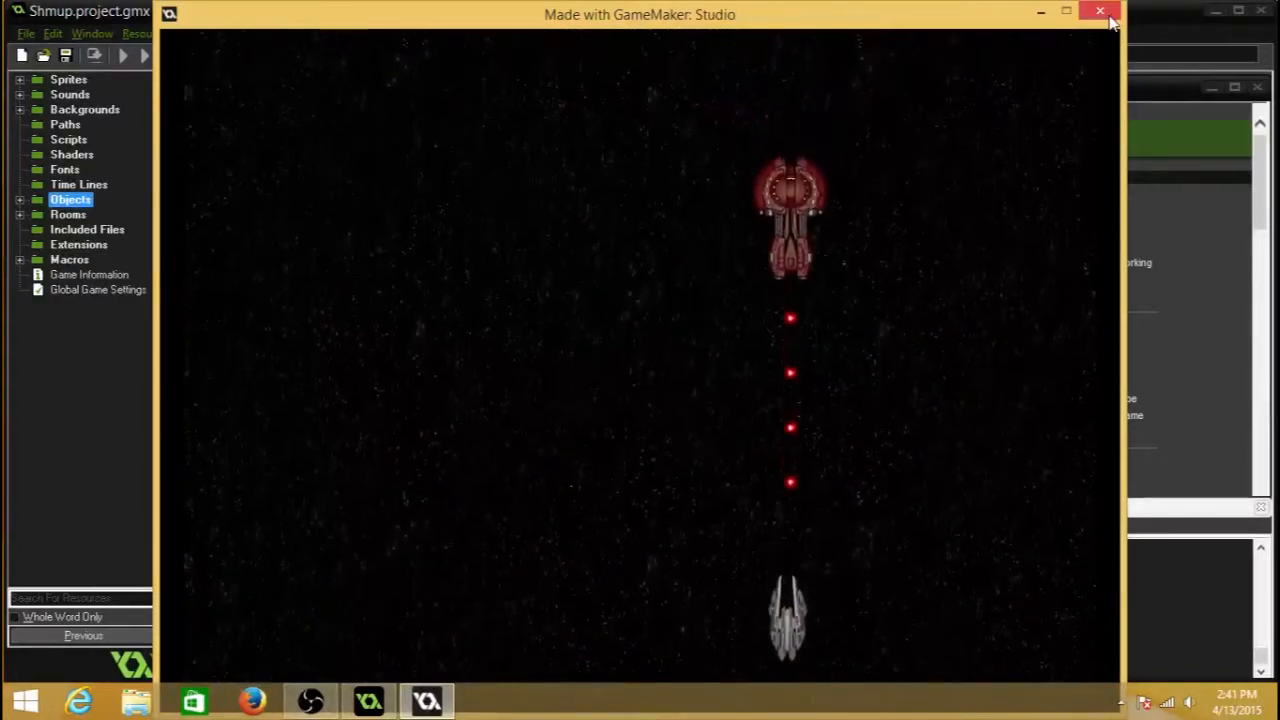
key("Escape")
left_click(20, 200)
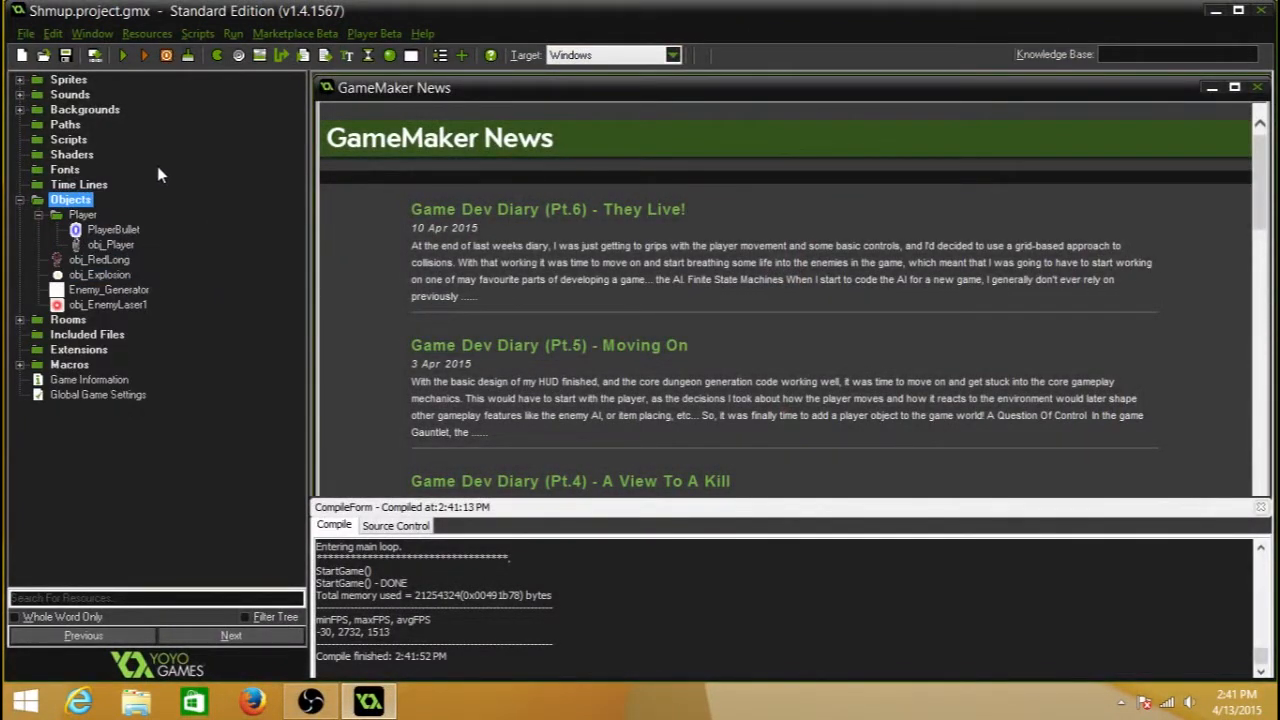
- Create a new project named NextGenShmup in the default project directory
left_click(21, 55)
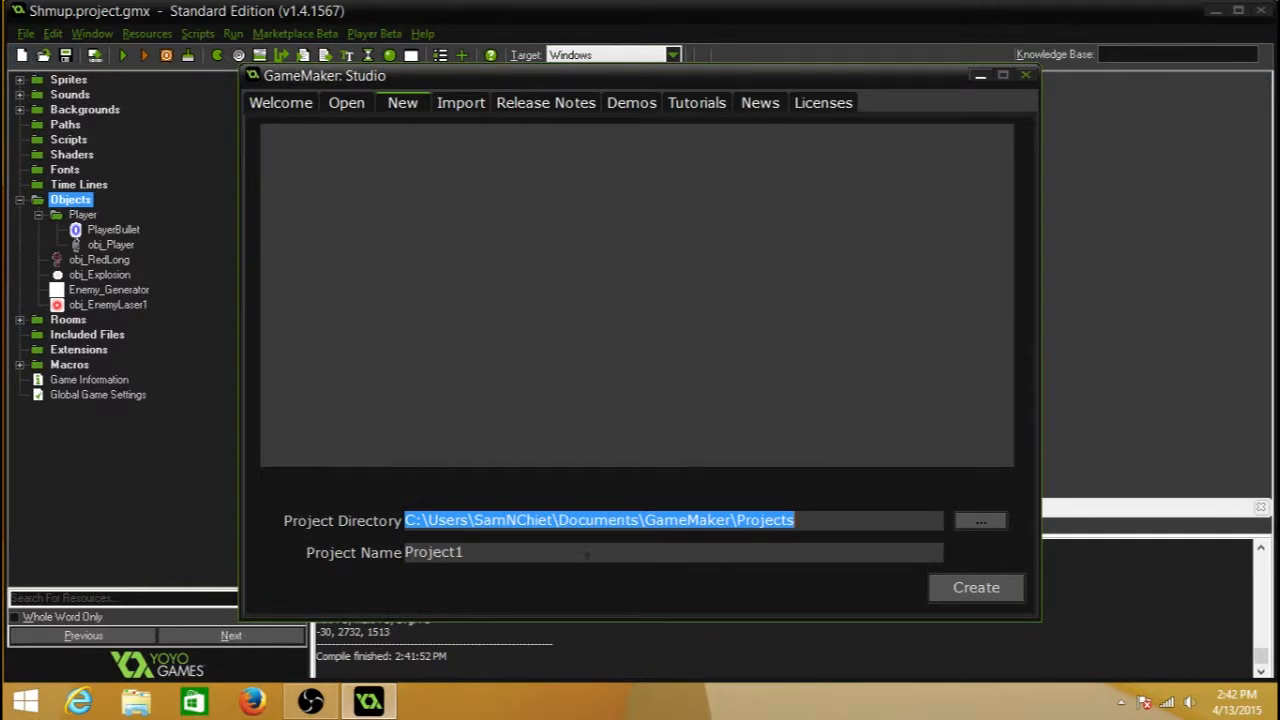
key("Tab")
type("Tuto")
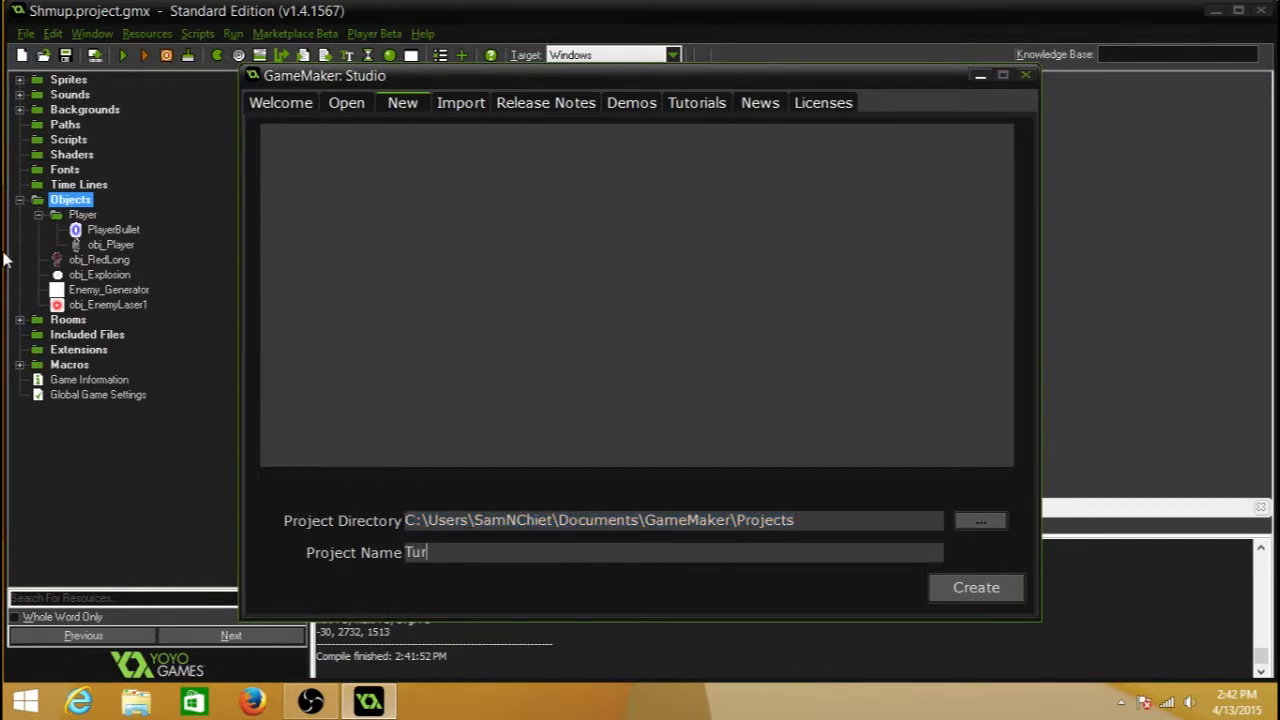
type("NextGenShmup")
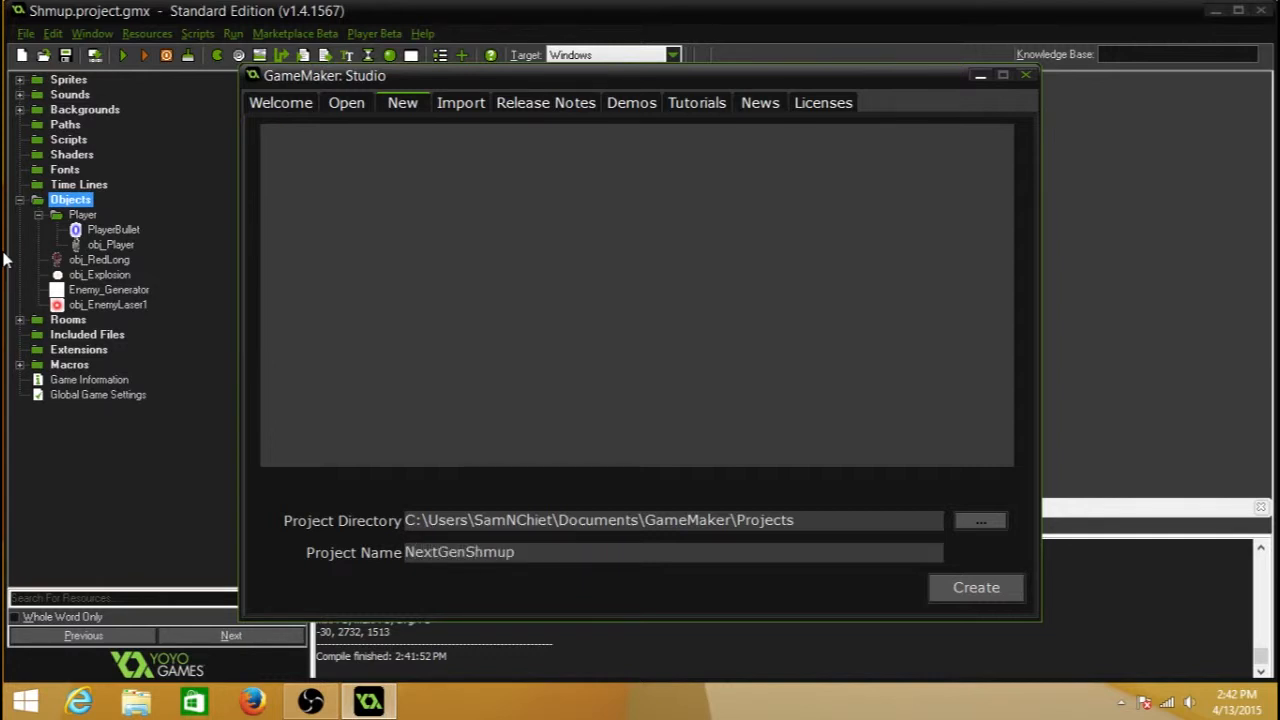
left_click(977, 596)
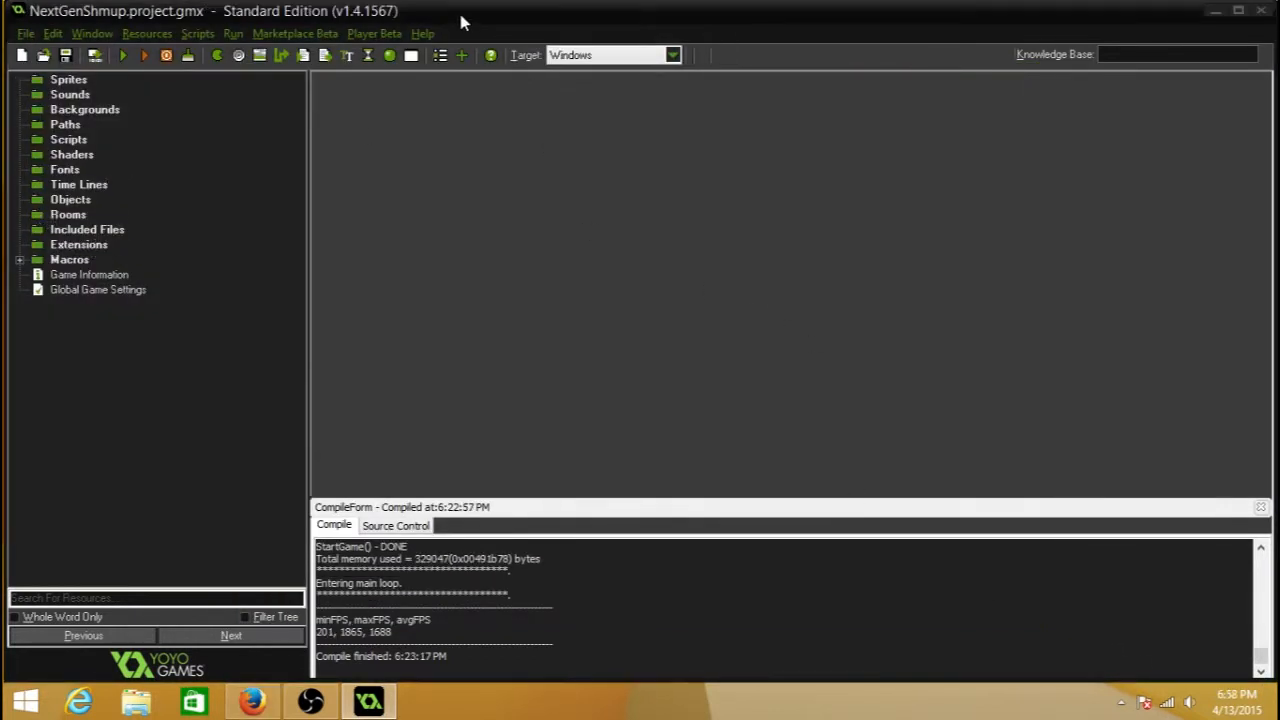
- Look through the Background and Graphics subfolders of the Shooter Resources folder on the desktop, and return to the maximized project window
left_click_drag(458, 9, 845, 150)
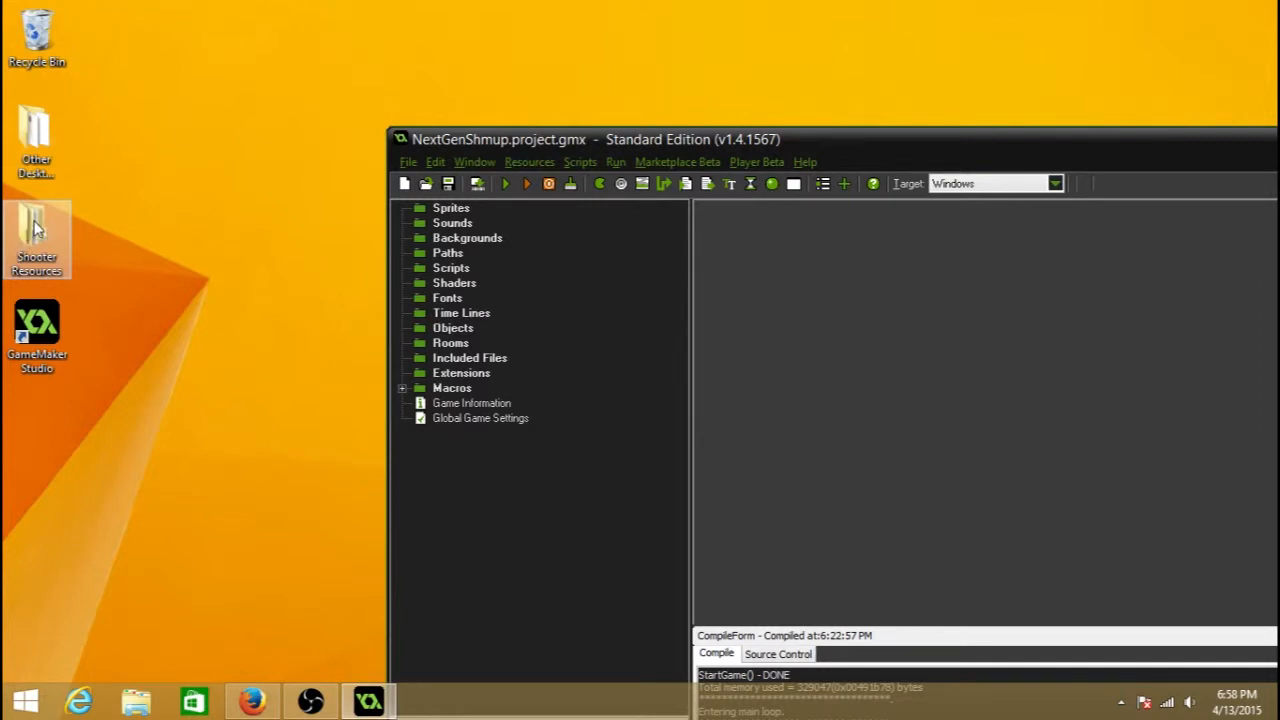
double_click(35, 230)
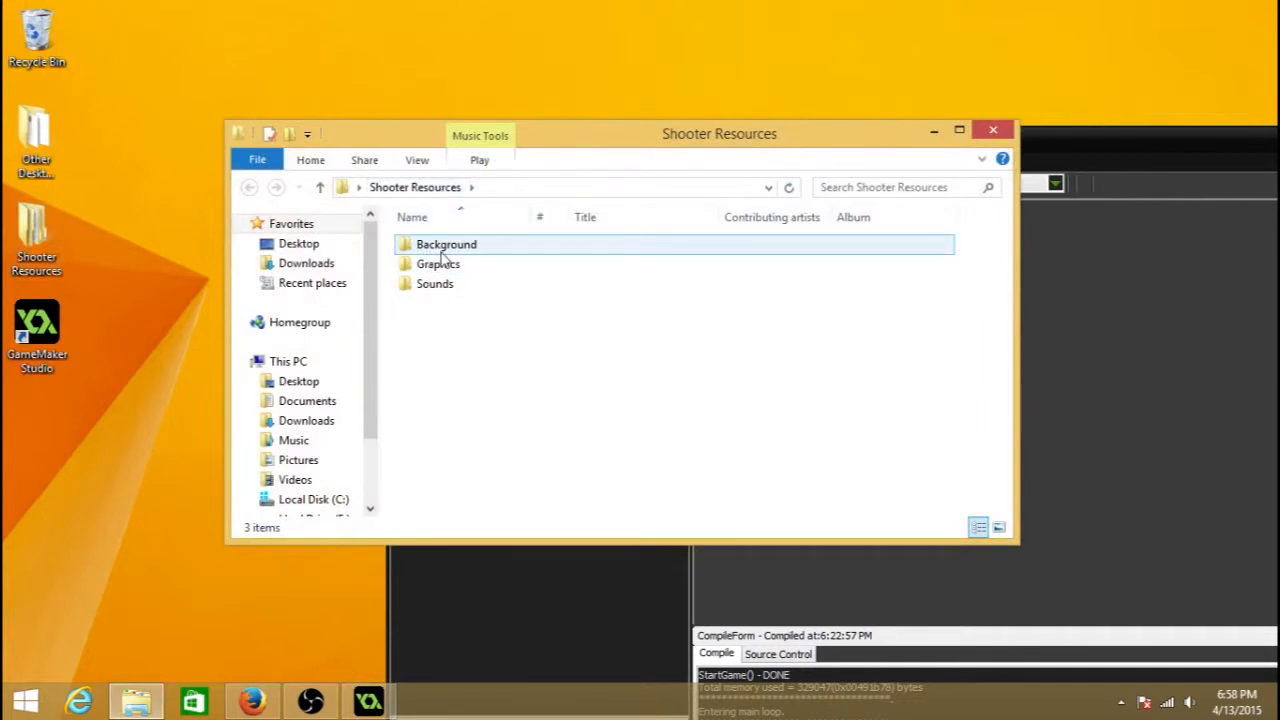
double_click(441, 248)
left_click(425, 187)
double_click(432, 264)
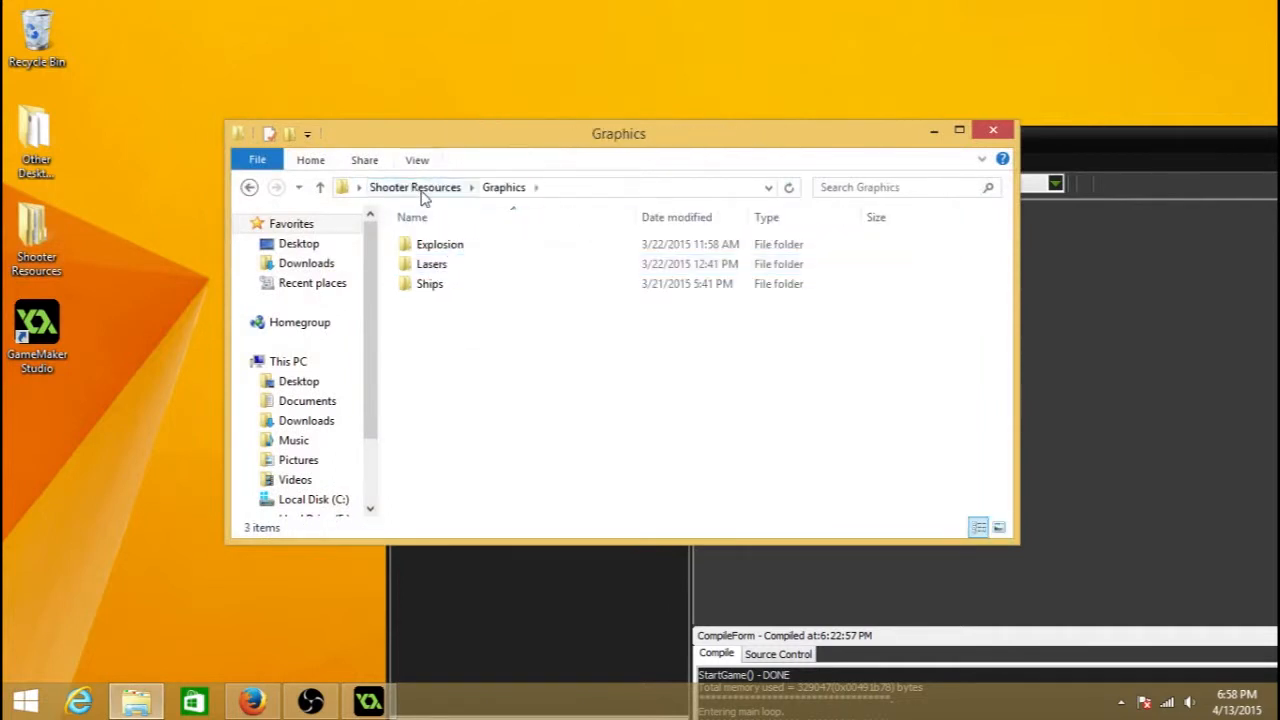
left_click(418, 188)
left_click(434, 284)
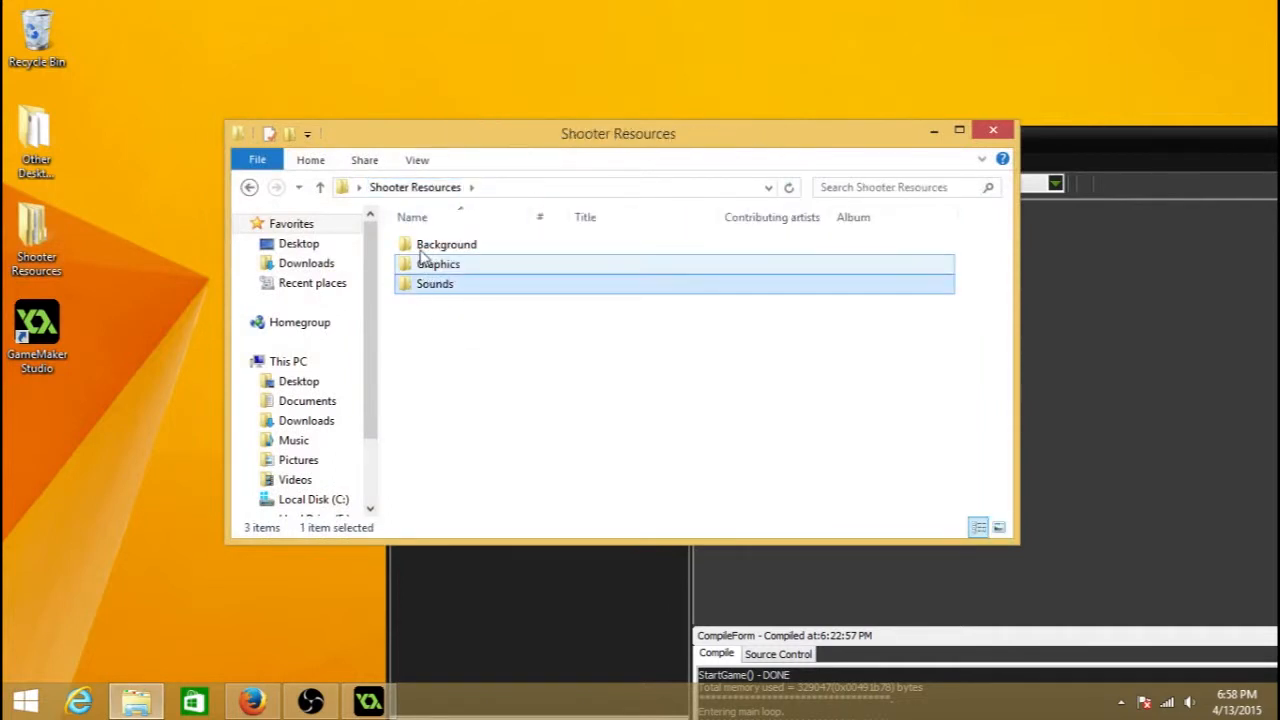
left_click(993, 130)
double_click(1165, 145)
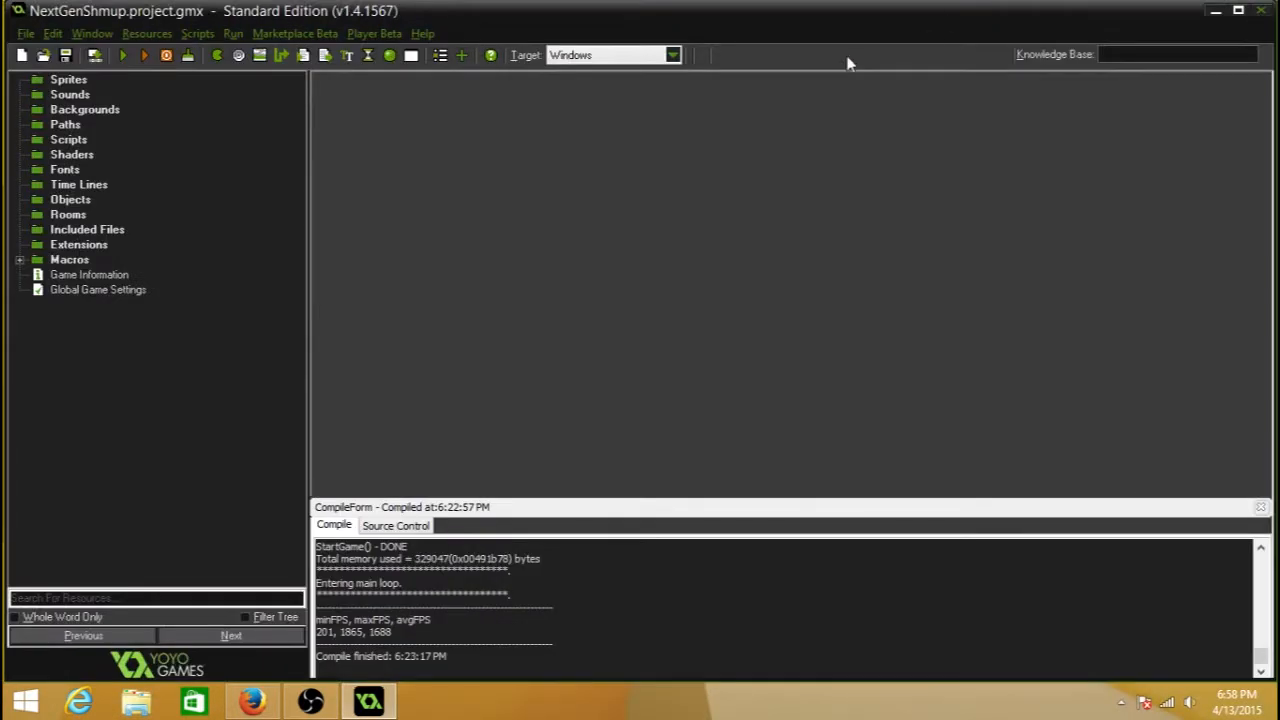
- Create a new sprite and load the Player image from the Graphics\Ships folder of Shooter Resources
right_click(72, 88)
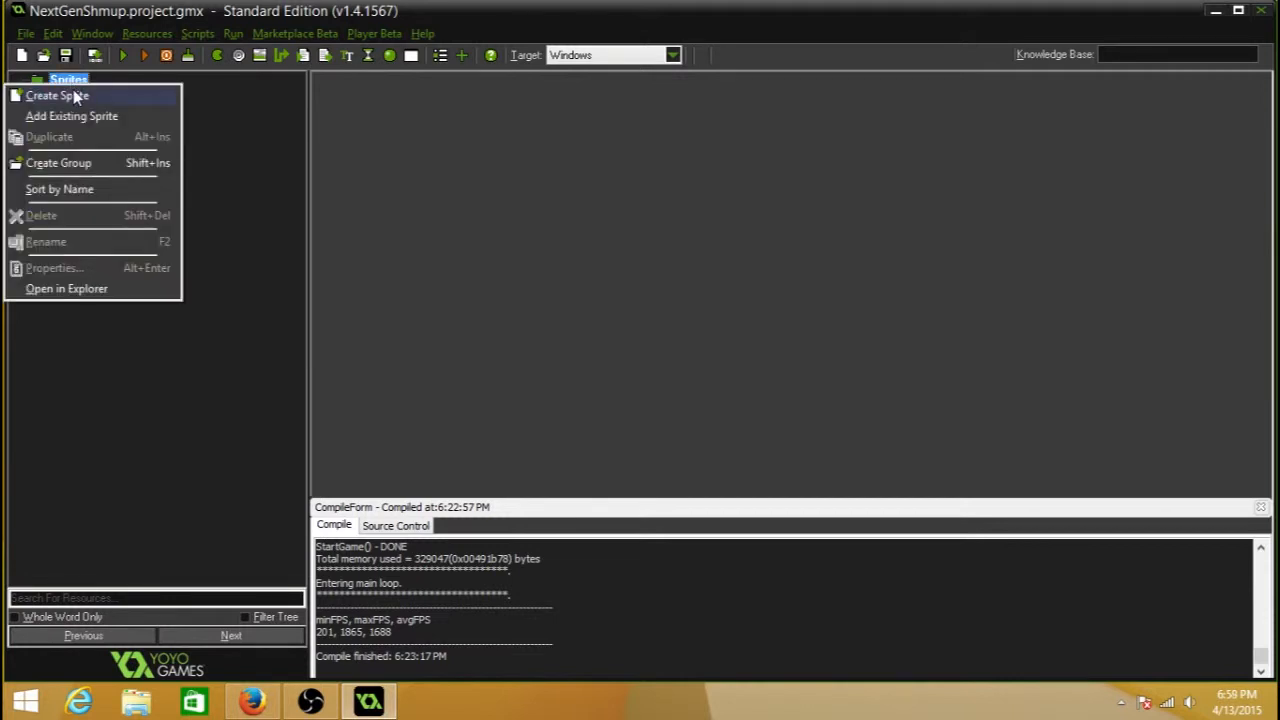
left_click(74, 92)
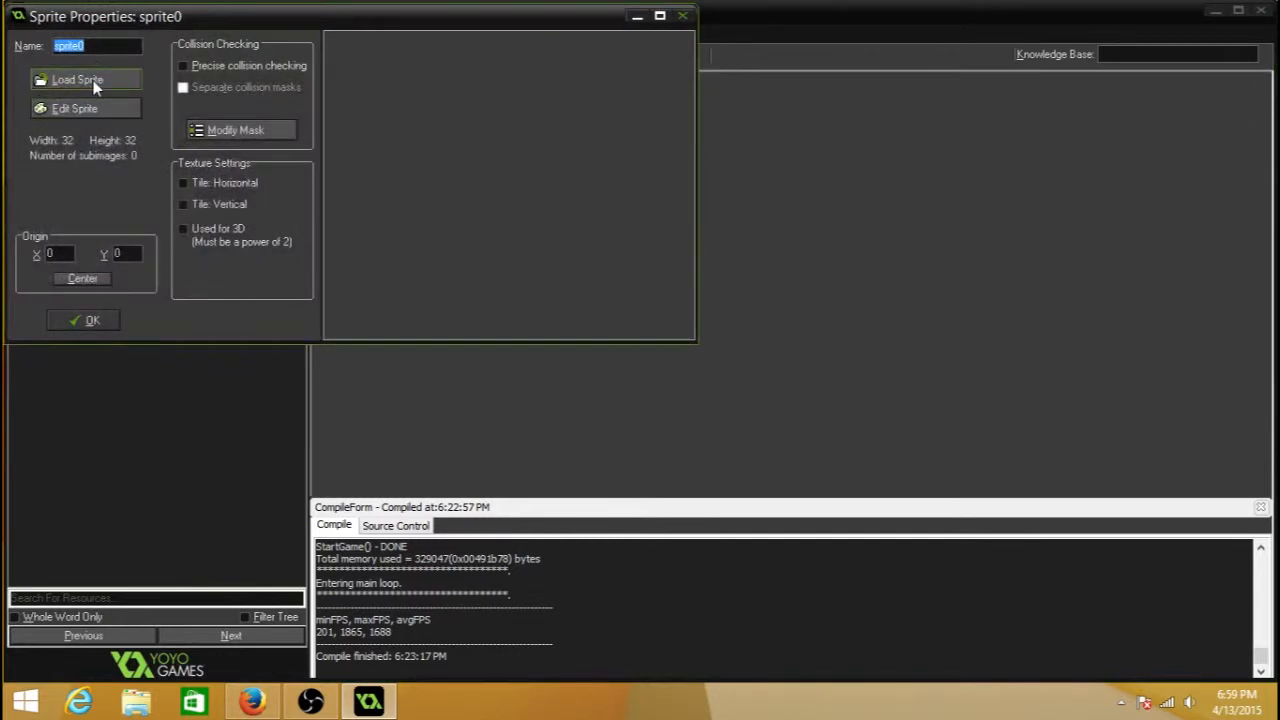
left_click(96, 88)
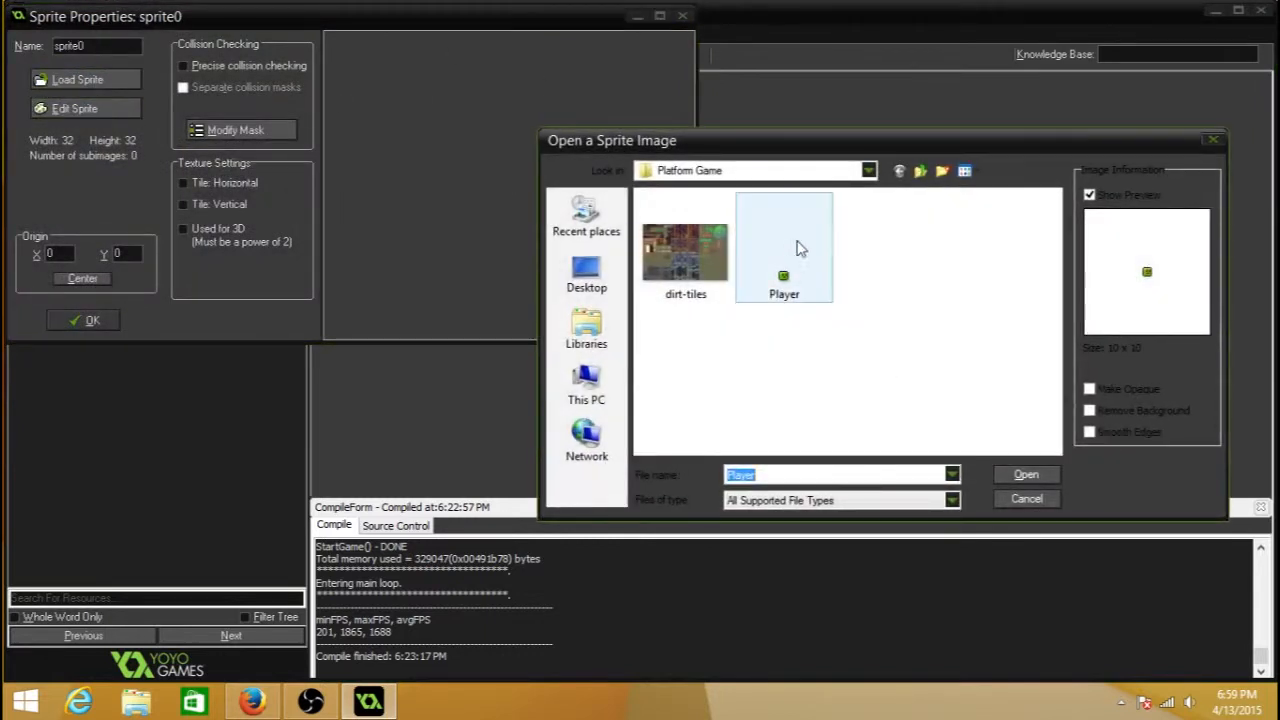
double_click(797, 249)
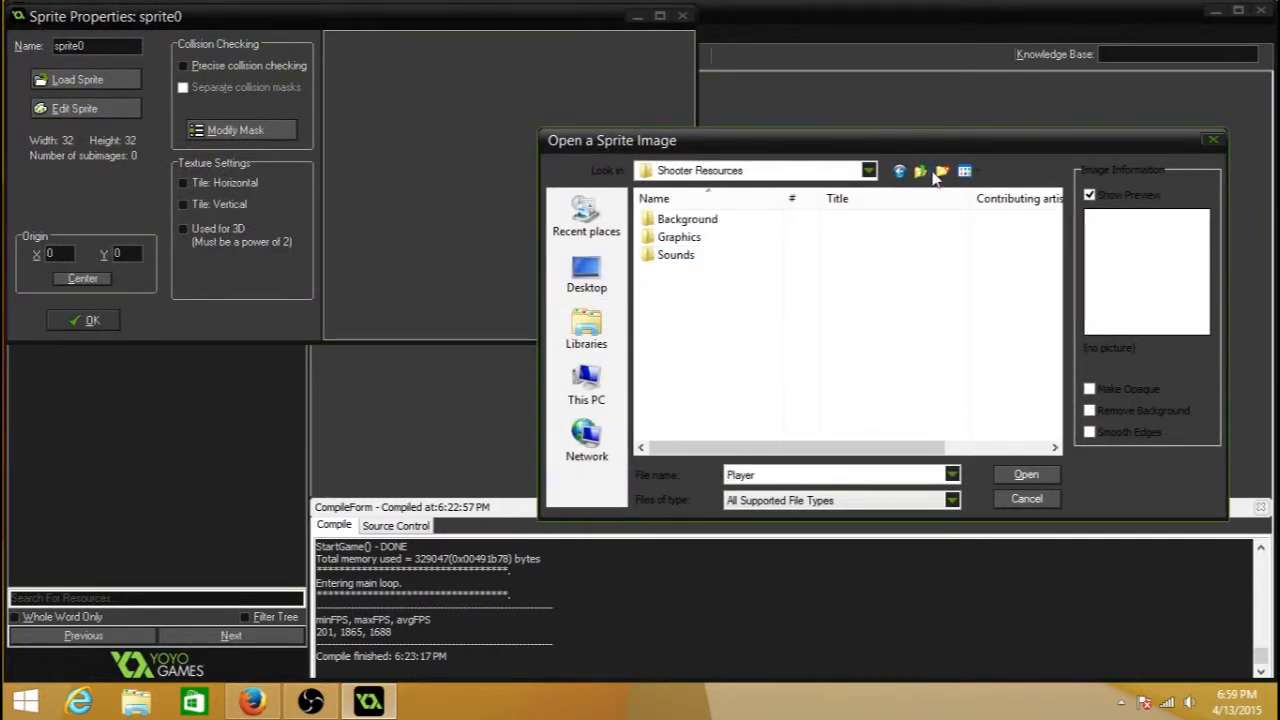
left_click(915, 173)
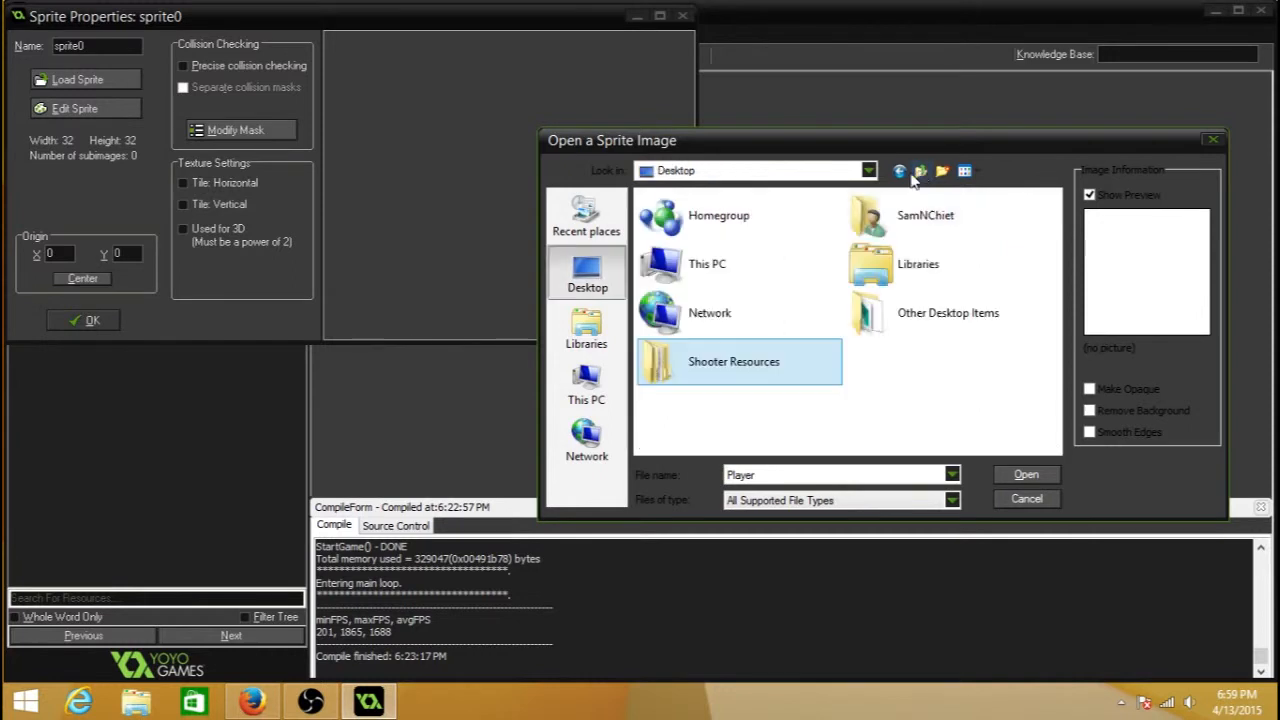
double_click(740, 366)
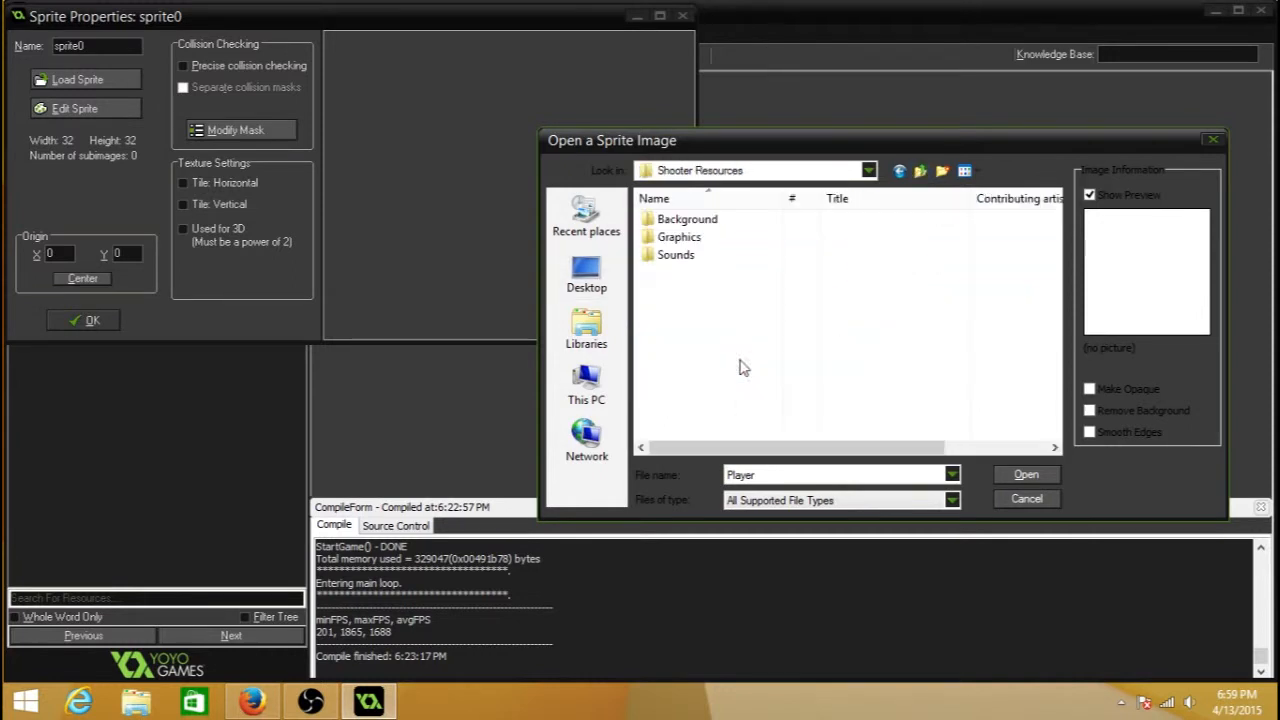
double_click(730, 243)
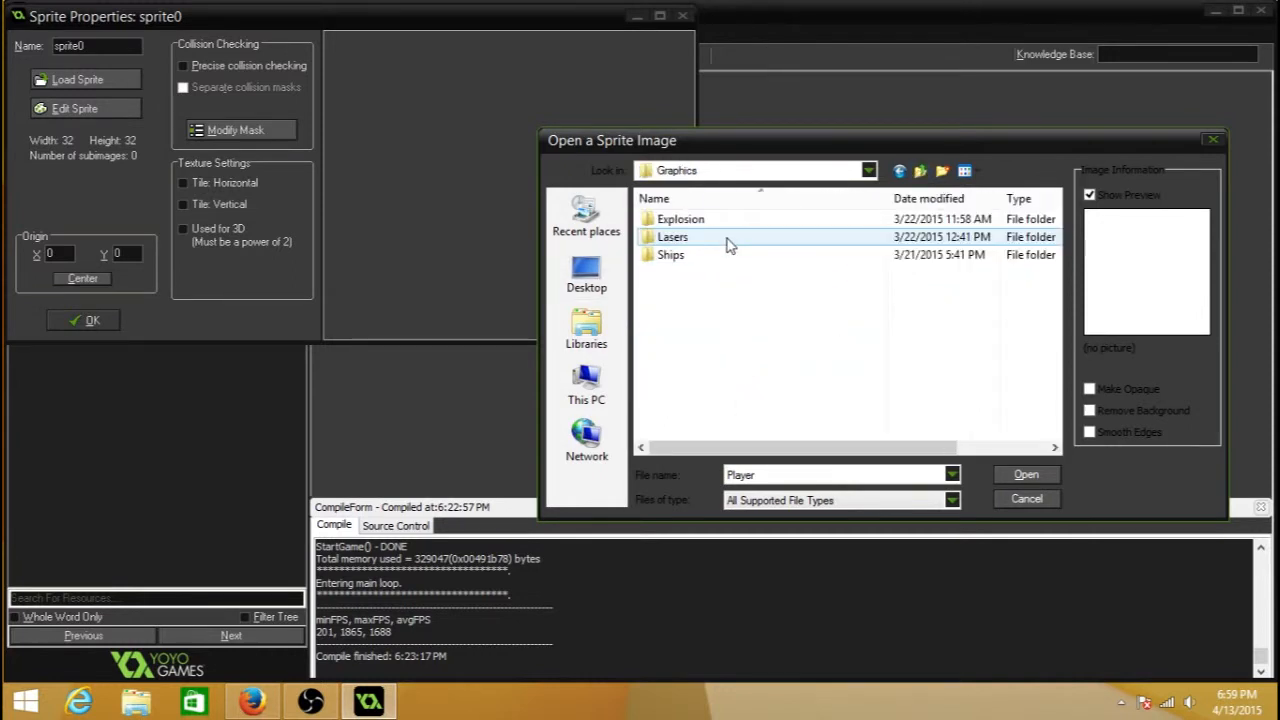
double_click(670, 255)
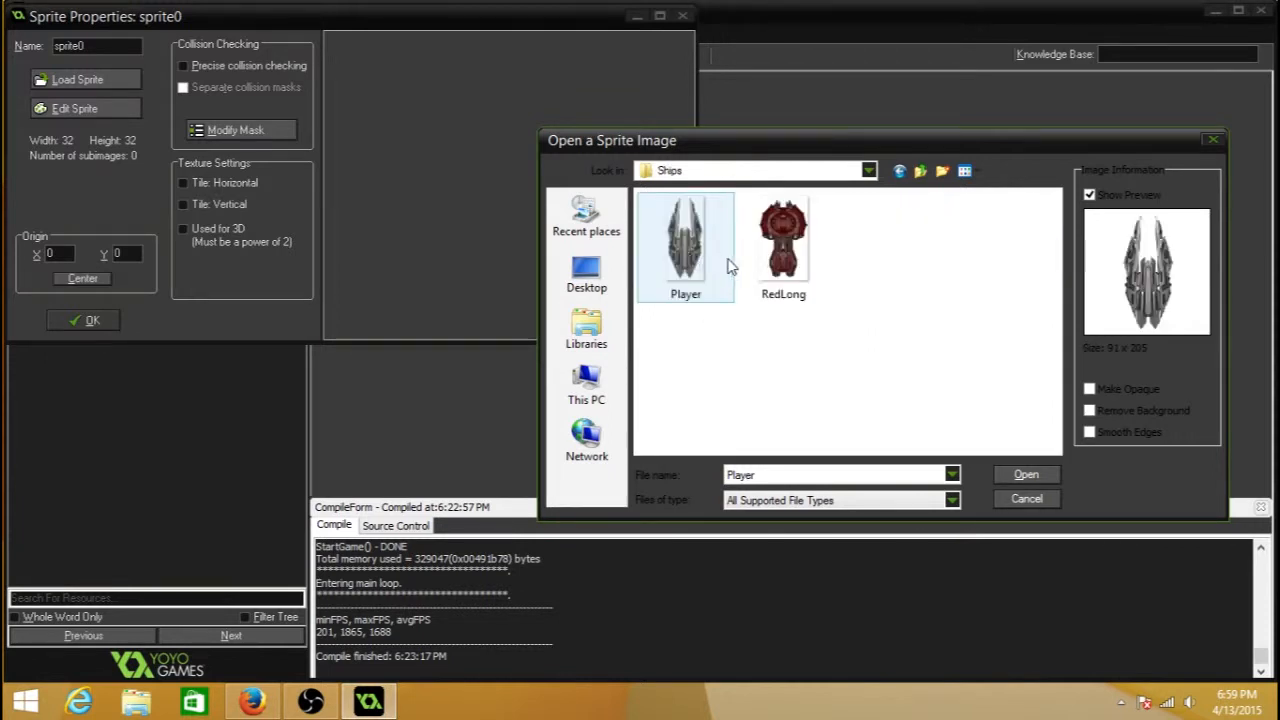
left_click(785, 255)
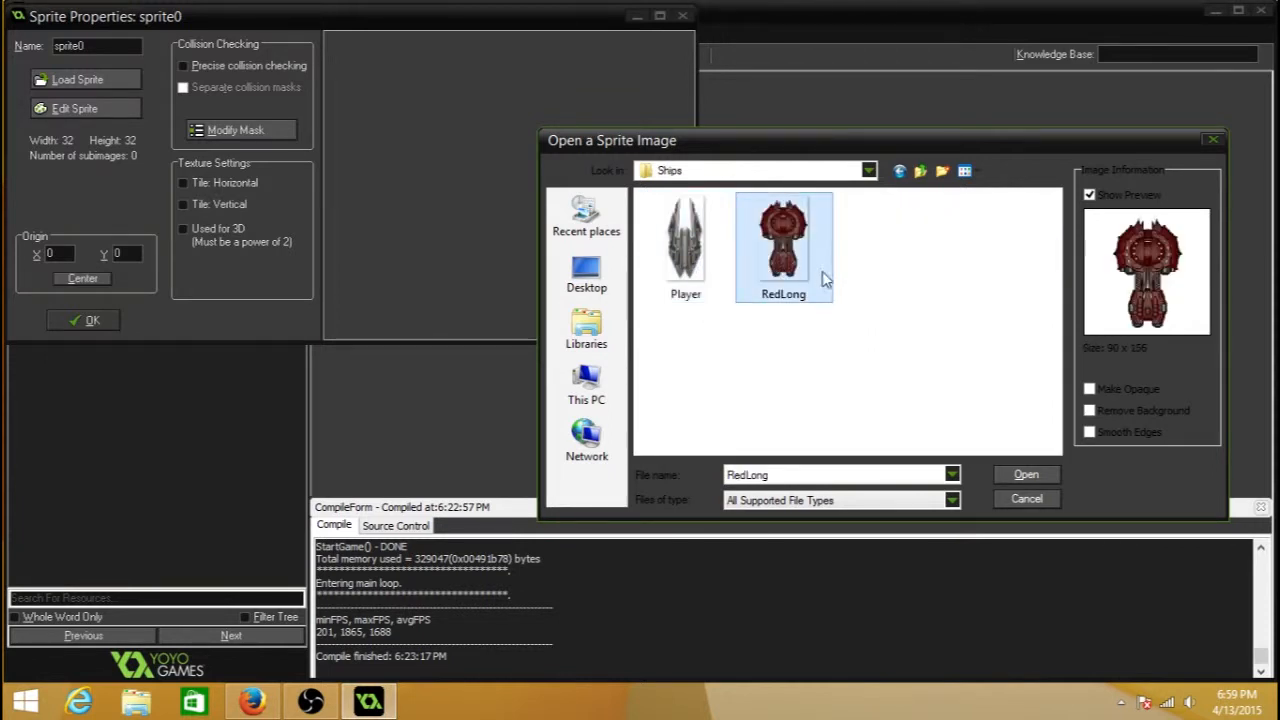
left_click(697, 295)
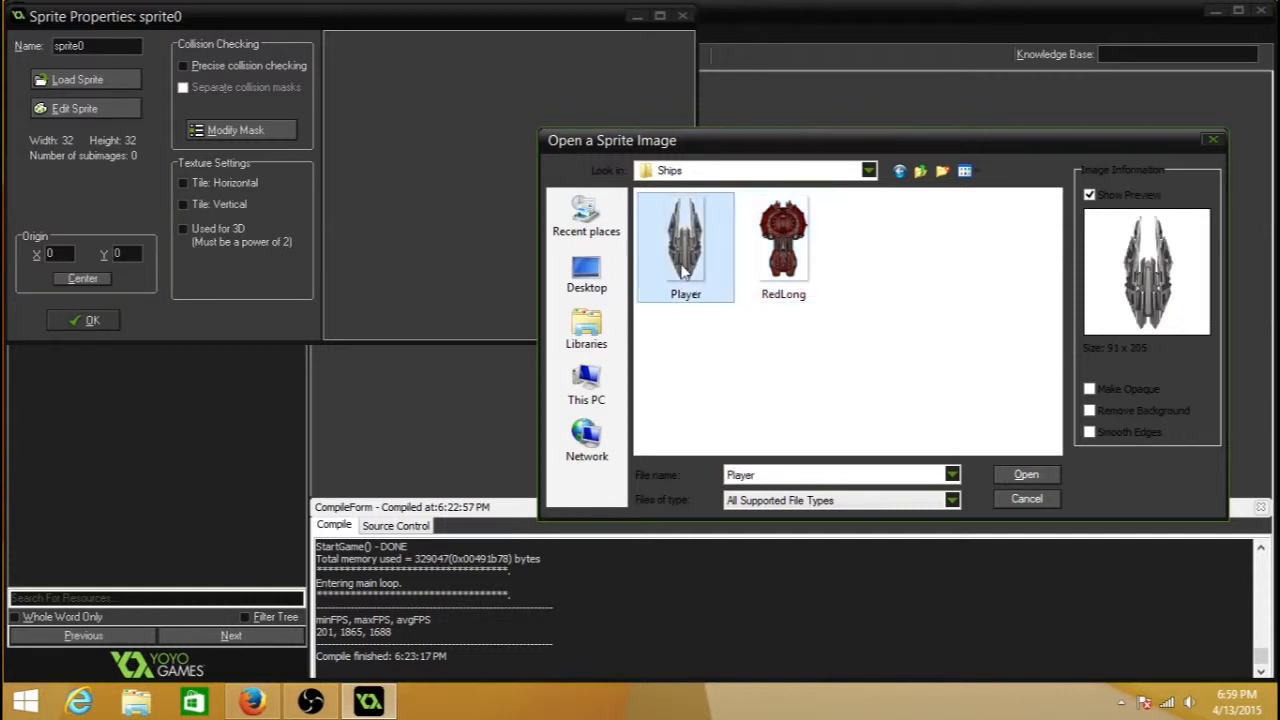
left_click(1026, 476)
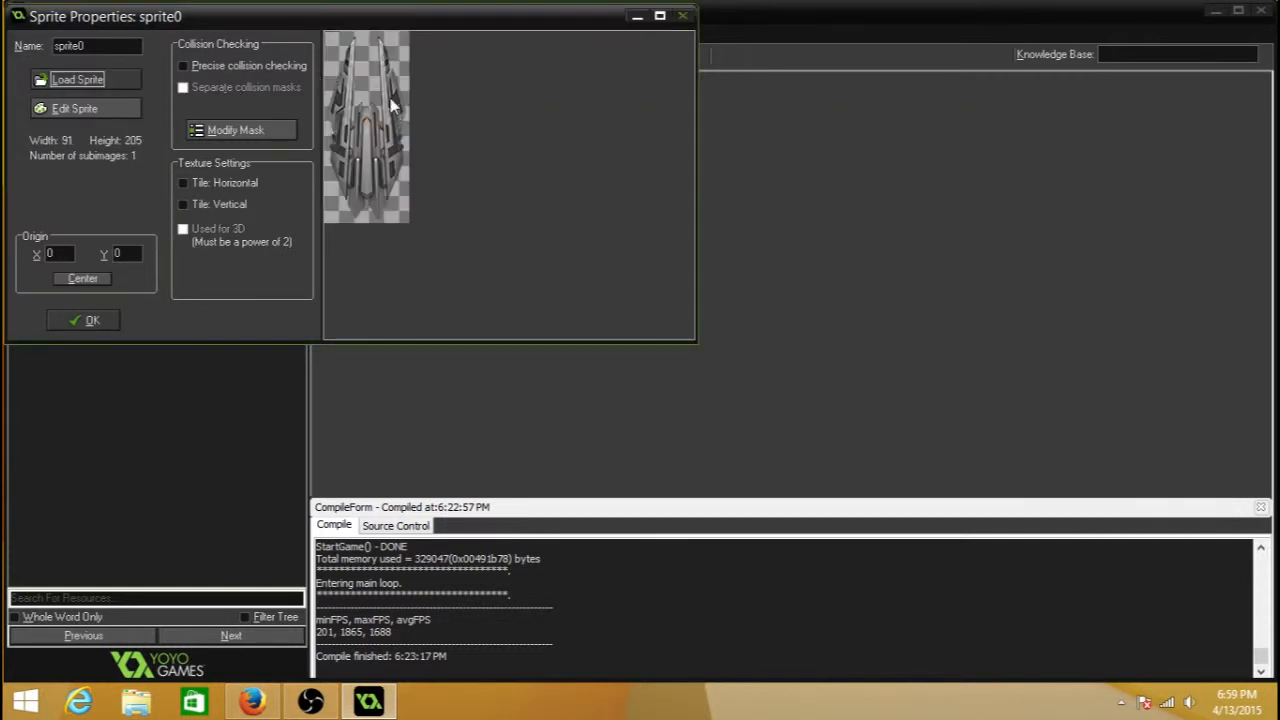
- Name the ship sprite spr_Player and save its properties
double_click(114, 44)
type("spr_Player")
left_click(86, 320)
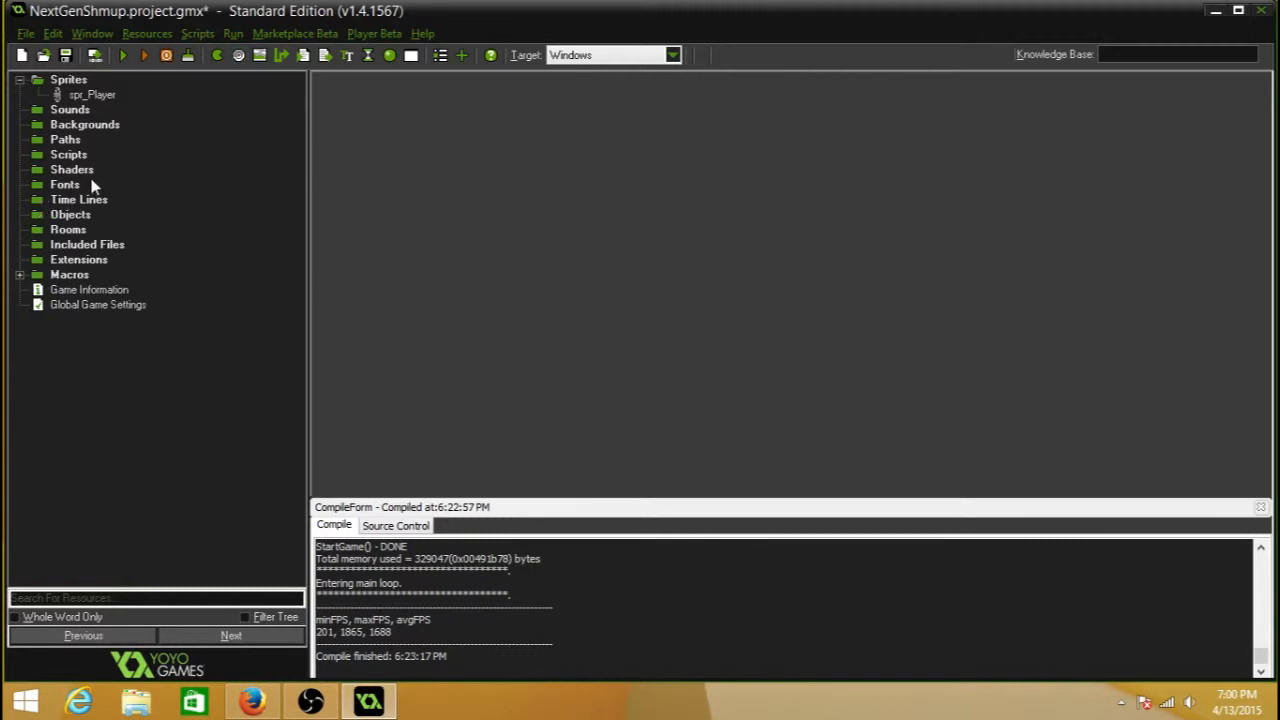
- Create a new background and load the black starfield backdrop image from the Background folder of Shooter Resources
right_click(92, 127)
left_click(92, 141)
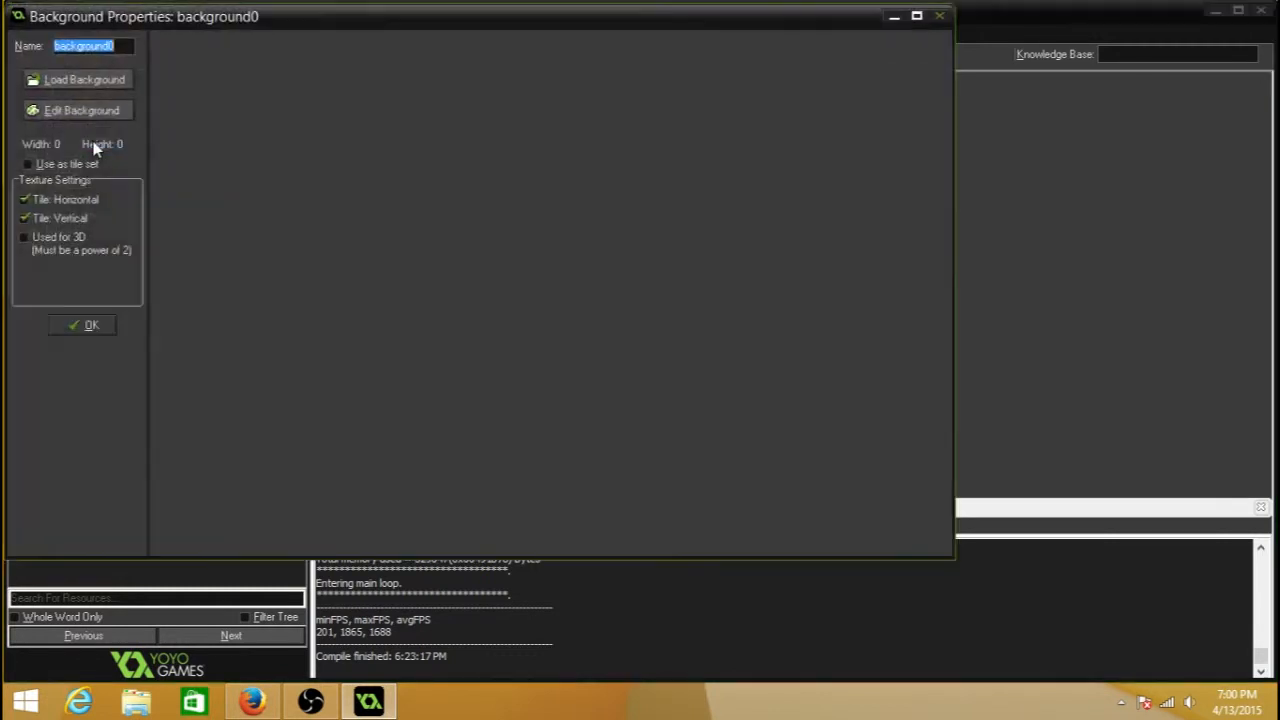
left_click(84, 80)
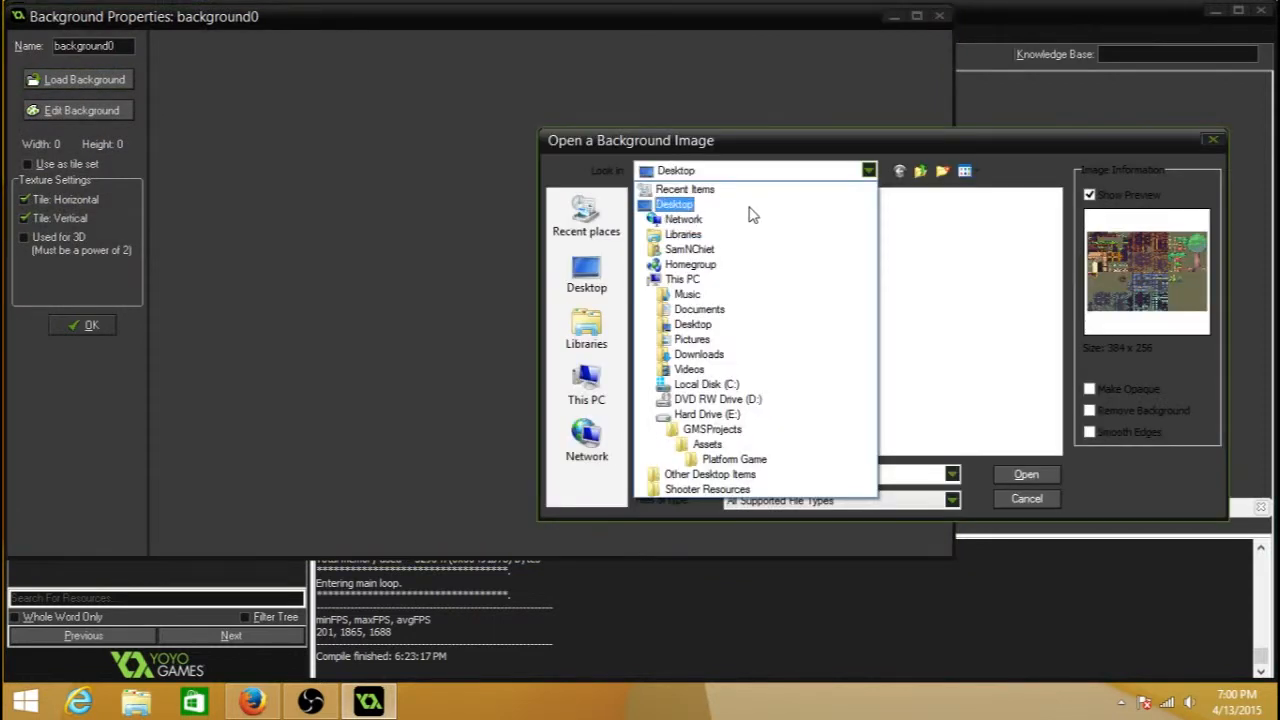
double_click(757, 358)
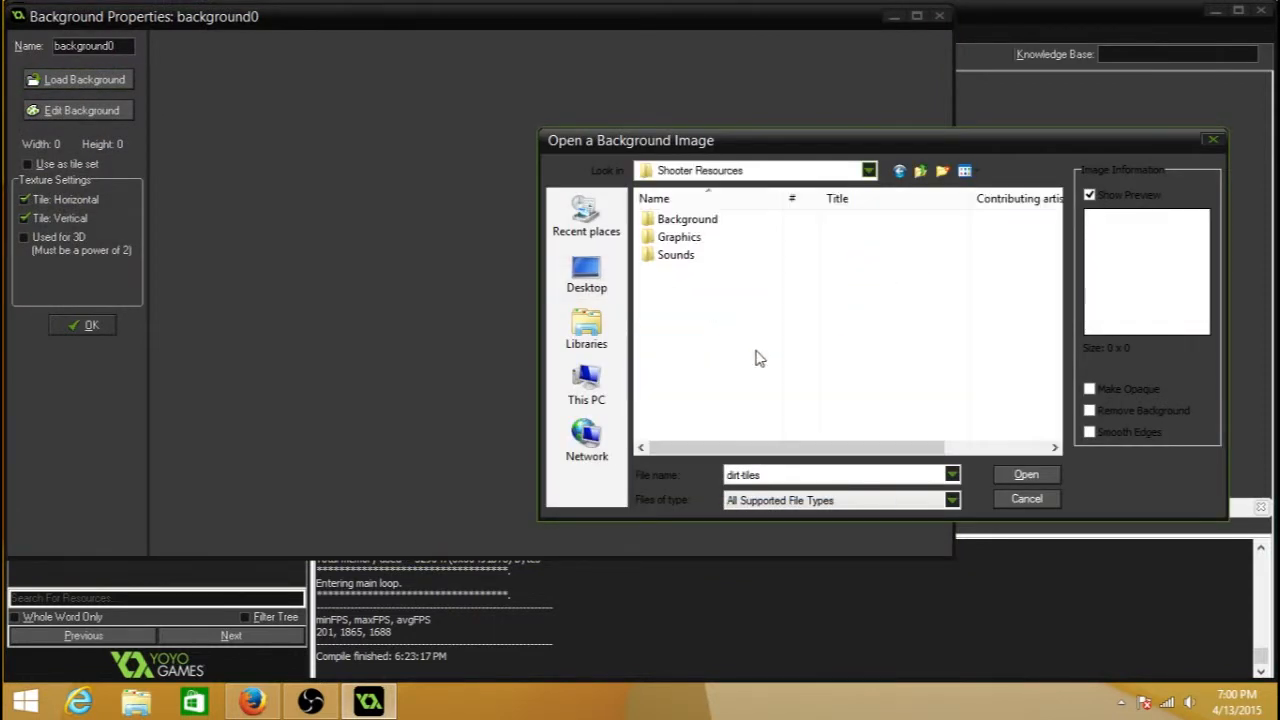
double_click(688, 219)
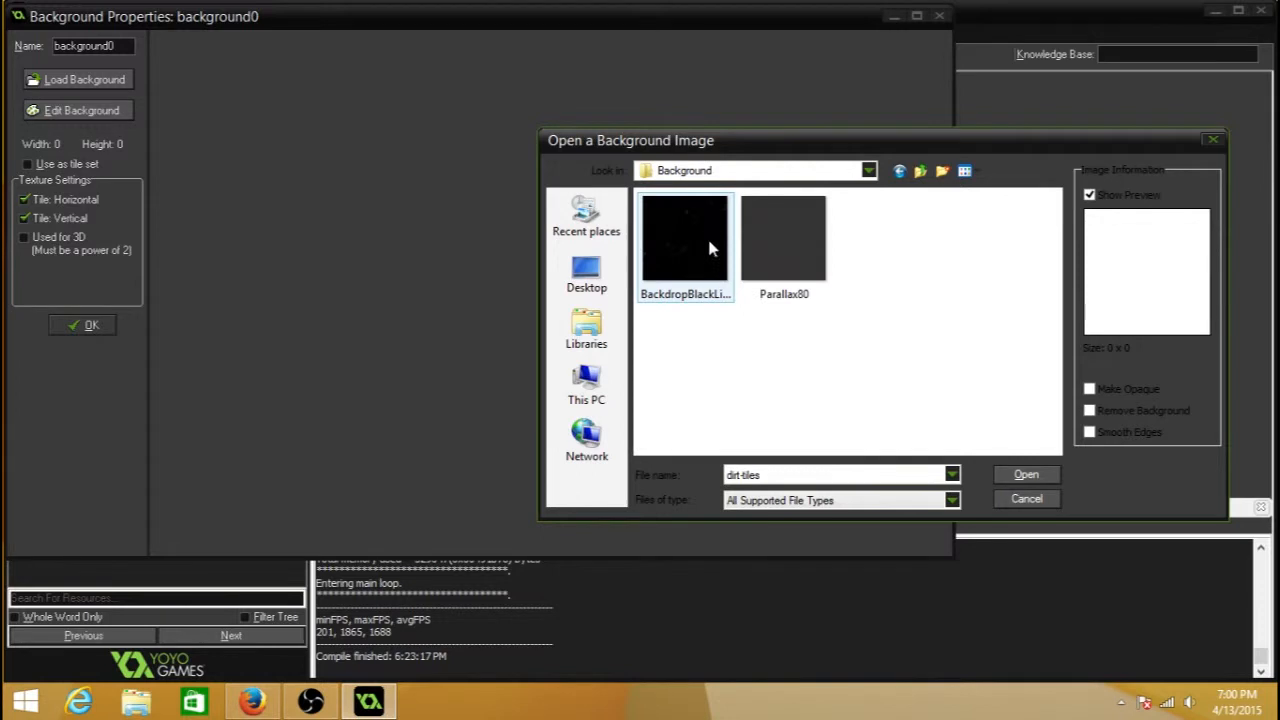
double_click(714, 248)
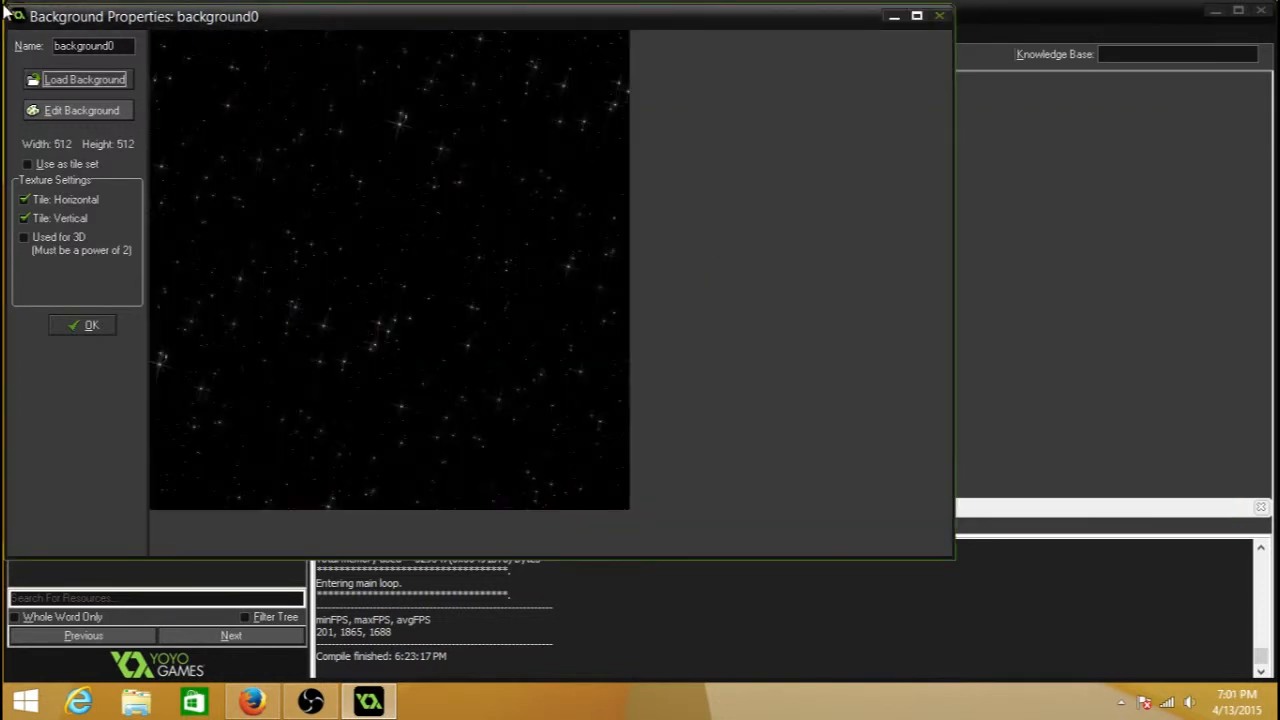
- Name the starfield background bkg_Back and save its properties
left_click_drag(115, 46, 3, 2)
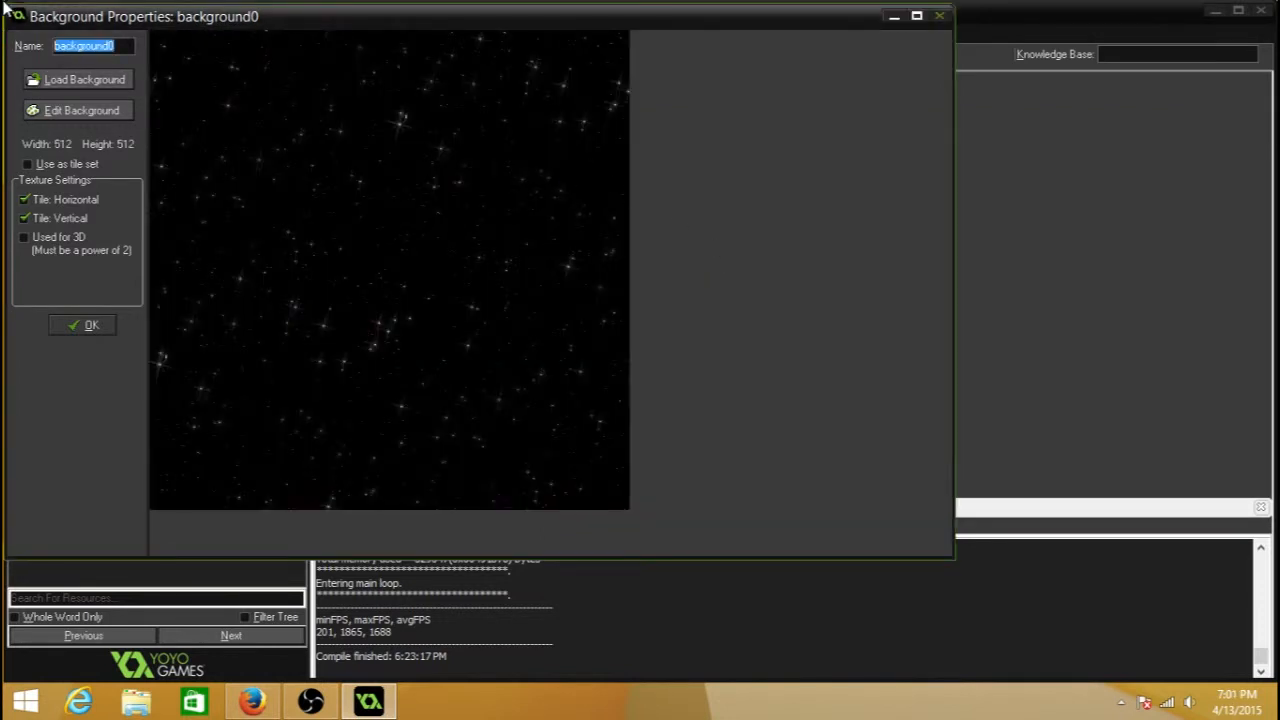
type("bkg_Back")
left_click(89, 326)
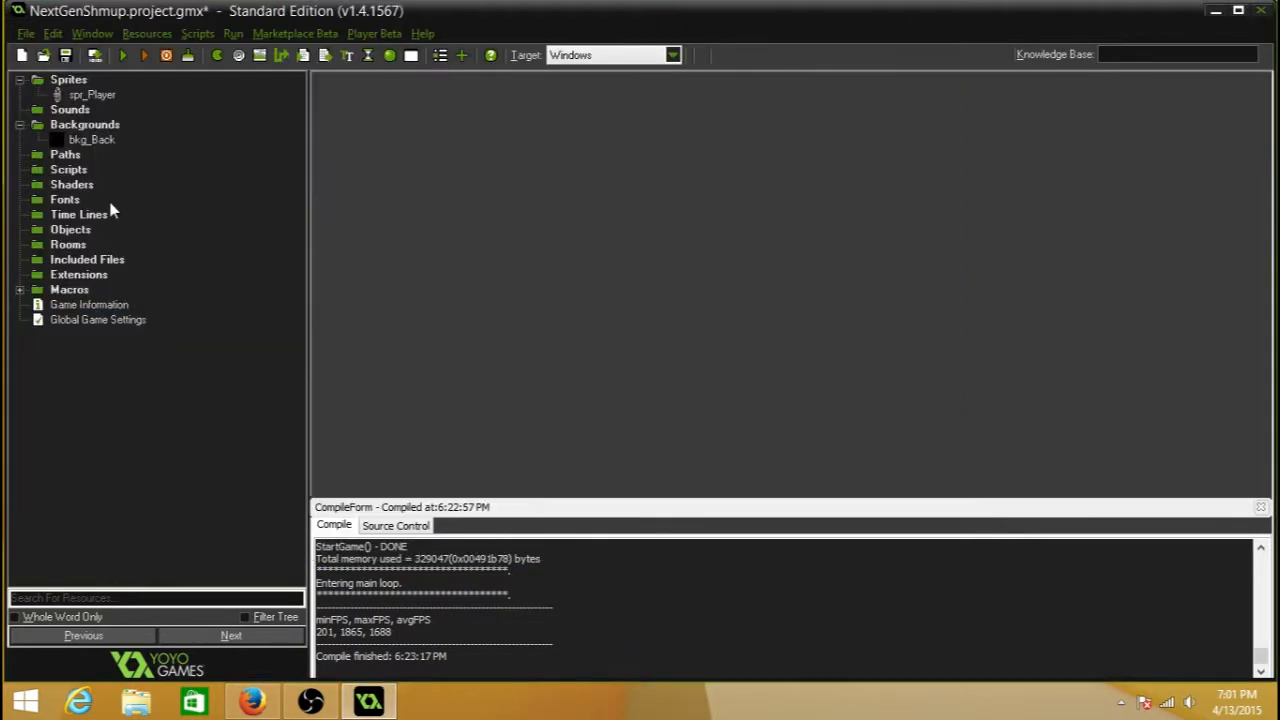
- Create a second background named bkg_Front, load the Parallax80 image into it, and save its properties
right_click(86, 130)
left_click(84, 142)
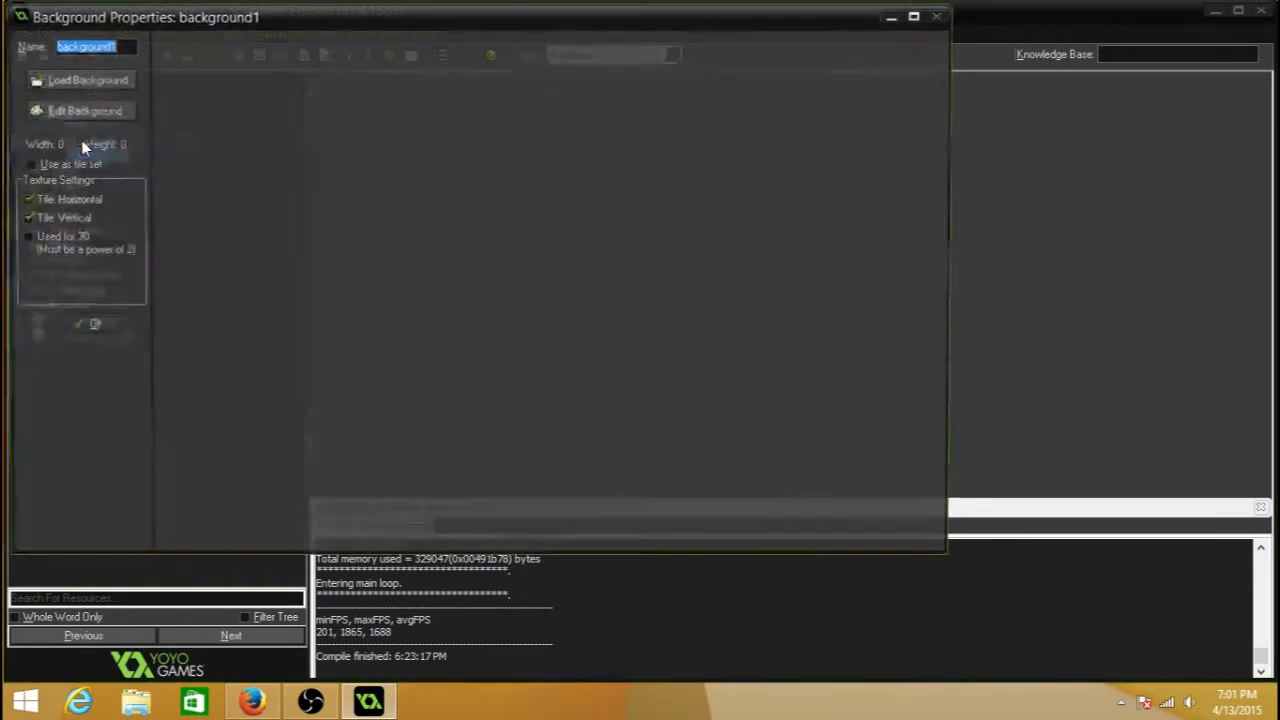
type("bkg_F")
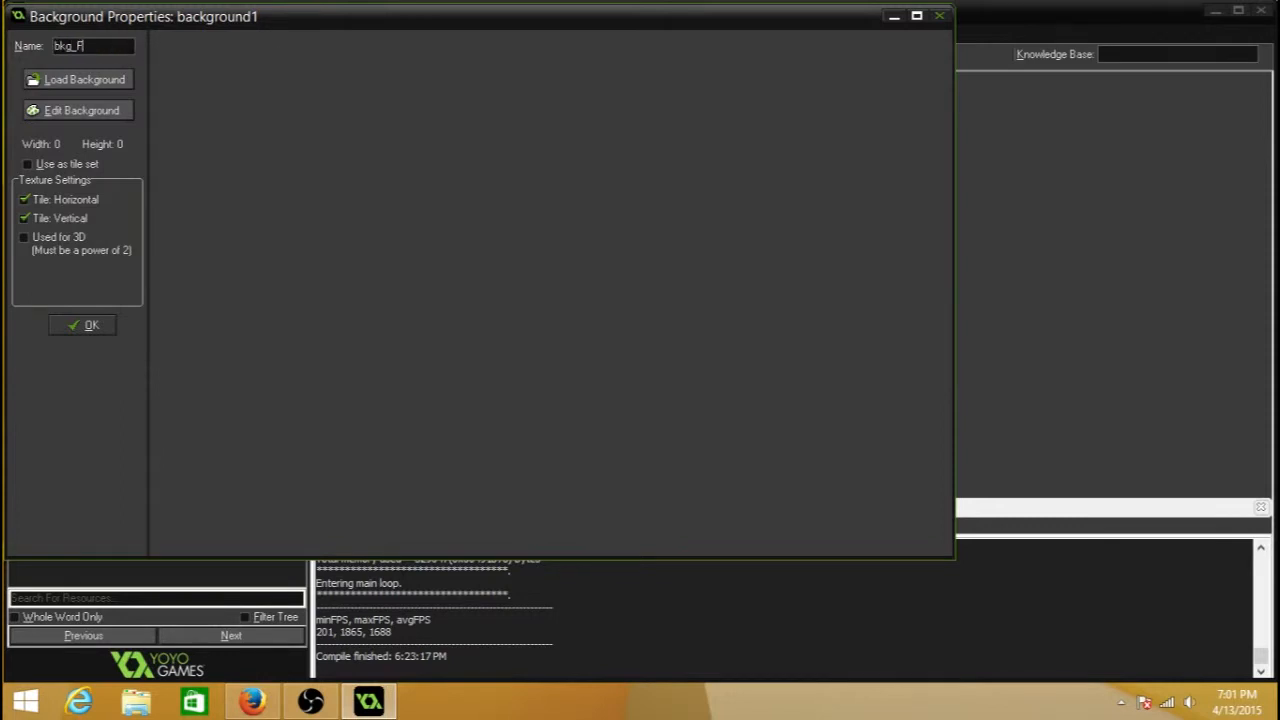
left_click(84, 80)
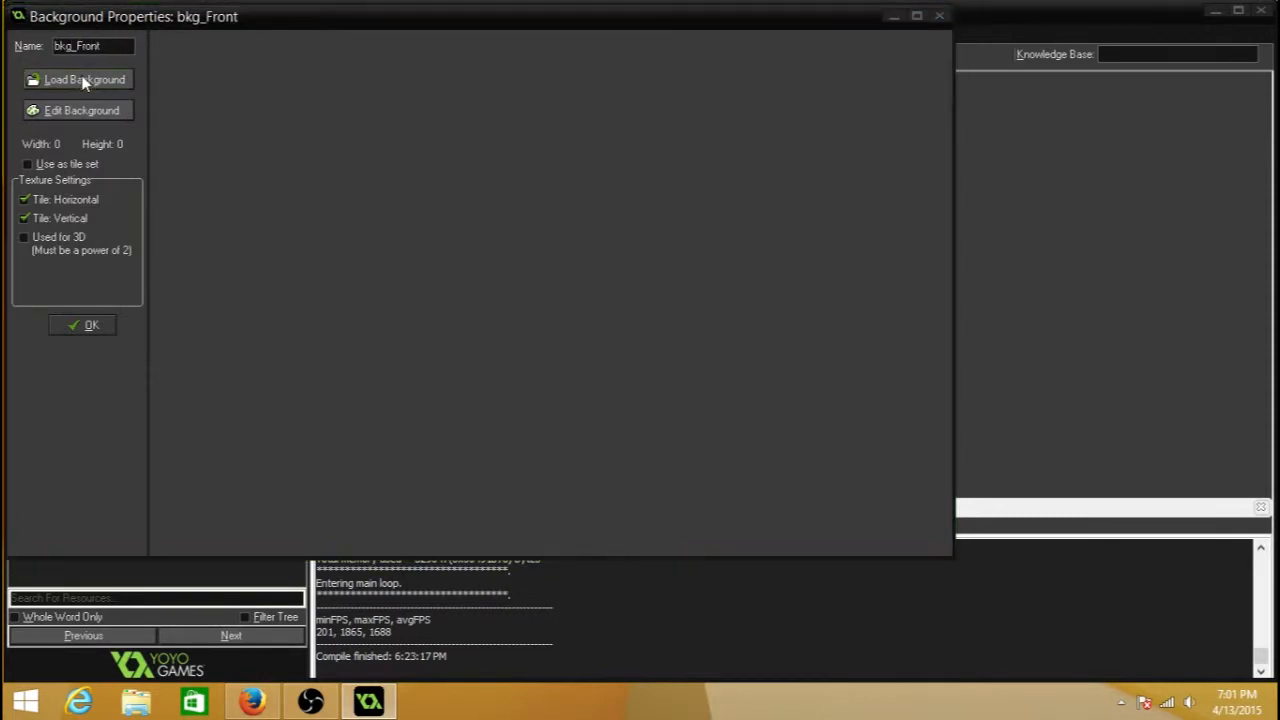
left_click(782, 250)
double_click(782, 278)
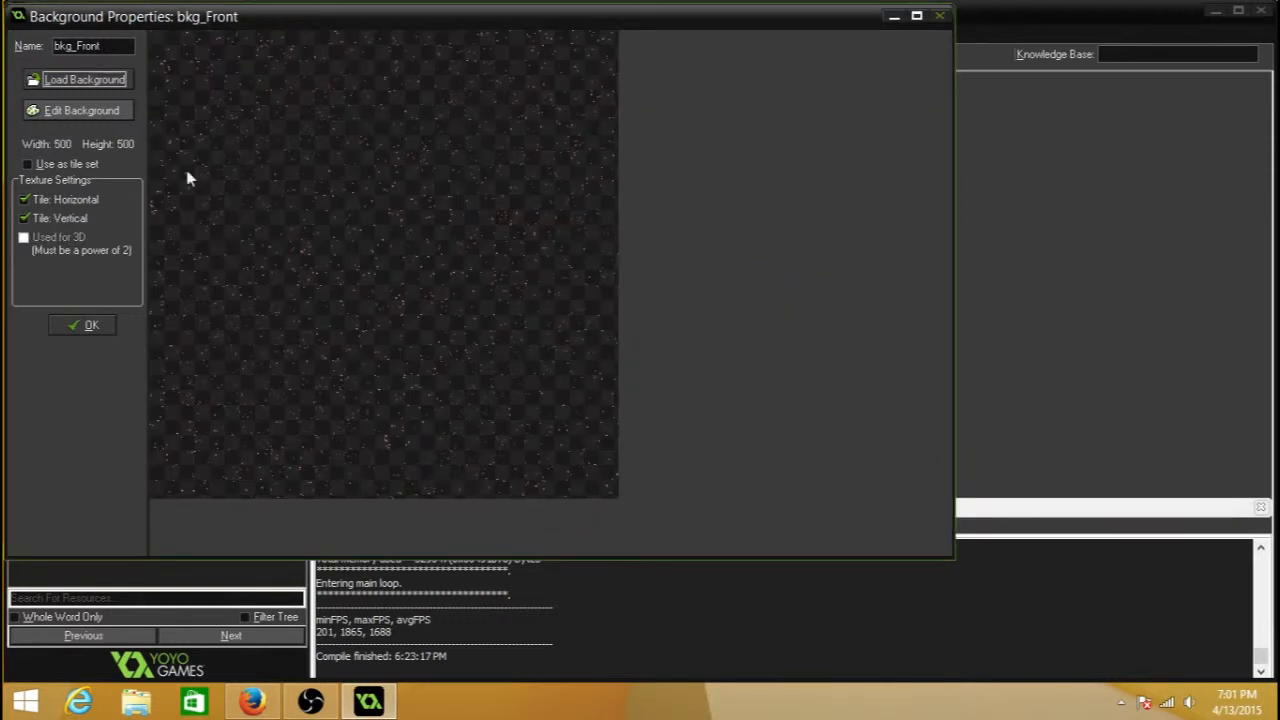
left_click(92, 325)
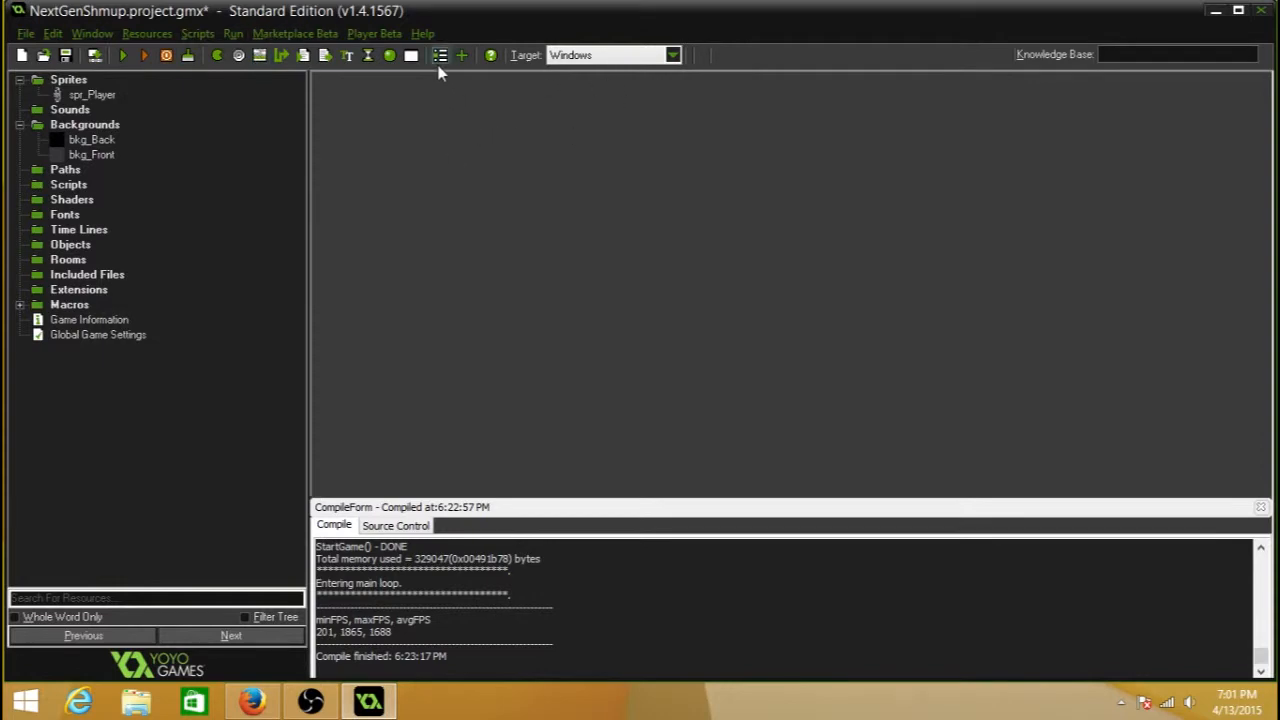
- Create a room named rm_game and assign bkg_Back to its Background 0 layer
left_click(411, 55)
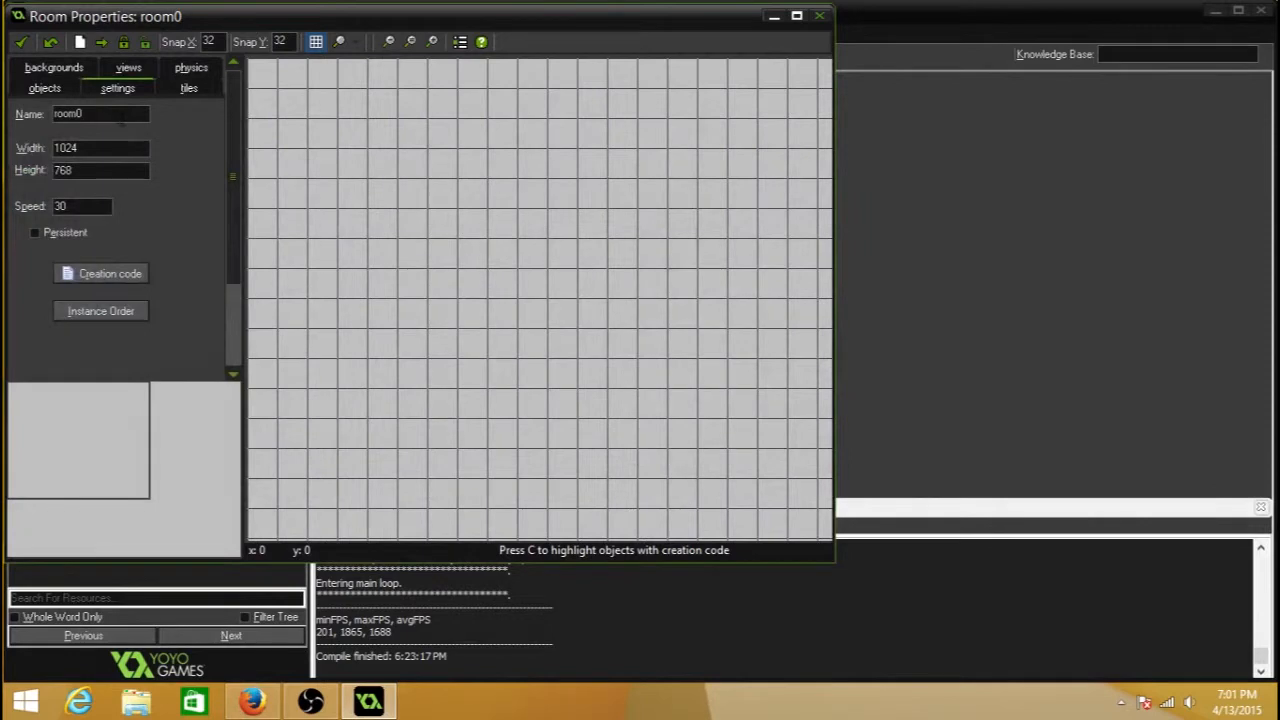
type("rm_game")
left_click(80, 70)
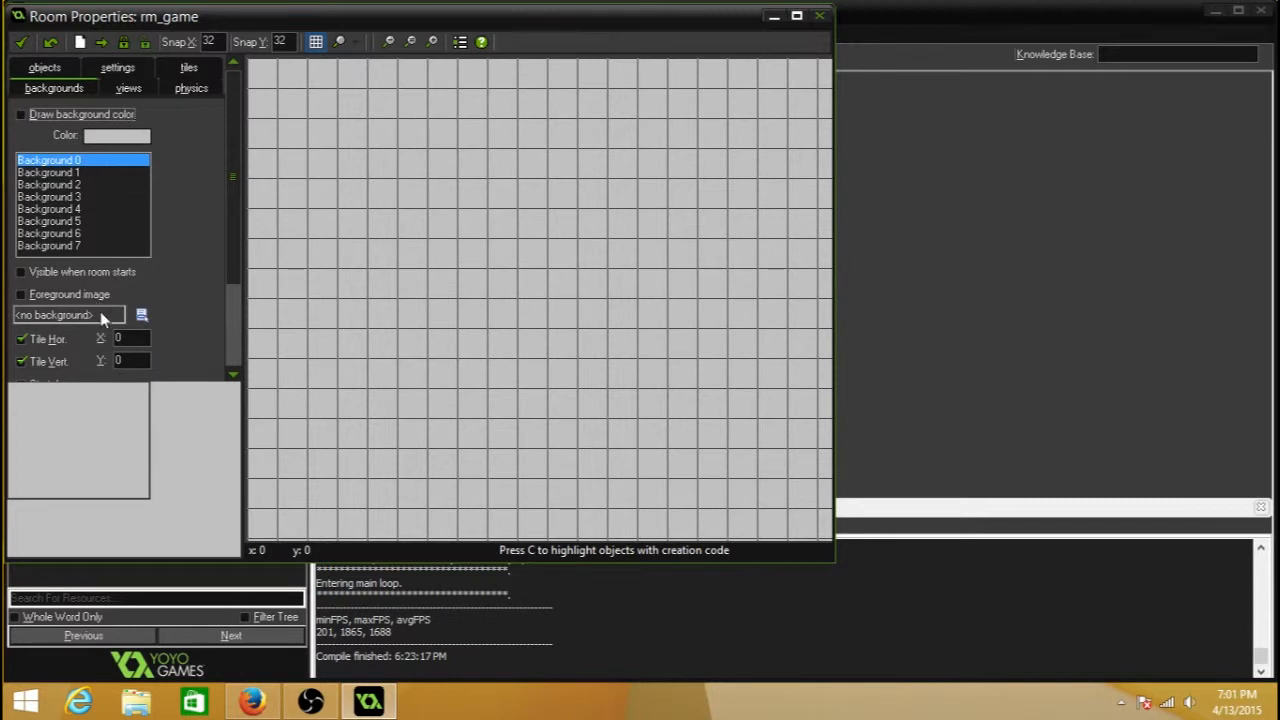
left_click(141, 315)
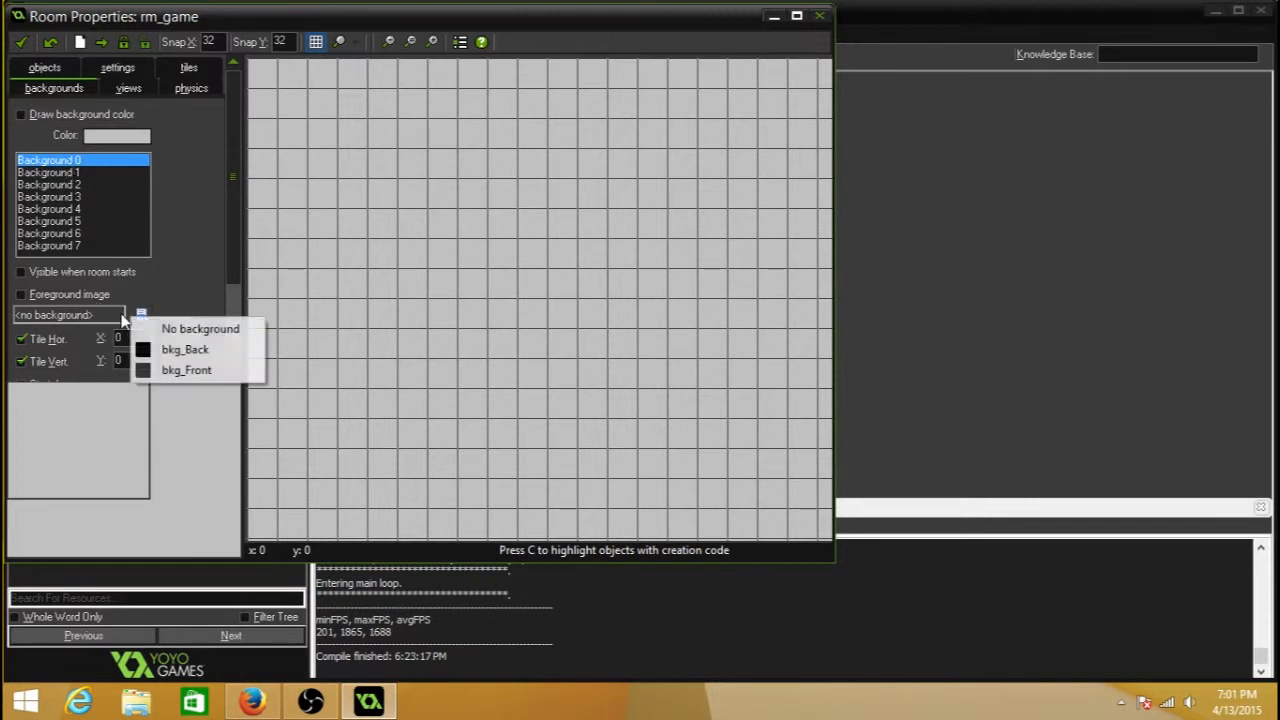
left_click(185, 350)
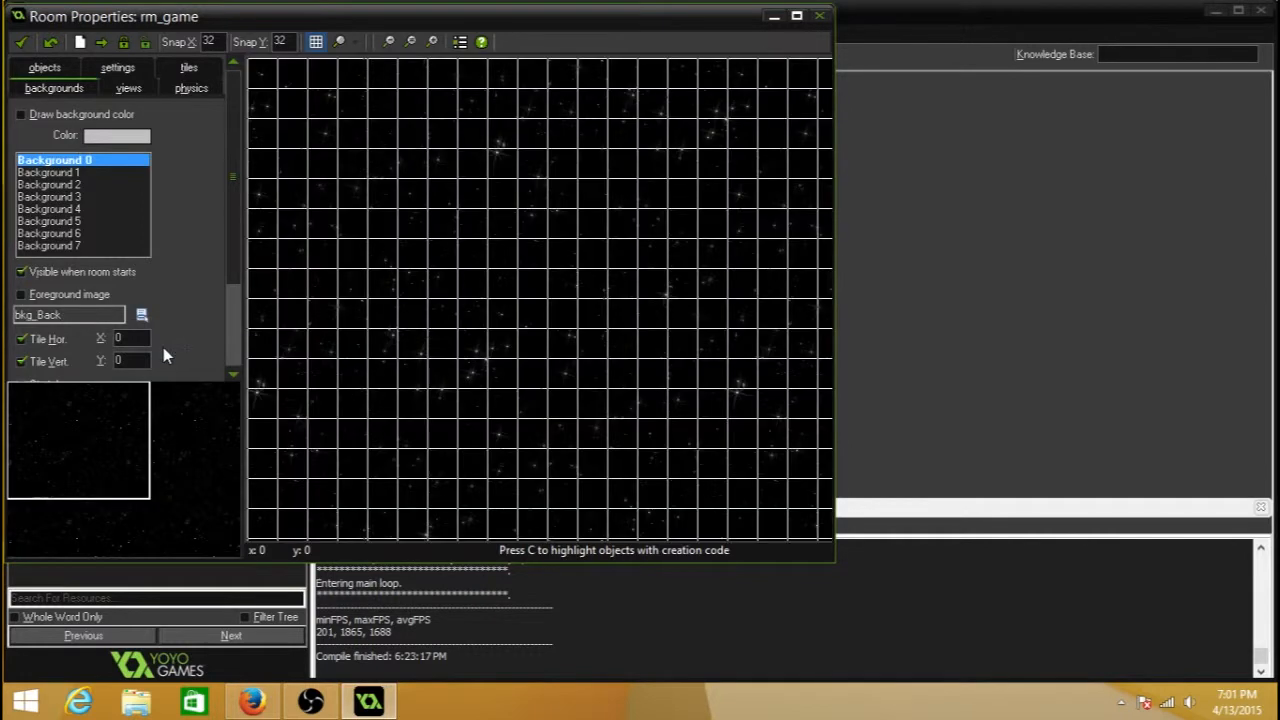
- Look through the room's background layers and examine the tiling and speed settings of Background 0
left_click(84, 173)
left_click(85, 163)
left_click(80, 185)
left_click(84, 173)
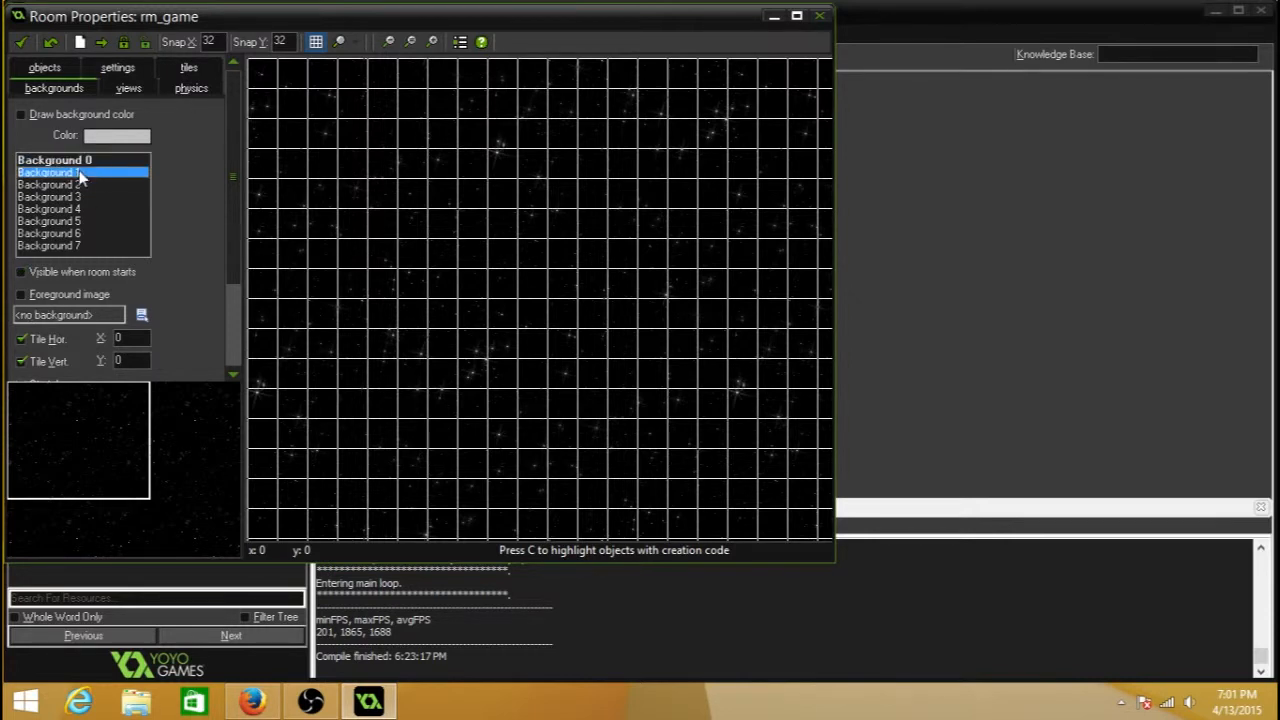
left_click(88, 161)
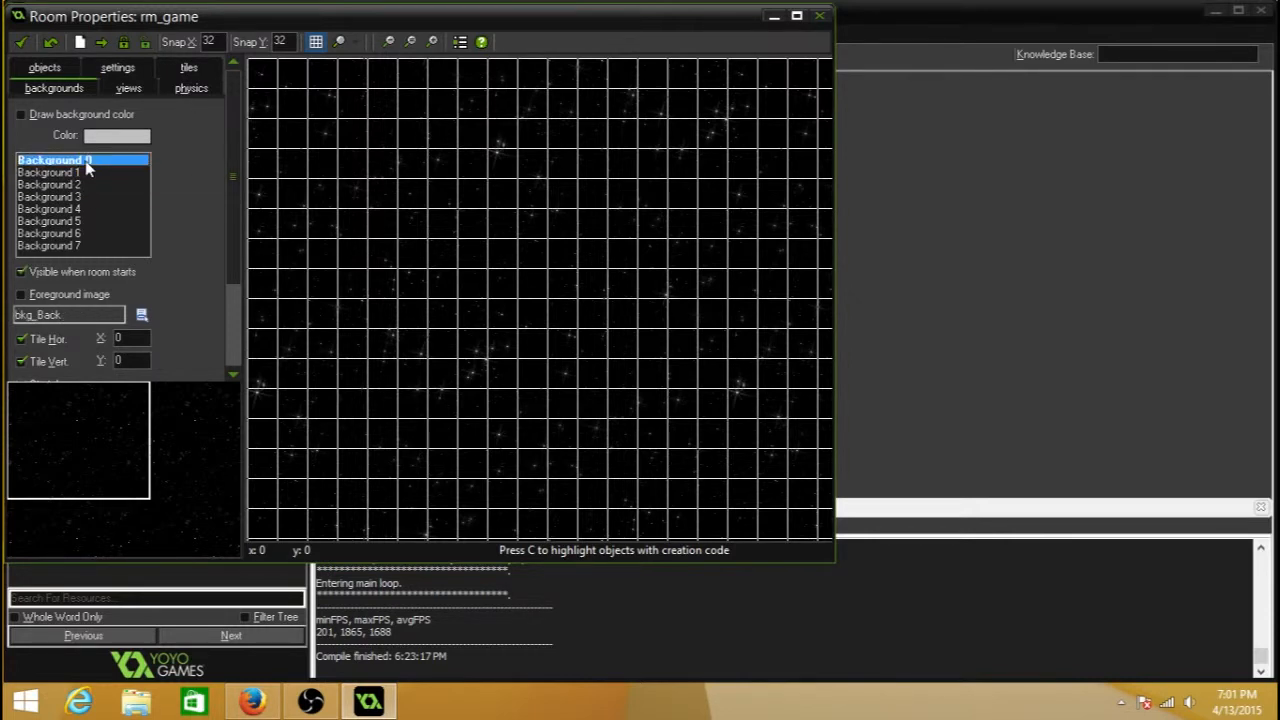
scroll(62, 185, "down", 2)
left_click(73, 181)
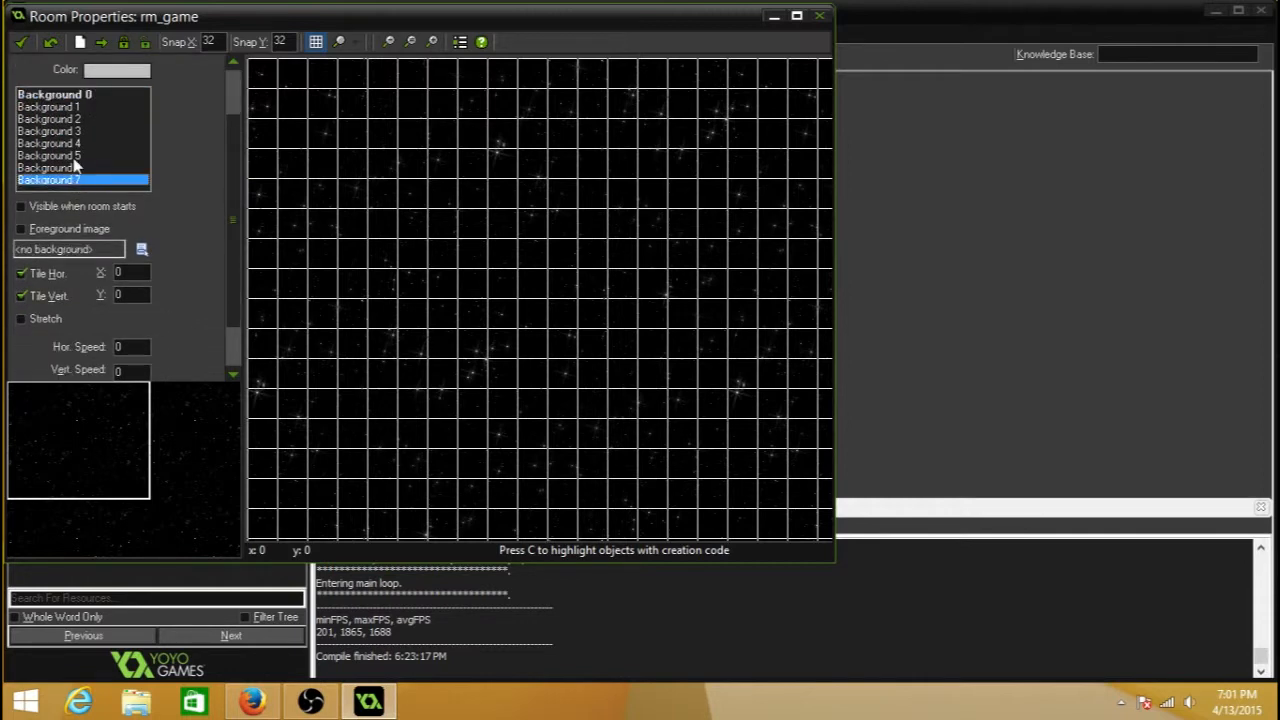
scroll(75, 183, "up", 1)
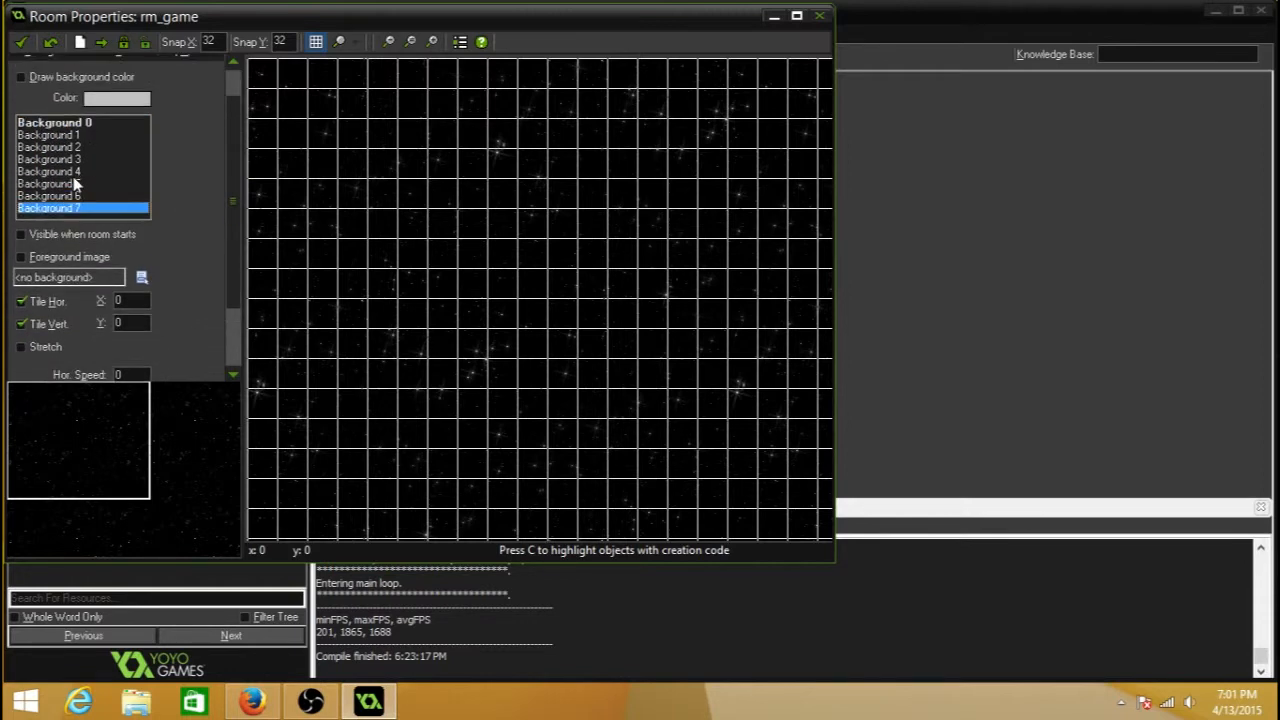
left_click(90, 124)
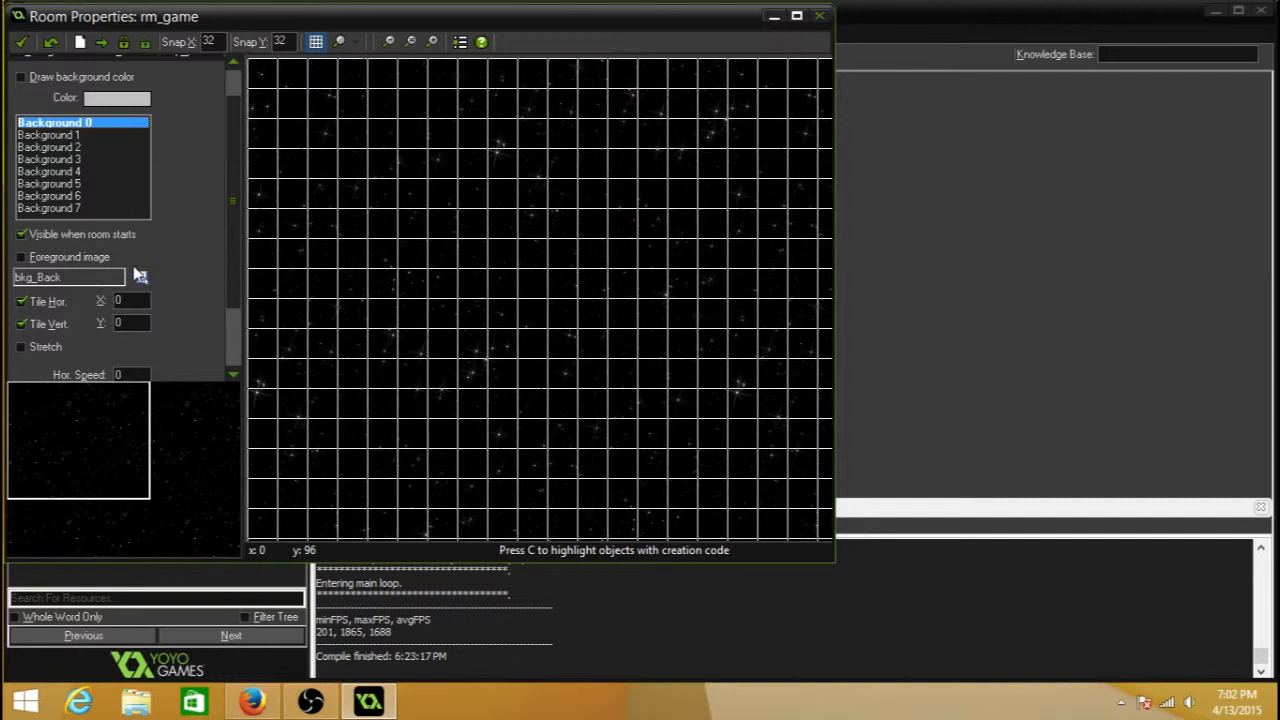
scroll(142, 274, "down", 1)
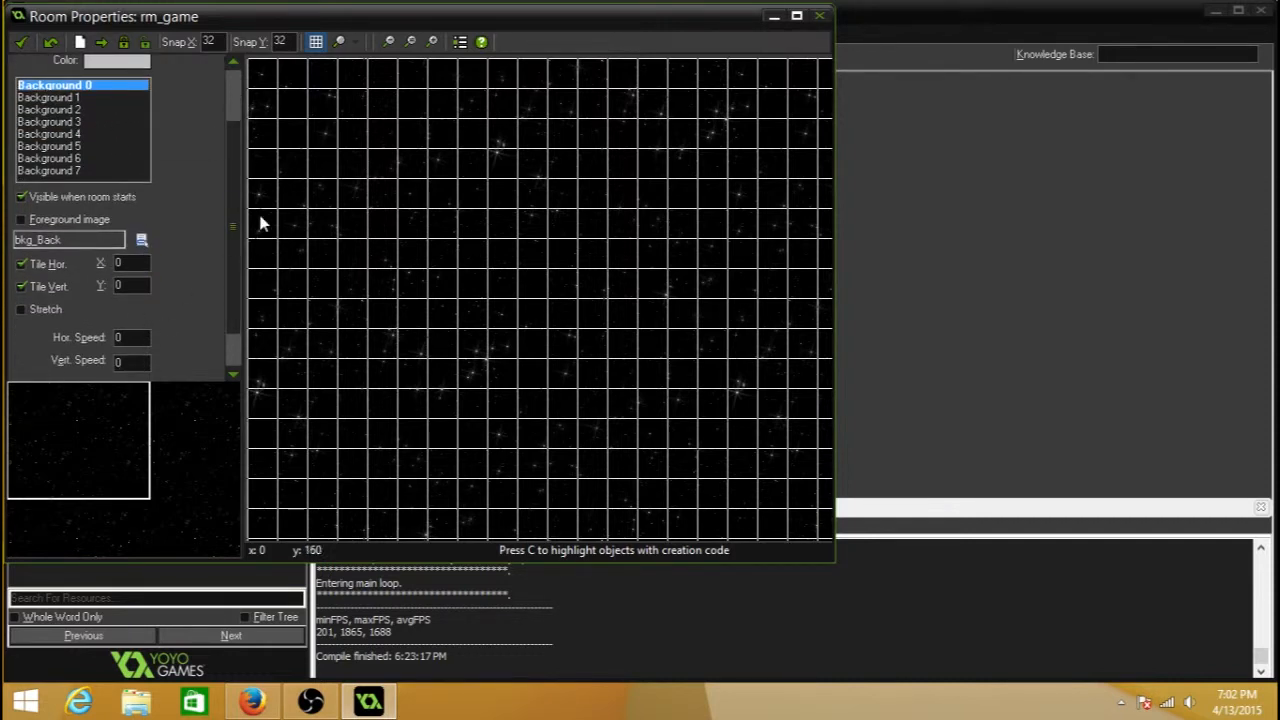
- Save the room, test-run the game to view the star background, and close the game window
left_click(21, 42)
left_click(121, 55)
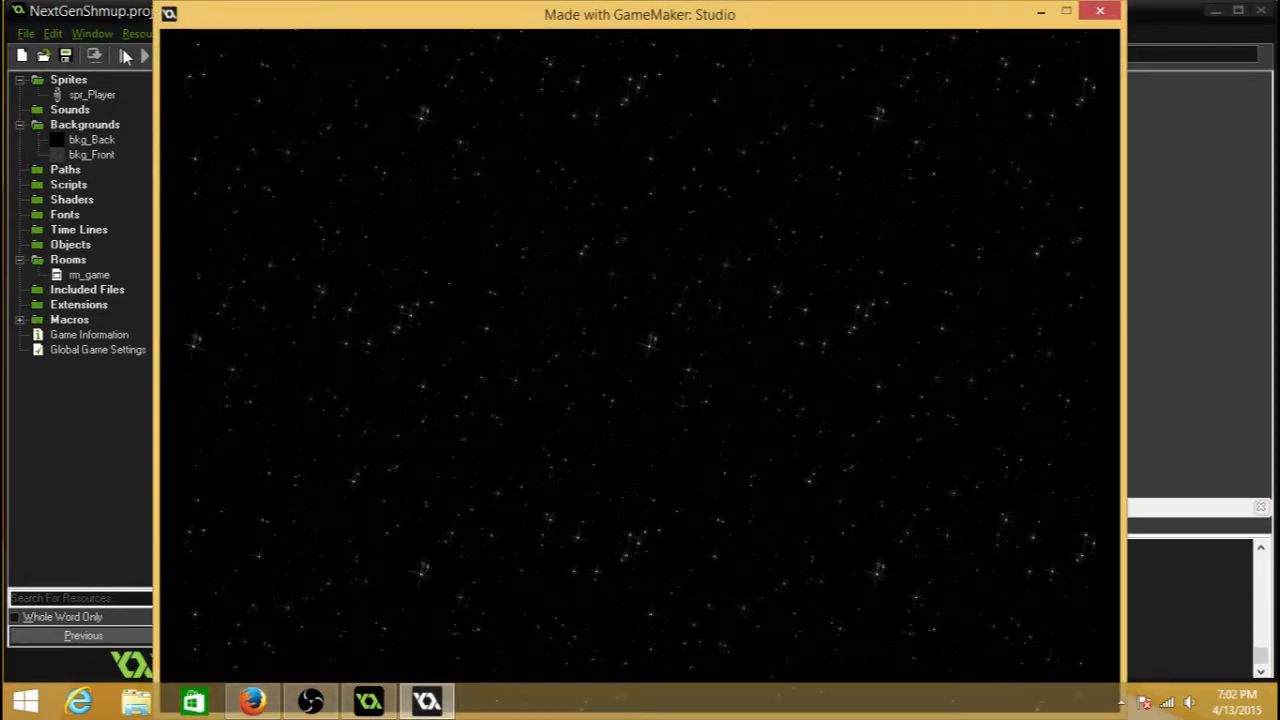
left_click(1100, 11)
- Set Background 0's vertical speed to -5 in rm_game and test-run the game to check the scrolling
double_click(89, 275)
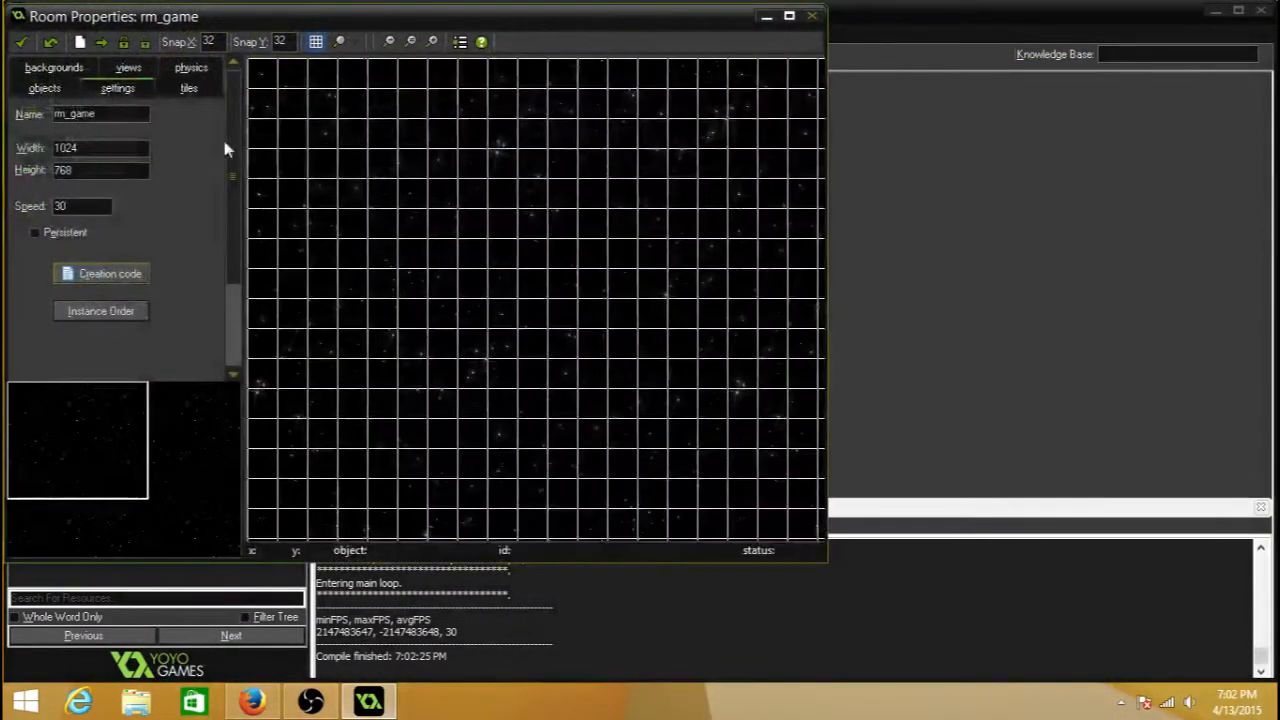
left_click(54, 68)
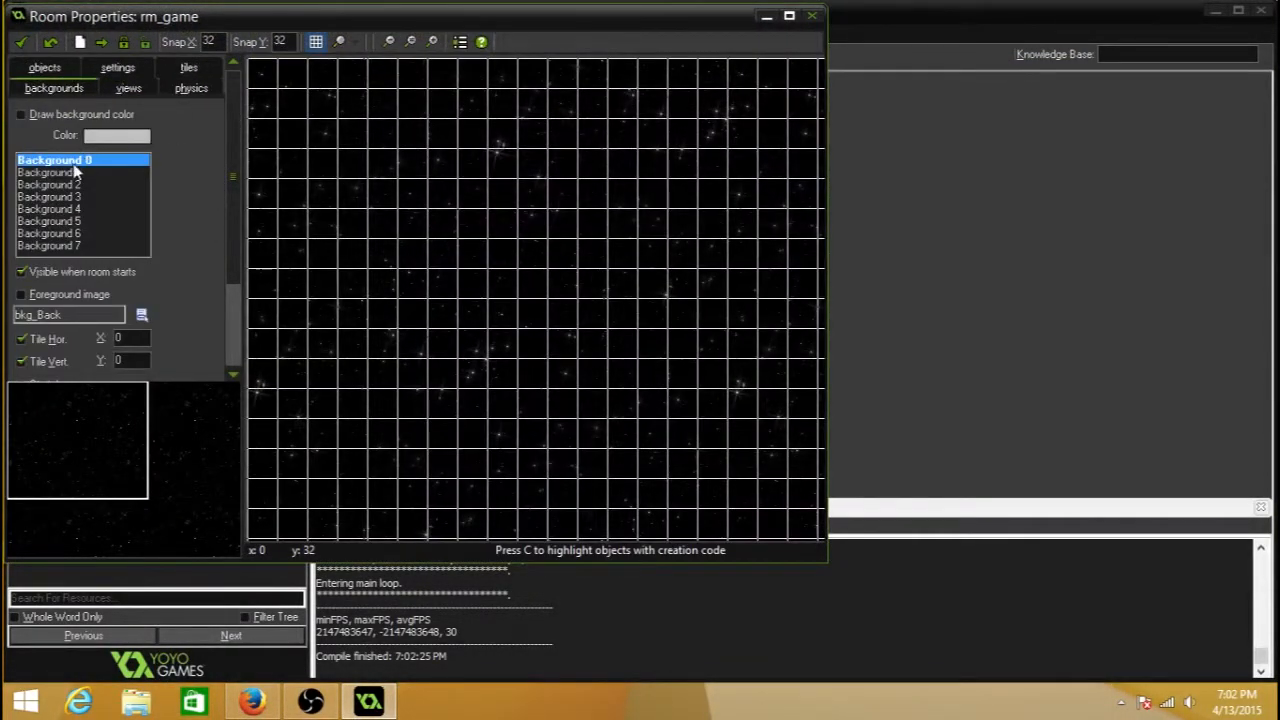
scroll(110, 328, "down", 2)
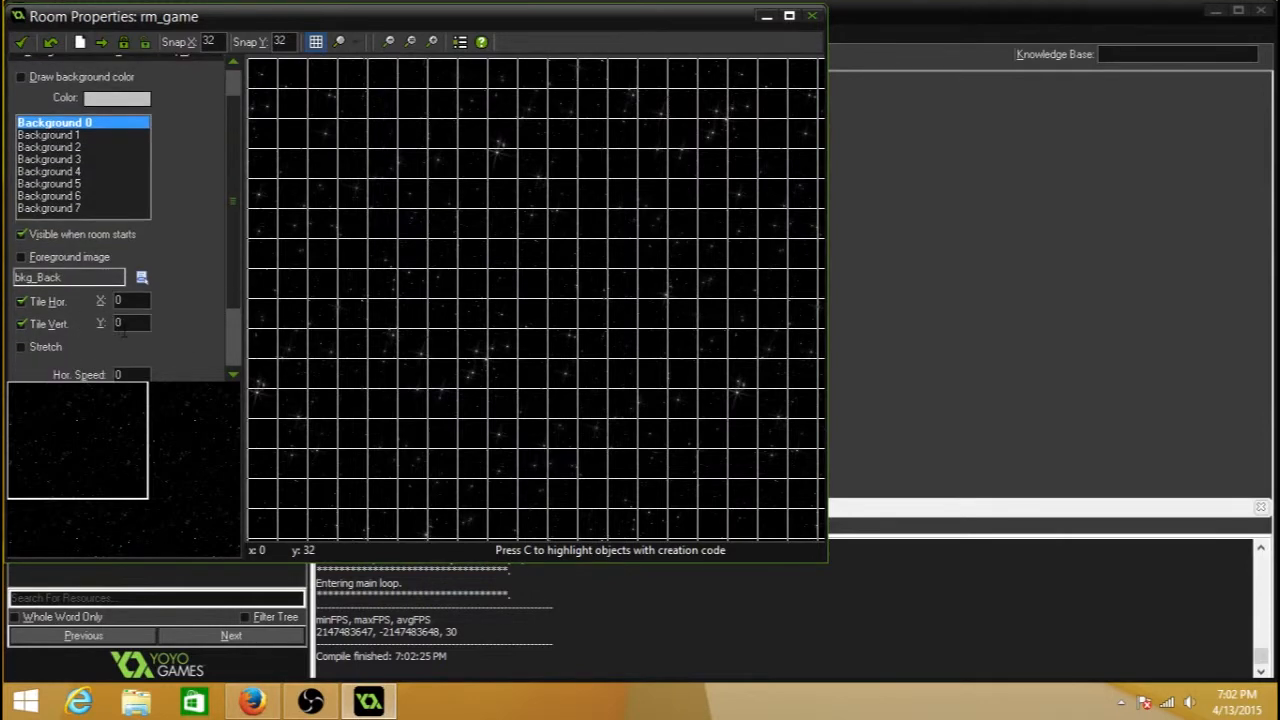
left_click(118, 361)
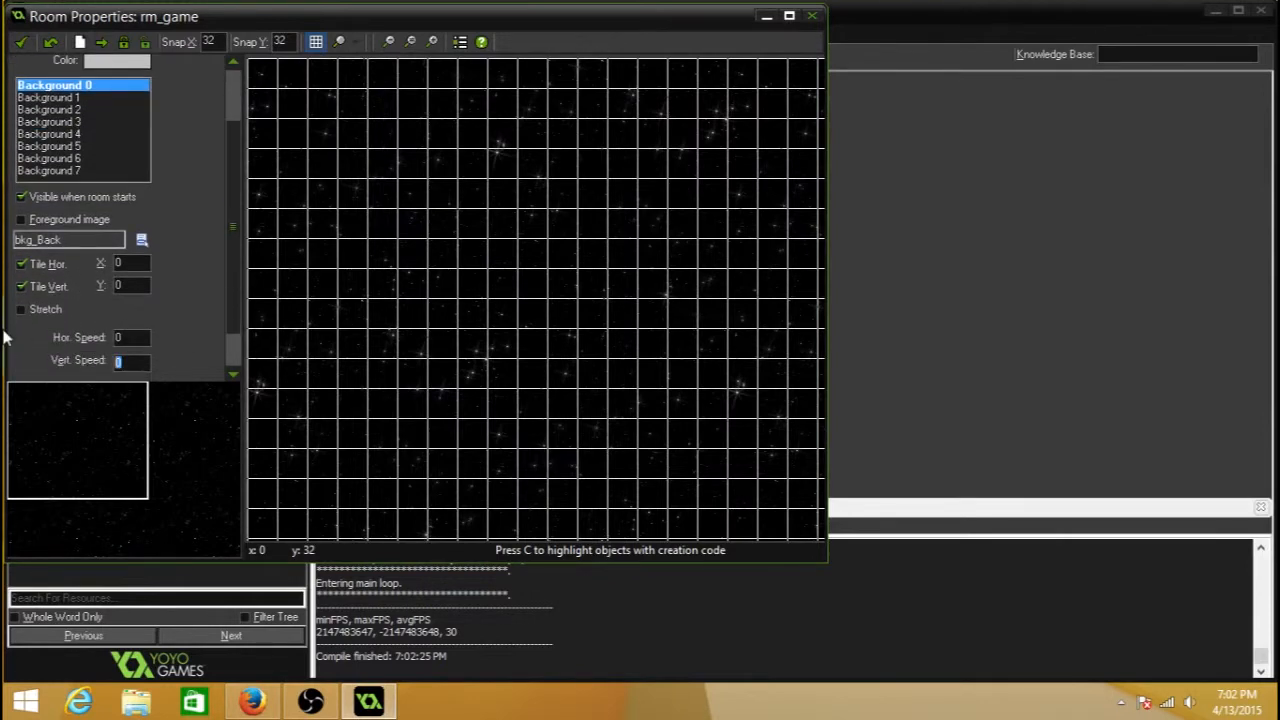
type("-5")
left_click(21, 47)
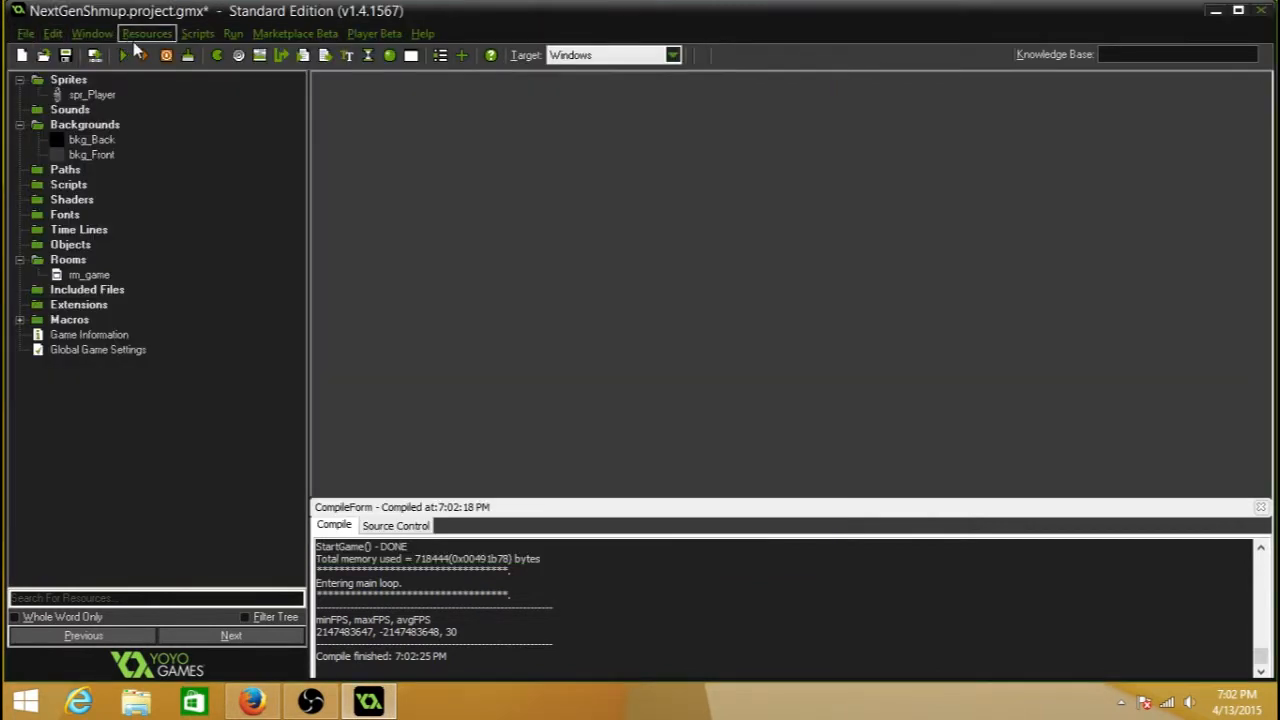
left_click(127, 52)
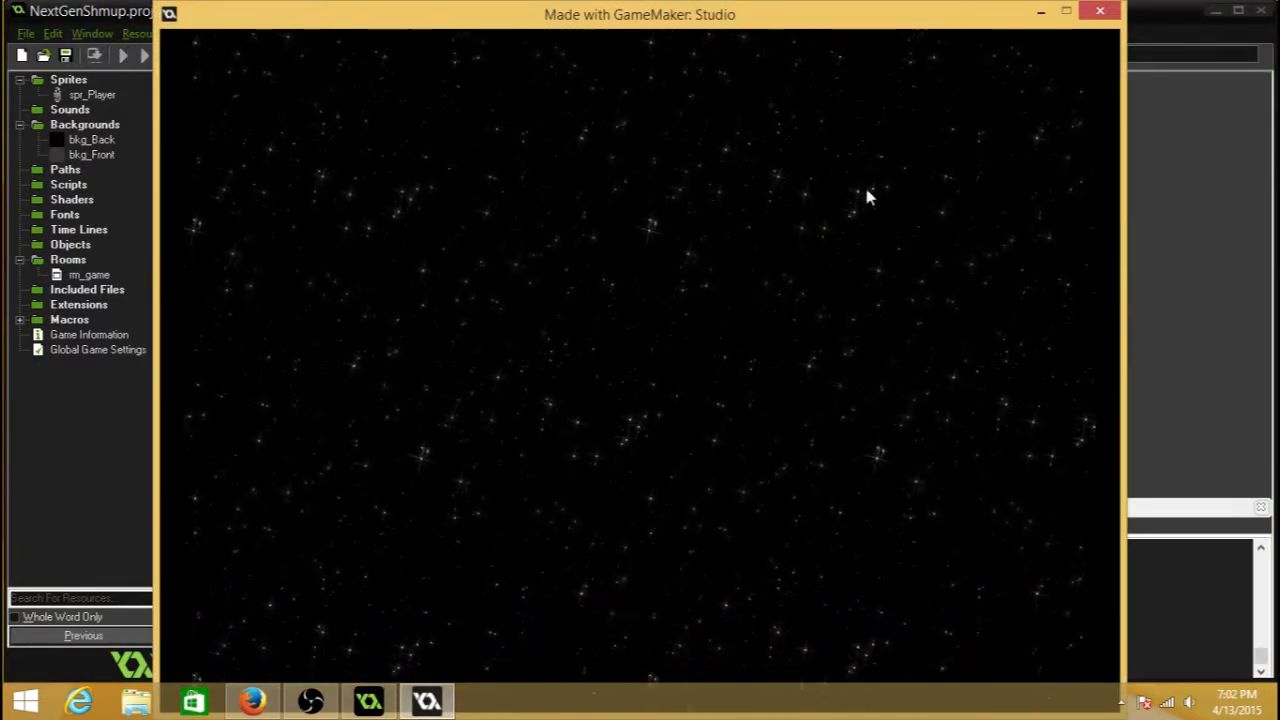
left_click(1100, 11)
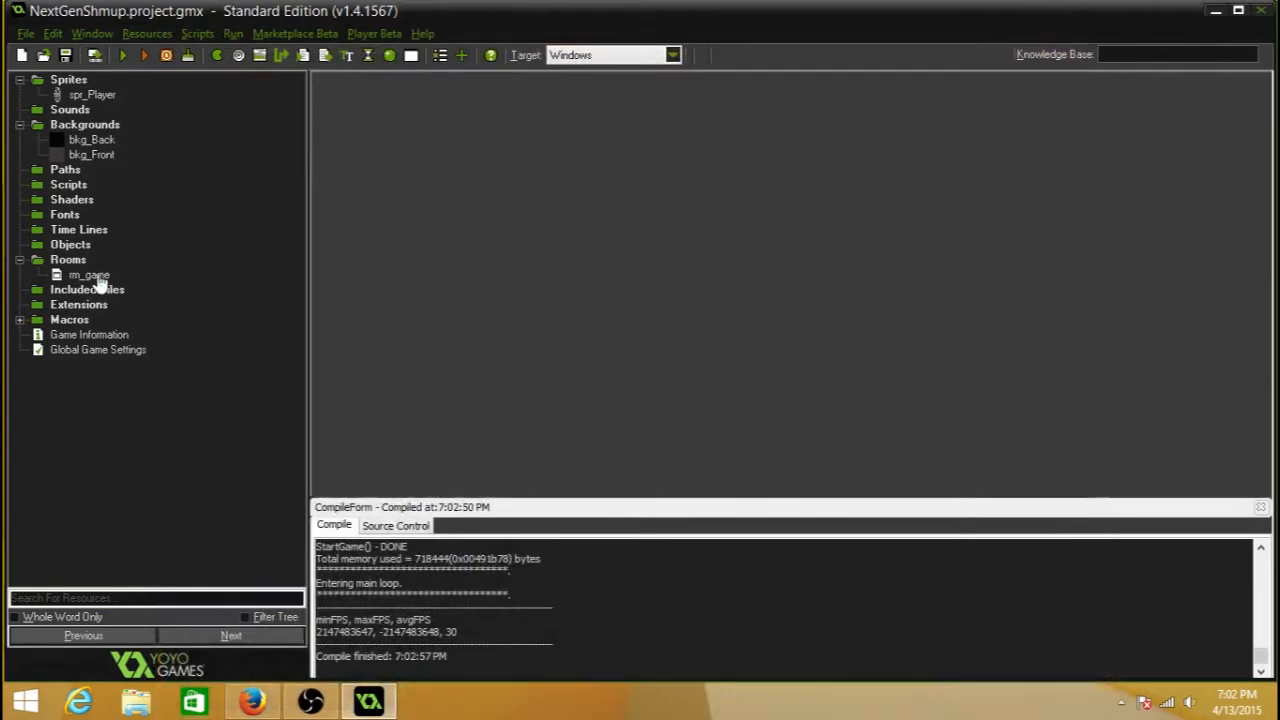
- Reopen rm_game and set the vertical speed of Background 0 to -1
left_click(62, 277)
double_click(62, 278)
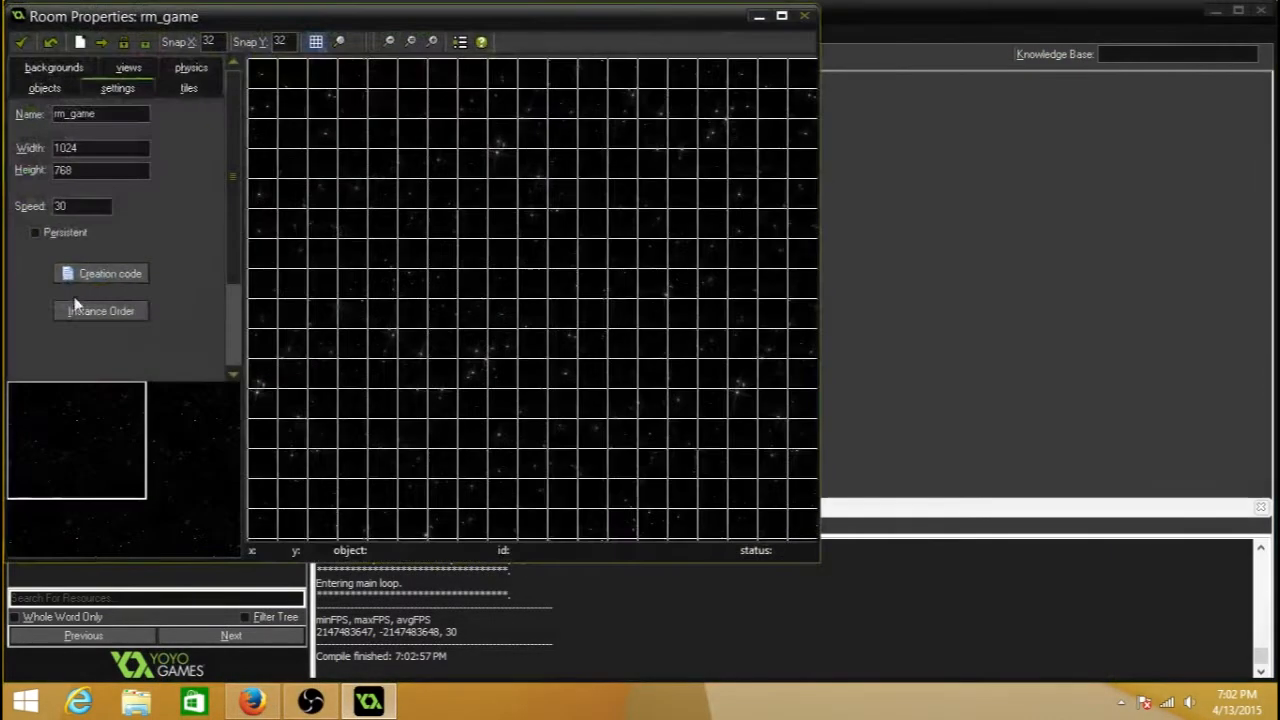
left_click(58, 72)
scroll(166, 278, "down", 3)
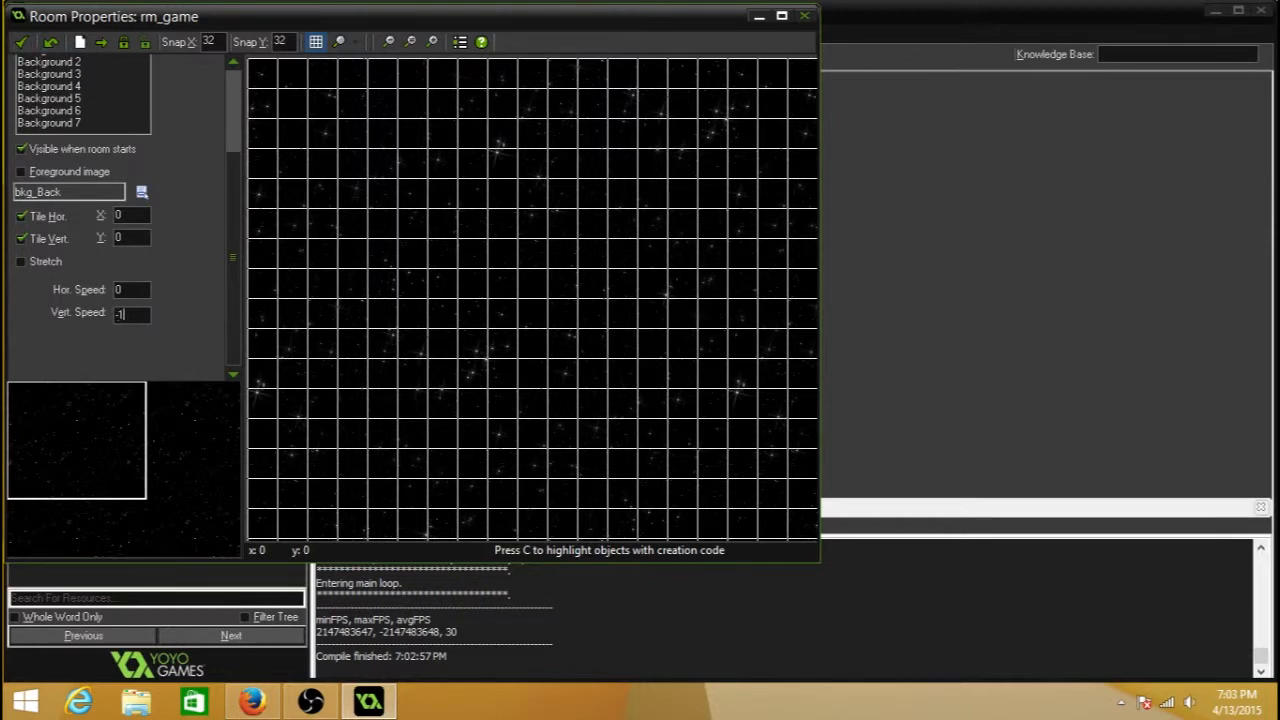
- Assign bkg_Front to the Background 1 layer of rm_game
scroll(52, 80, "up", 2)
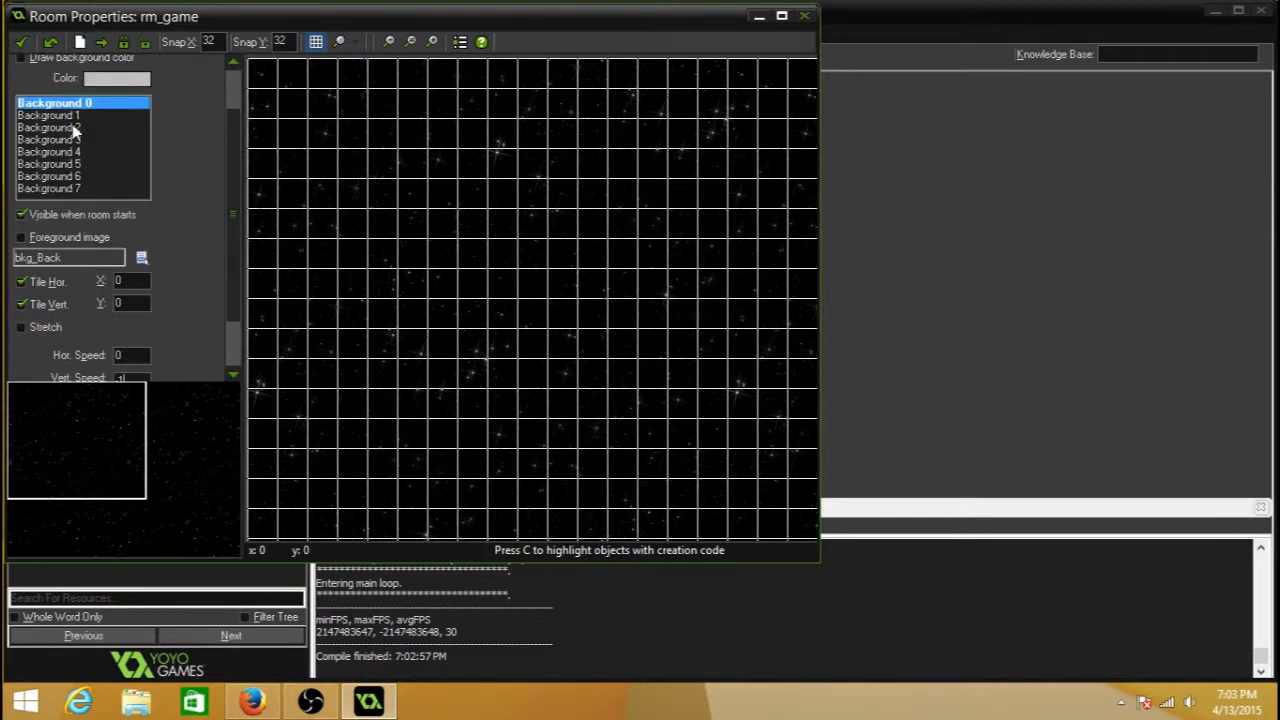
left_click(82, 116)
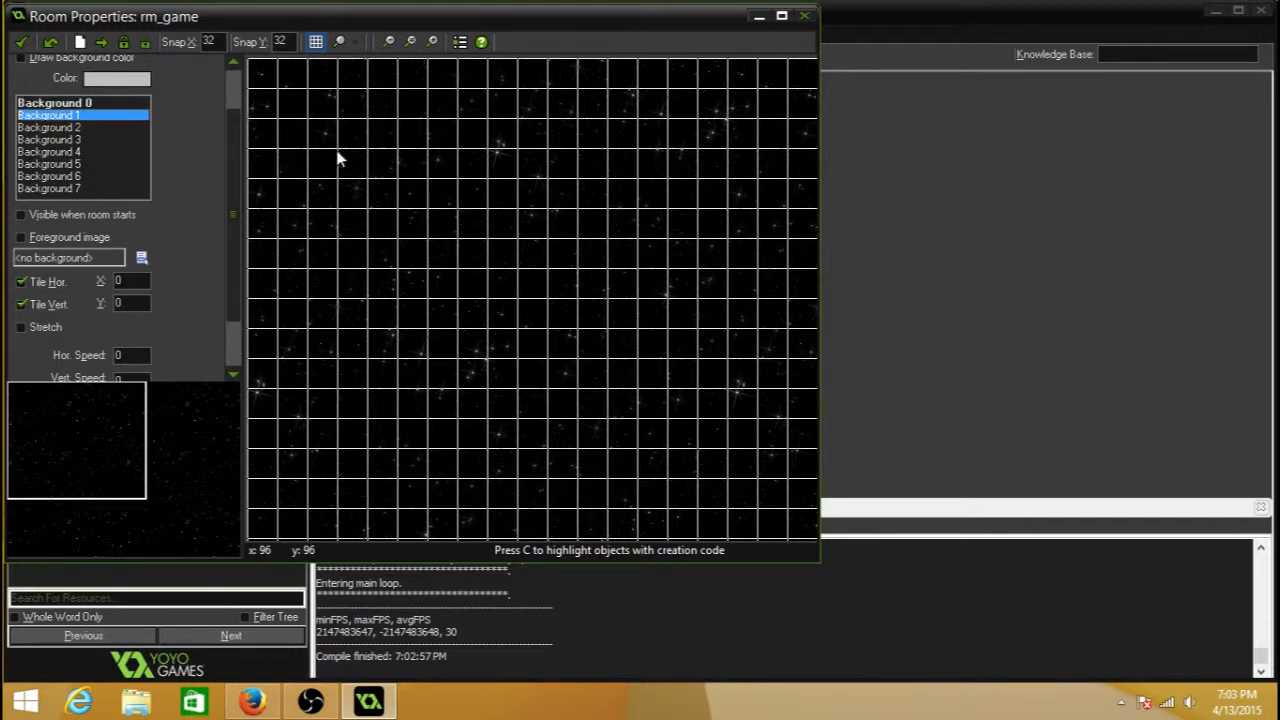
left_click(141, 257)
left_click(202, 320)
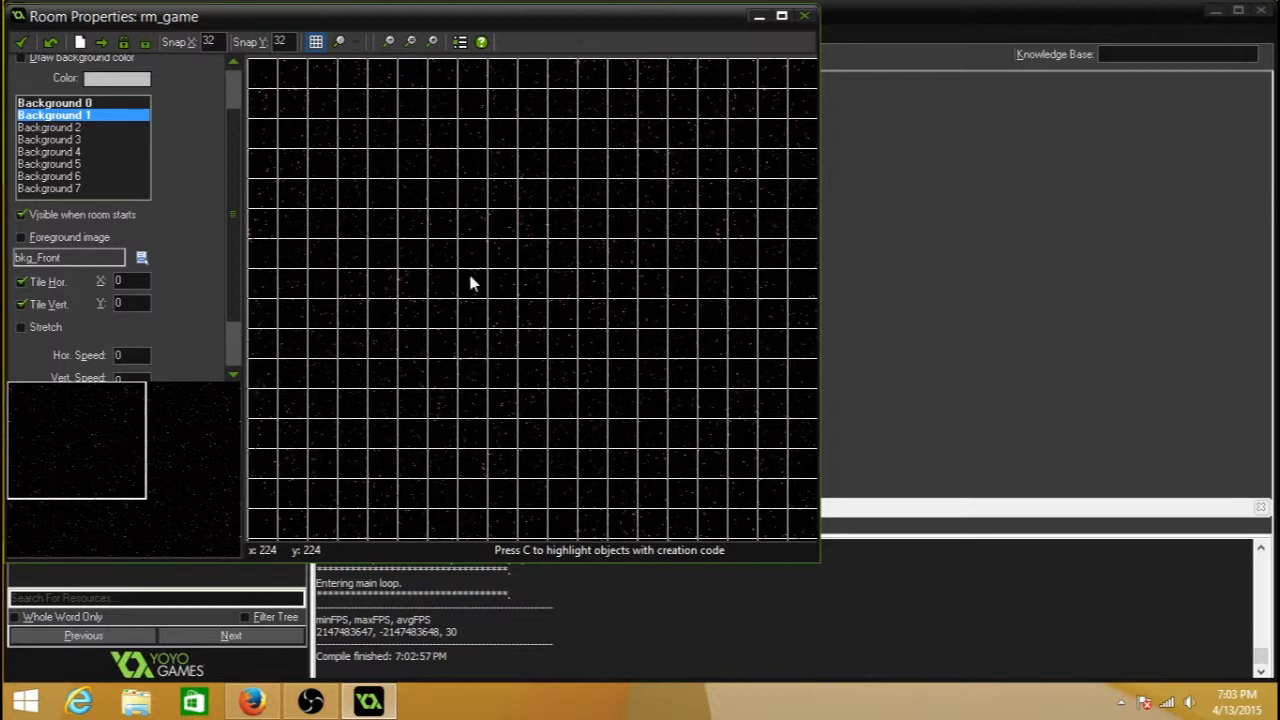
- Set the vertical speed of Background 1 in rm_game to -2
scroll(183, 259, "down", 2)
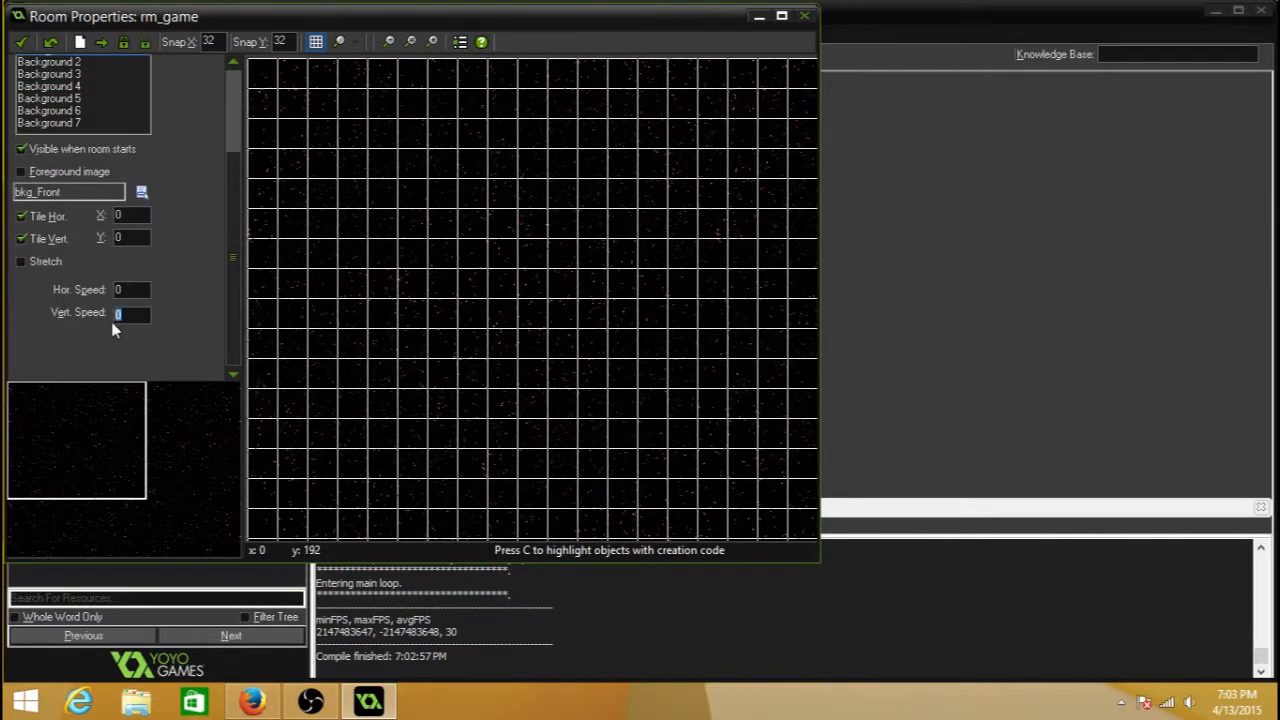
type("-2'")
key("BackSpace")
- Review the Background 0 settings, save the room, and test-run the game to check both star layers scrolling
left_click_drag(233, 268, 239, 153)
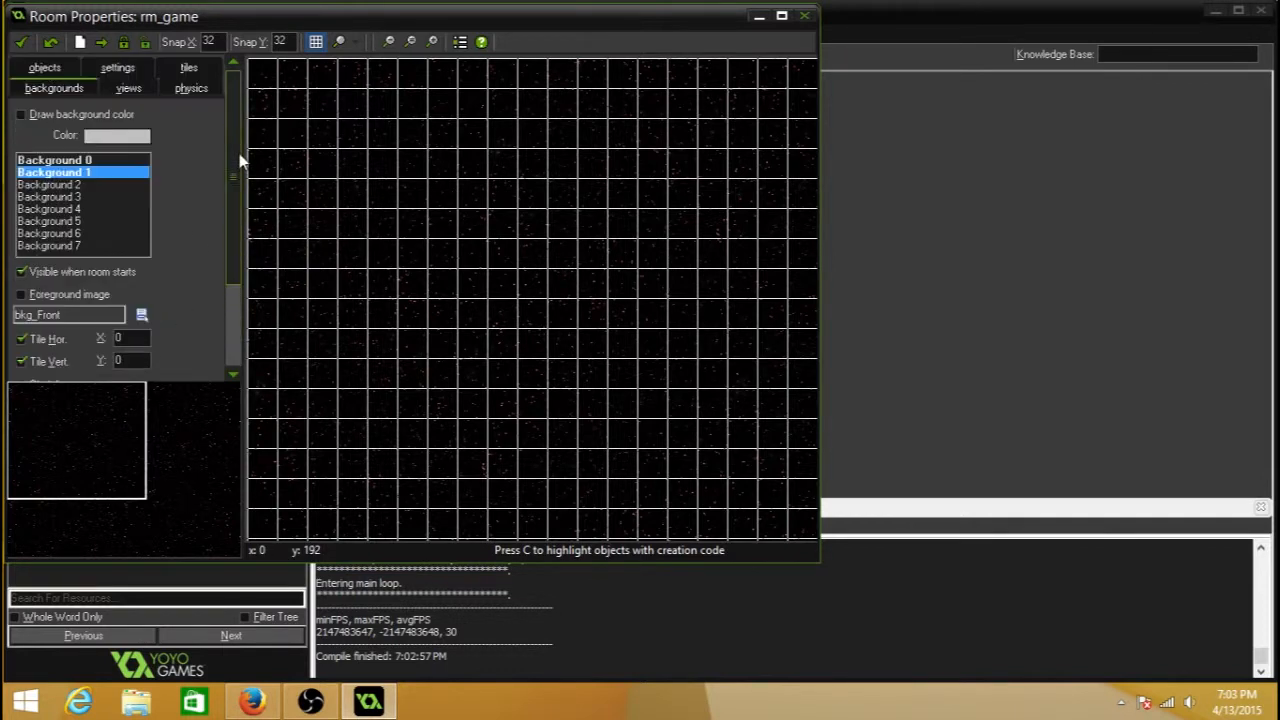
left_click(83, 162)
scroll(49, 229, "down", 3)
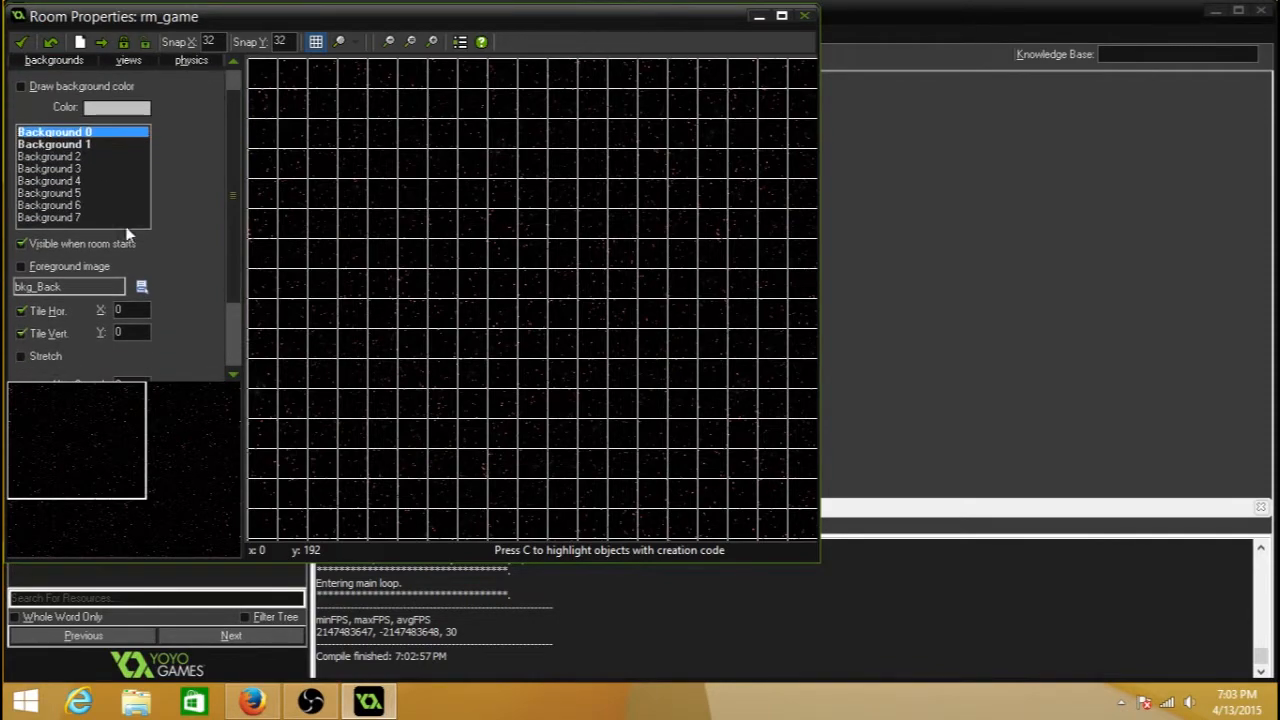
left_click(20, 41)
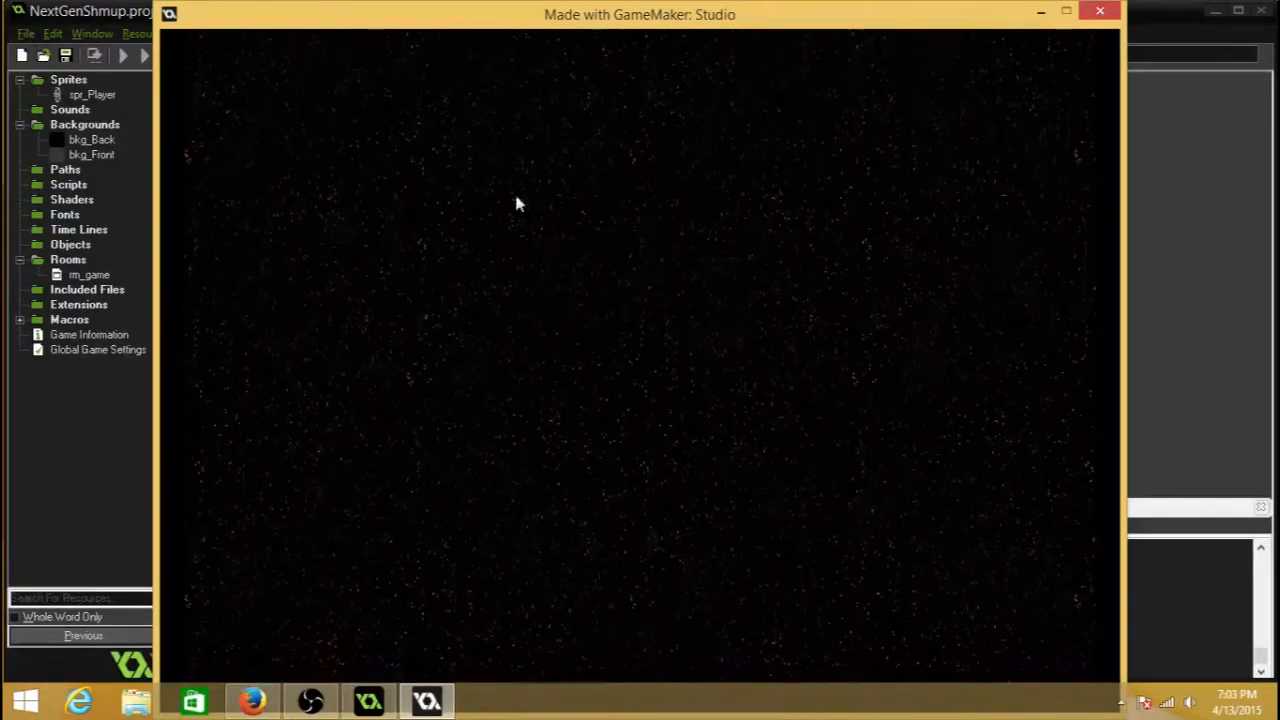
left_click(1100, 11)
- Reopen rm_game and remove the minus sign from Background 0's vertical speed to reverse its scrolling
left_click(90, 275)
double_click(90, 275)
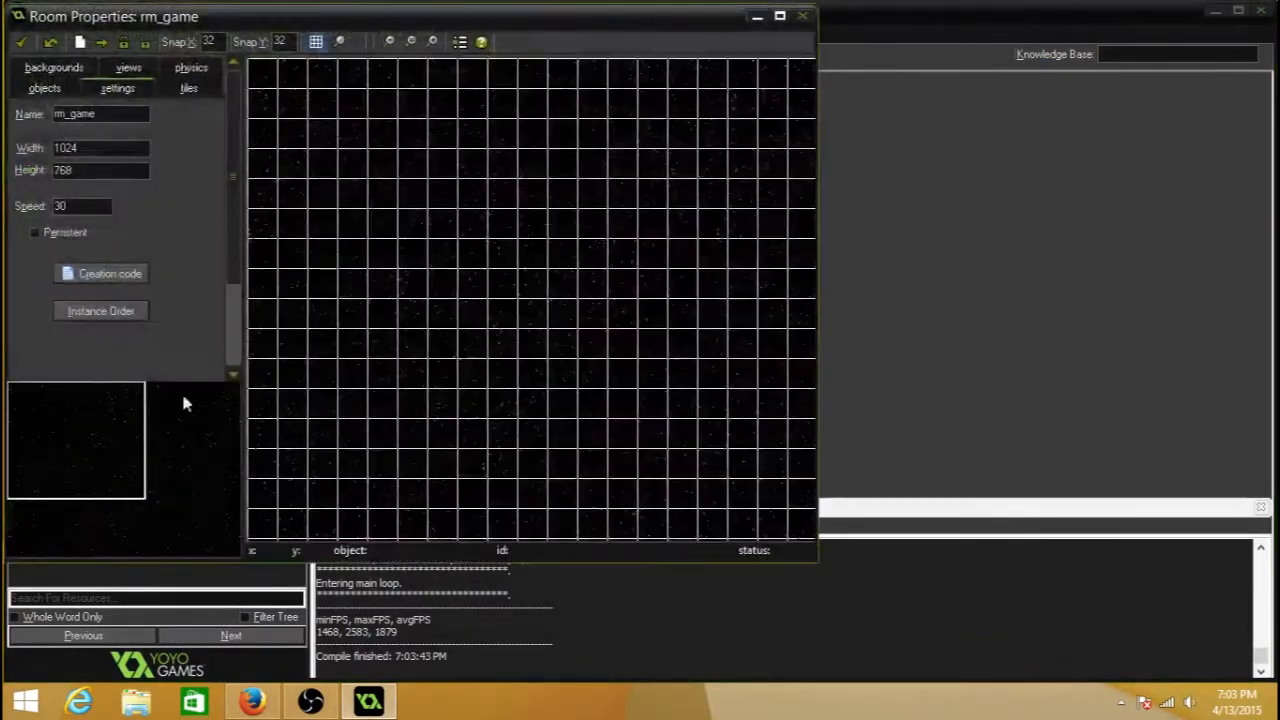
left_click(54, 63)
scroll(190, 342, "down", 3)
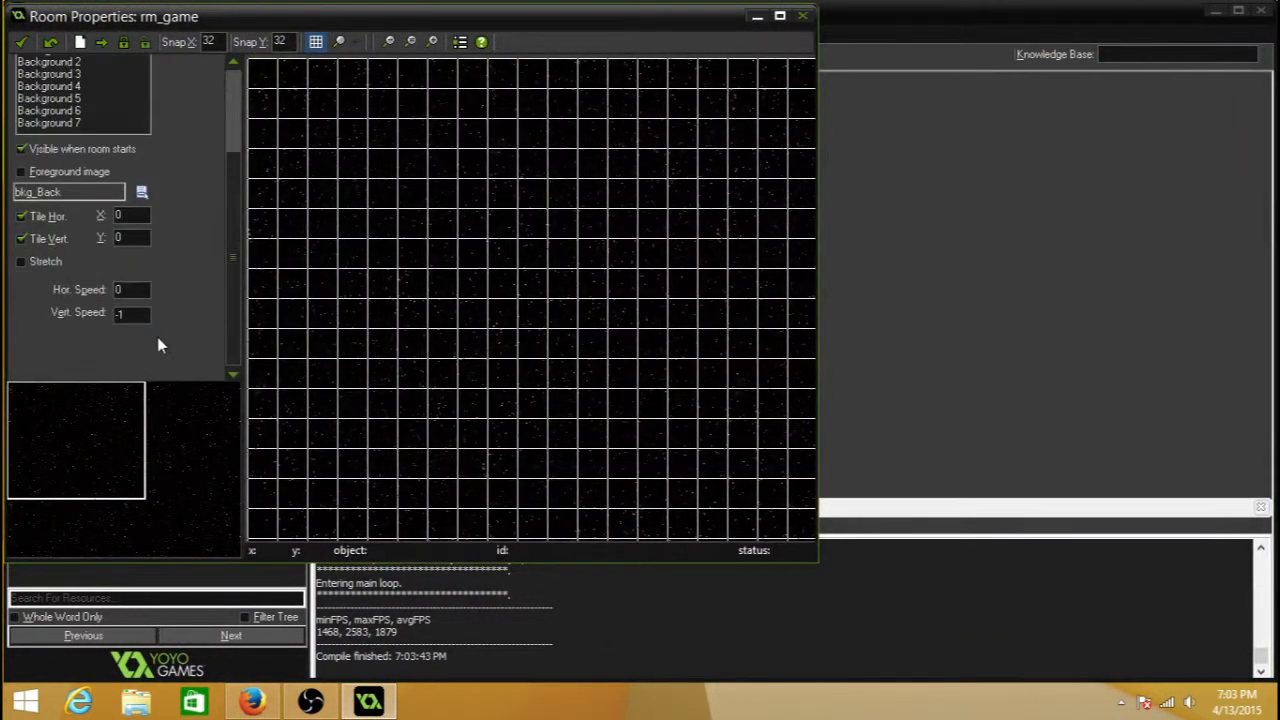
left_click(117, 314)
type("-")
scroll(171, 243, "up", 3)
- Remove the minus sign from the vertical speed of Background 1
left_click(92, 172)
scroll(150, 262, "down", 1)
scroll(136, 361, "down", 2)
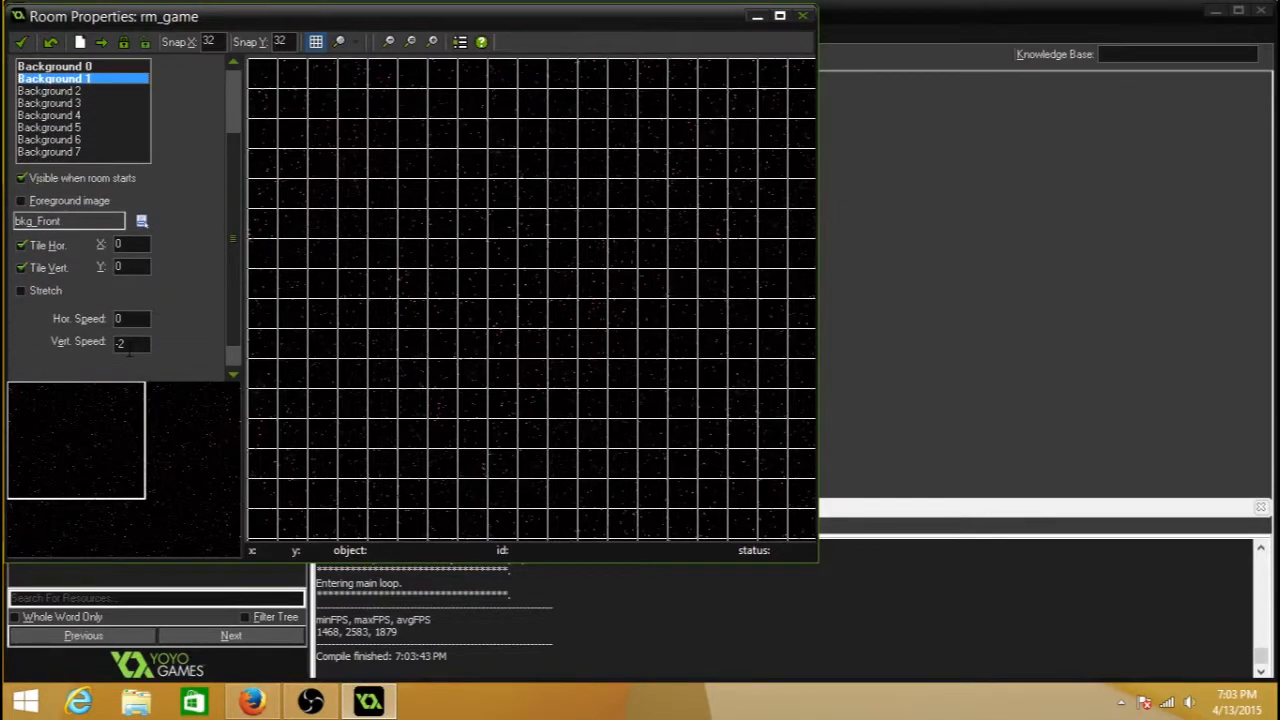
left_click(122, 343)
key("BackSpace")
- Save rm_game, test-run the game to check the reversed star scrolling, and close the game window
left_click(27, 45)
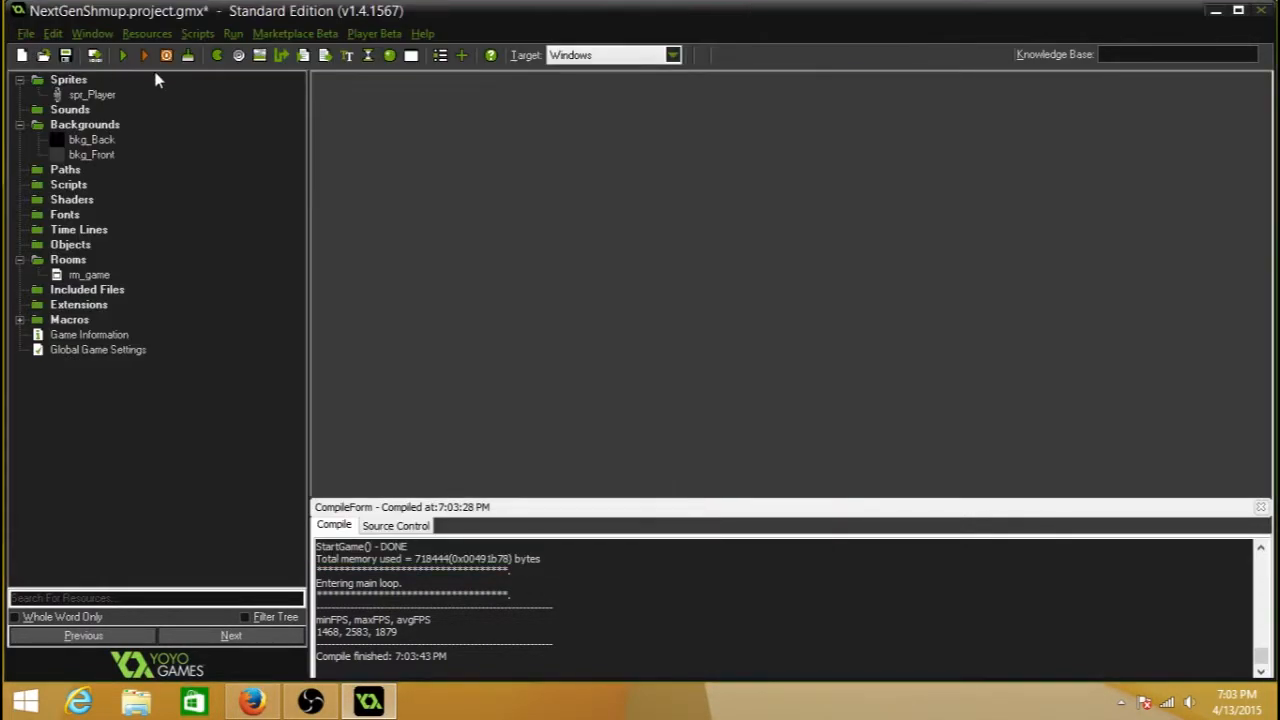
key("F5")
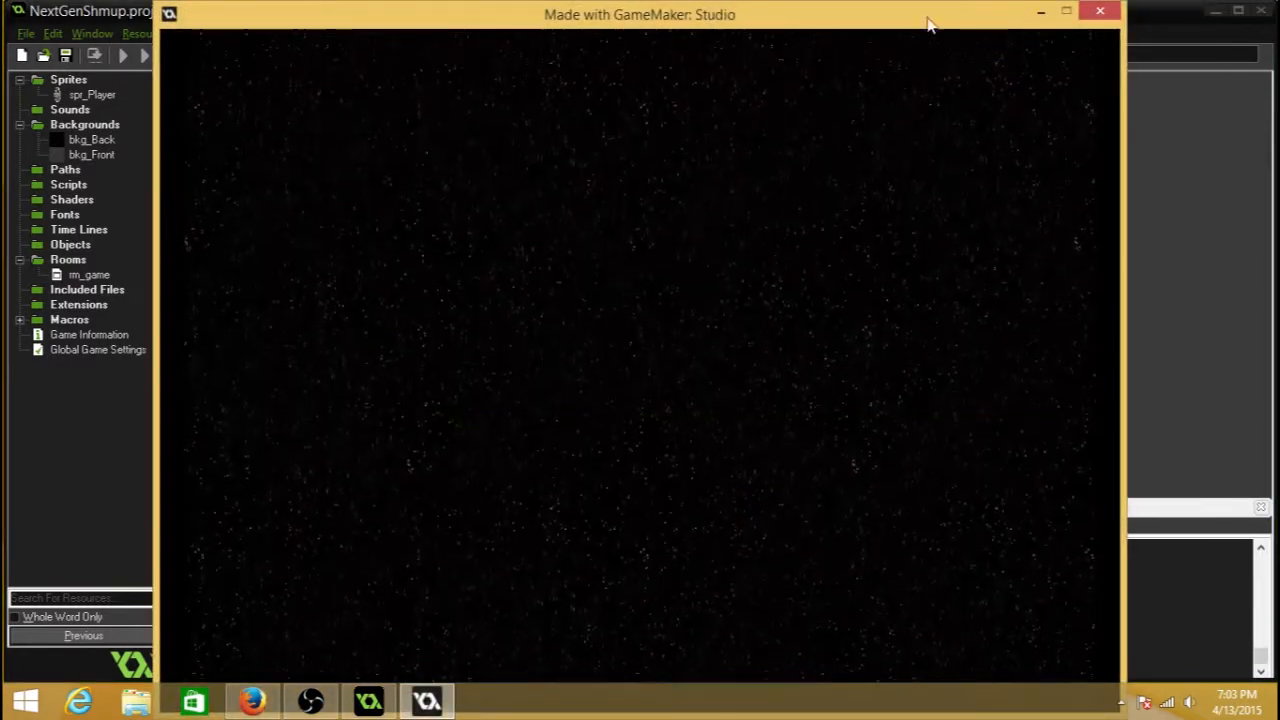
left_click(1100, 12)
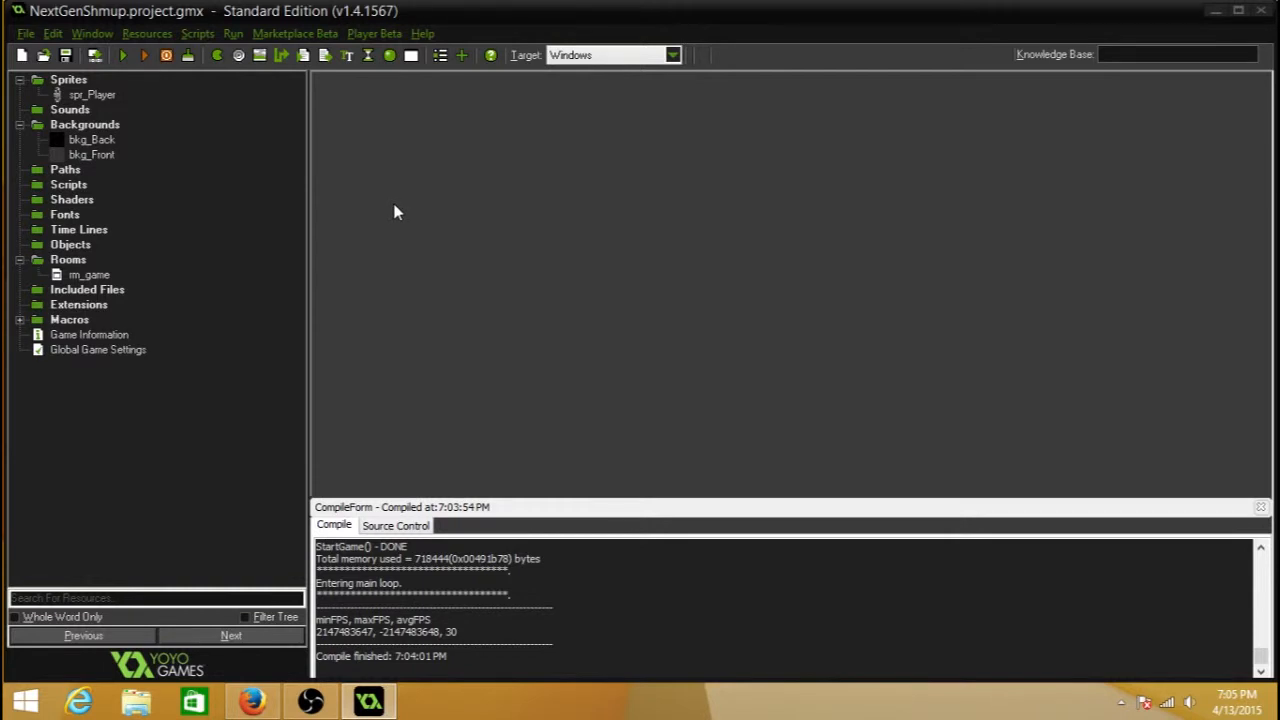
- Create an object named obj_player and assign the spr_Player sprite to it
right_click(88, 245)
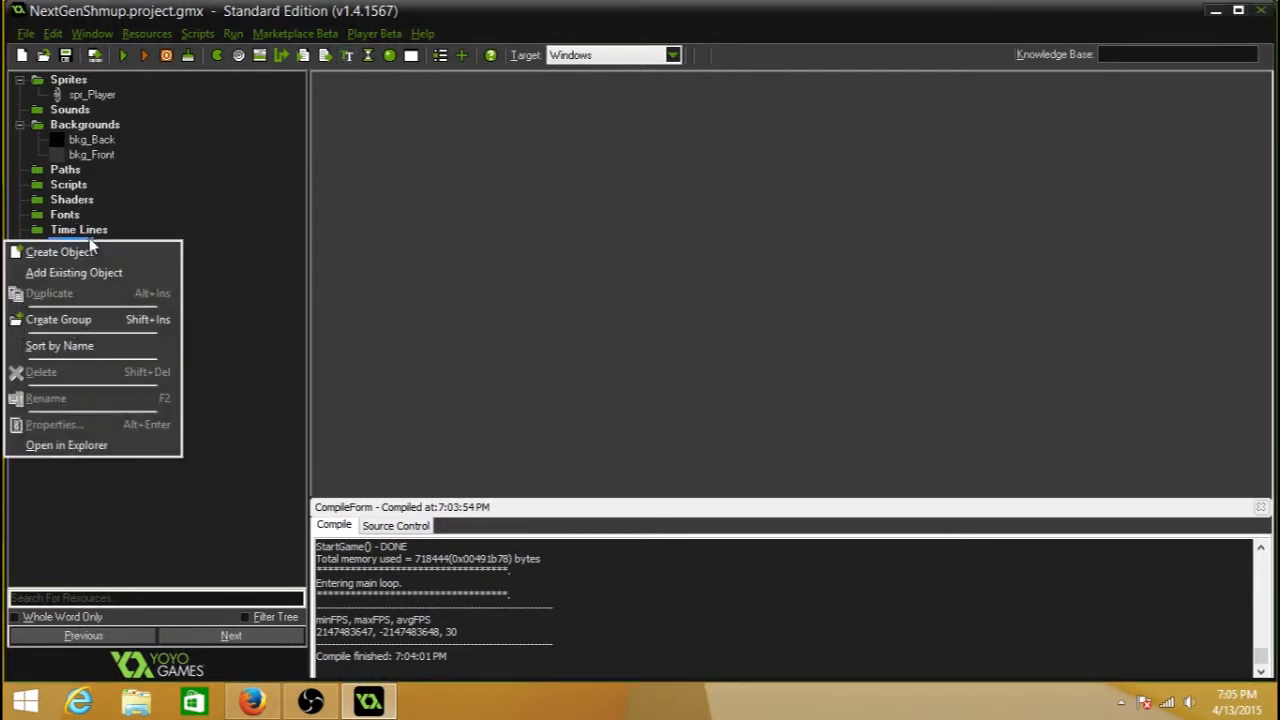
left_click(62, 252)
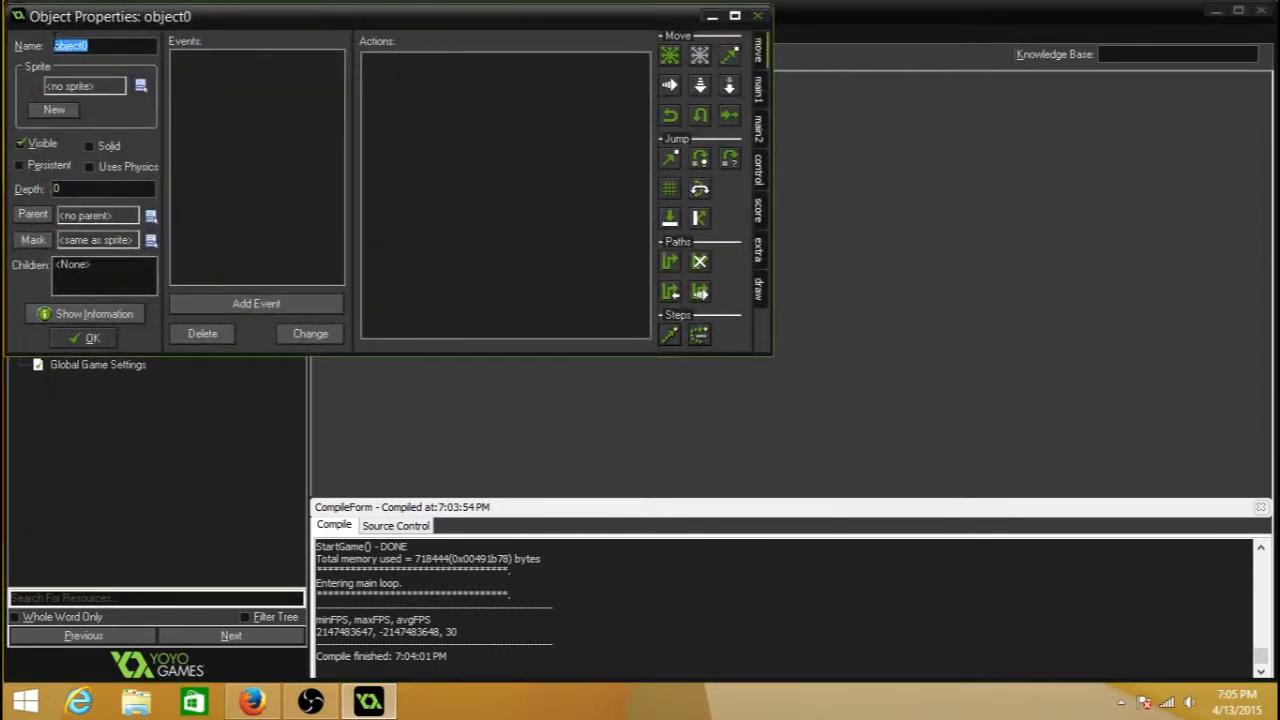
type("o")
left_click(140, 86)
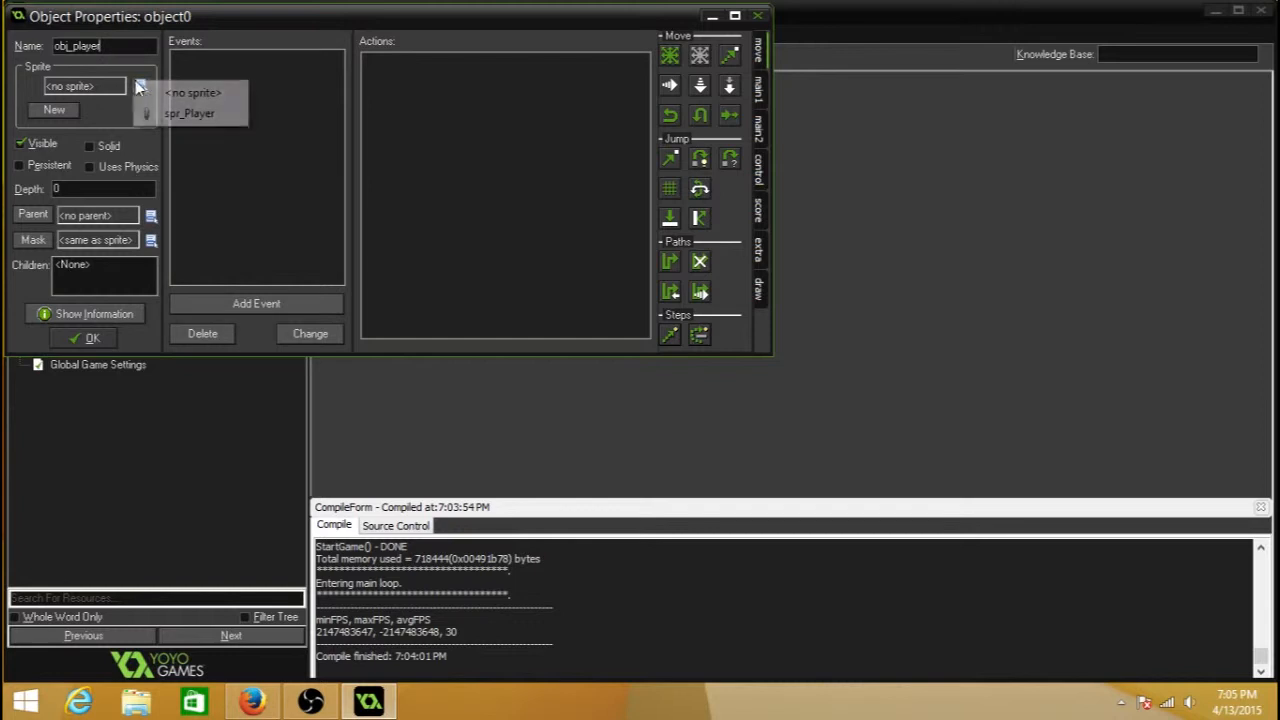
left_click(170, 112)
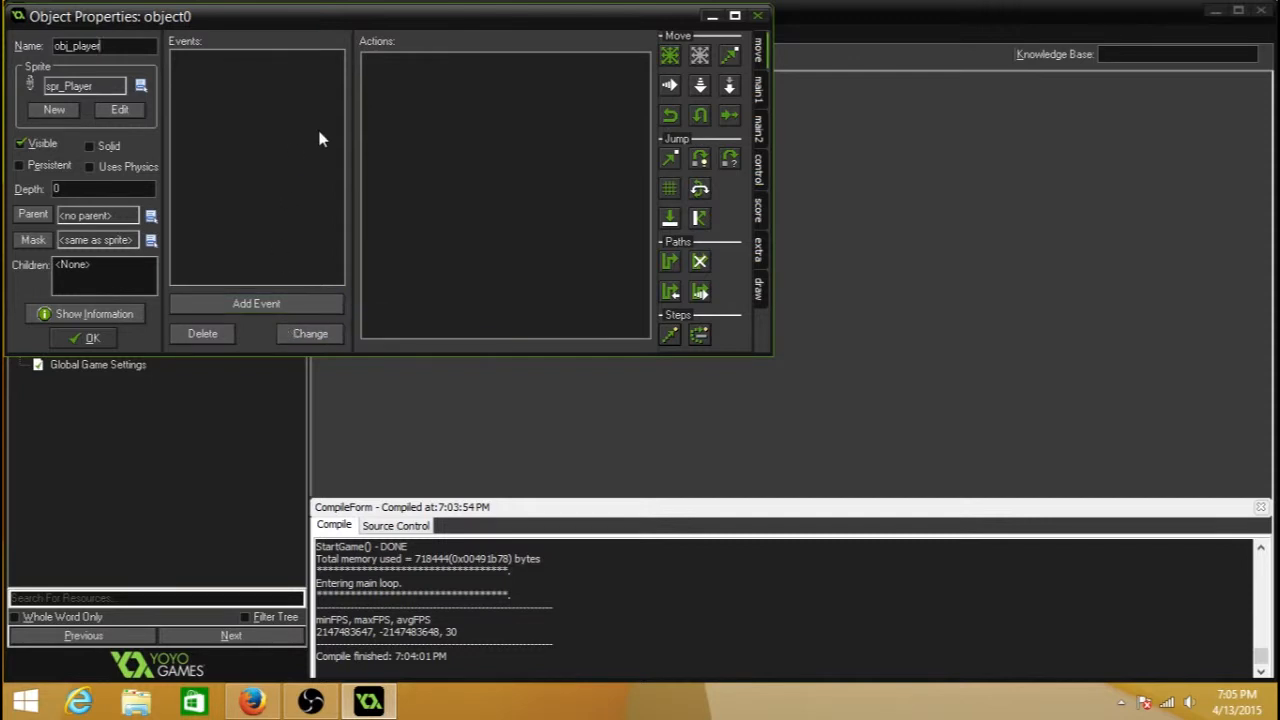
- Add Keyboard events for the Up, Down, Left and Right arrow keys to obj_player
left_click(247, 303)
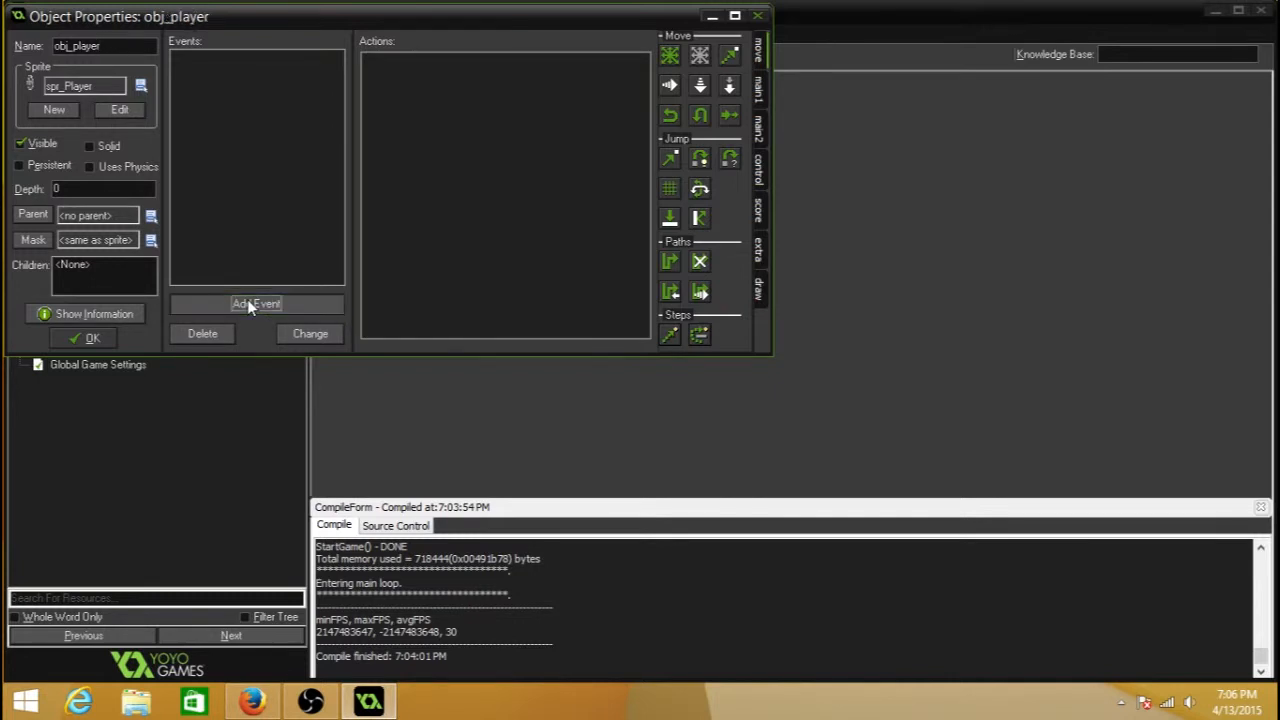
left_click(553, 405)
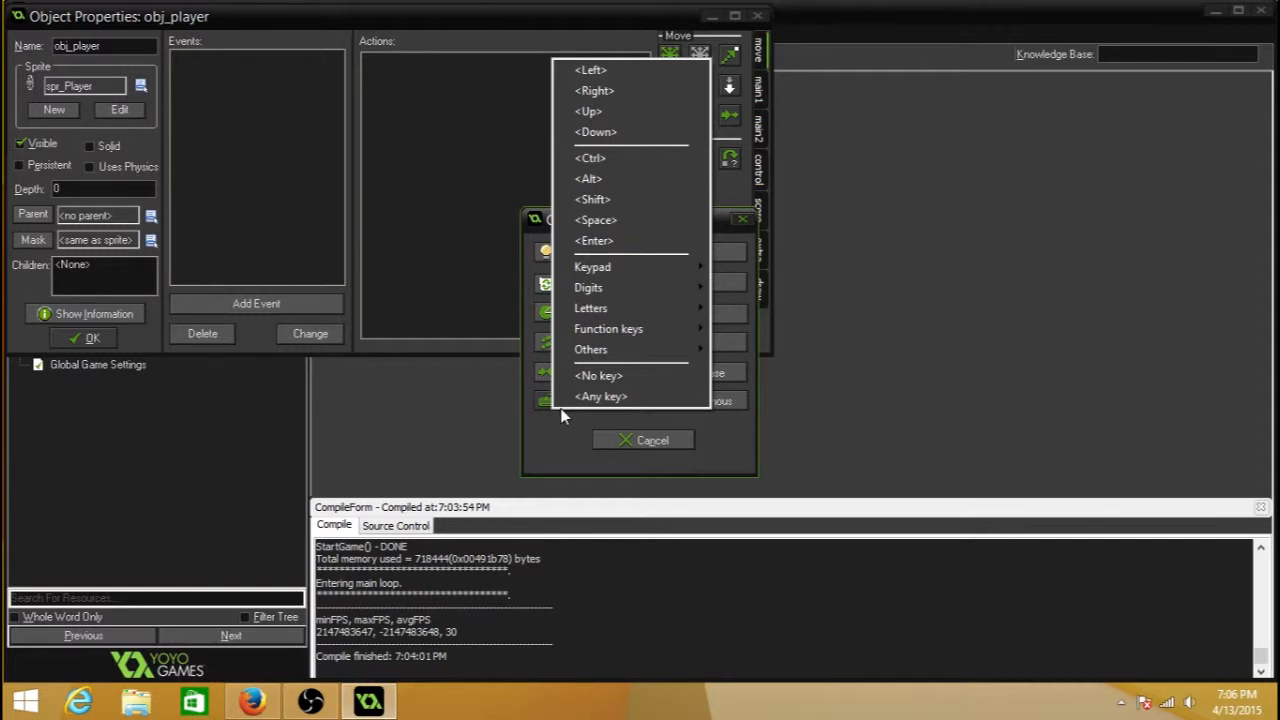
left_click(648, 117)
left_click(246, 310)
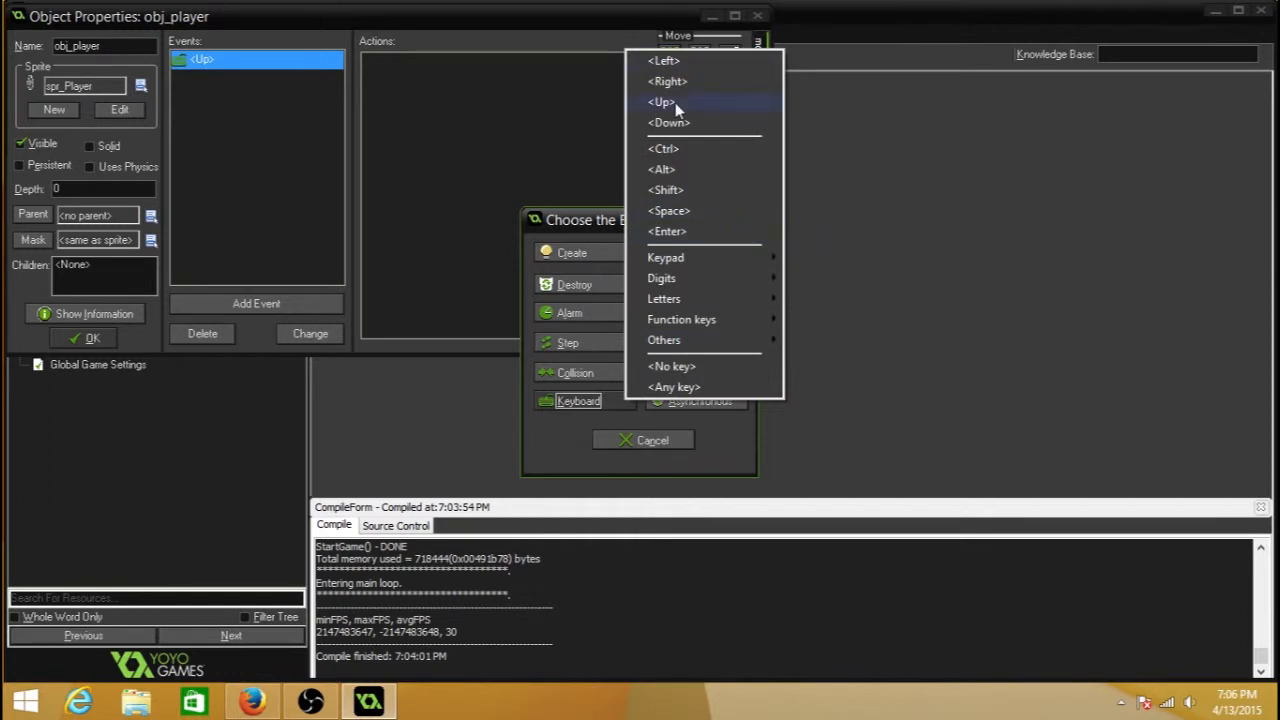
left_click(668, 122)
left_click(236, 303)
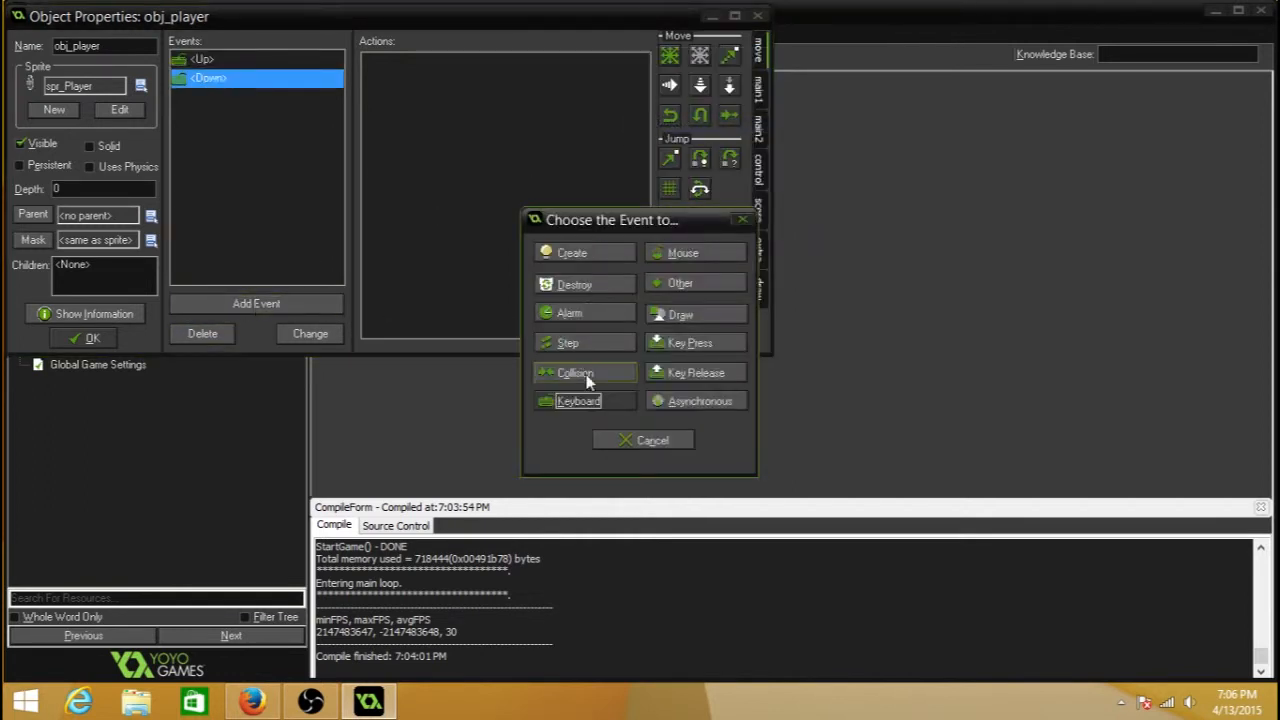
left_click(578, 401)
left_click(603, 60)
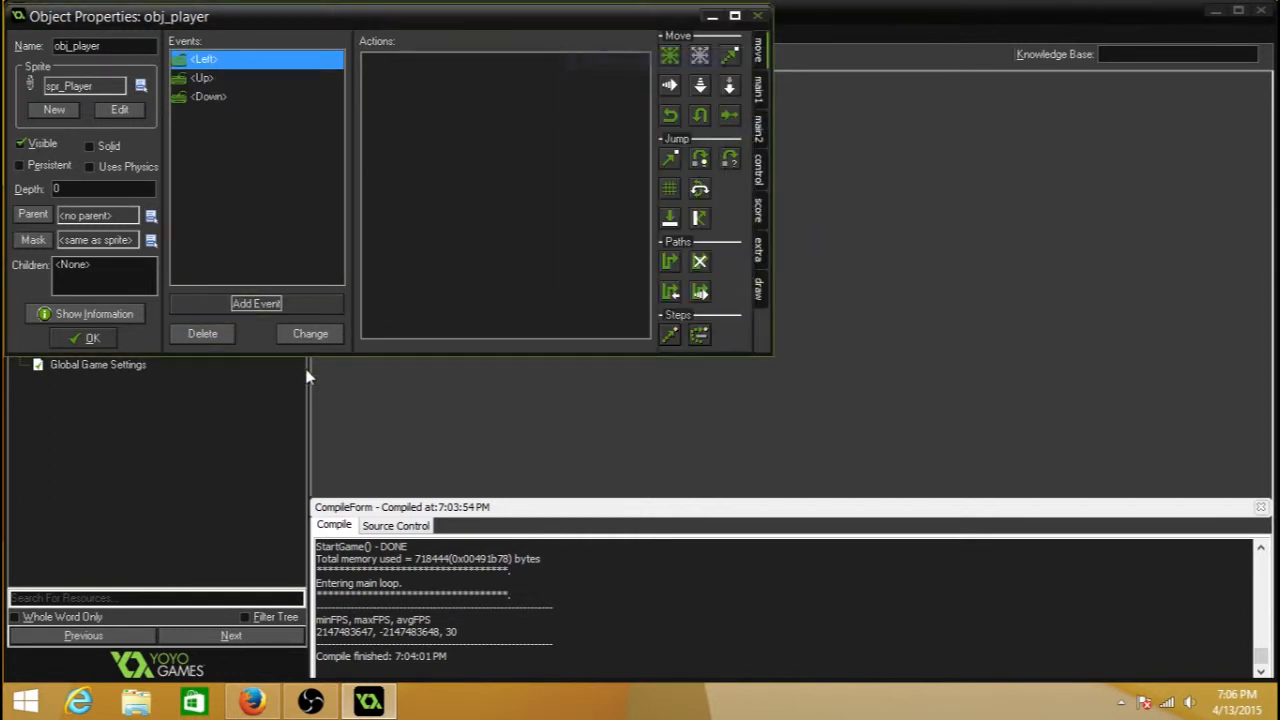
left_click(256, 303)
left_click(579, 401)
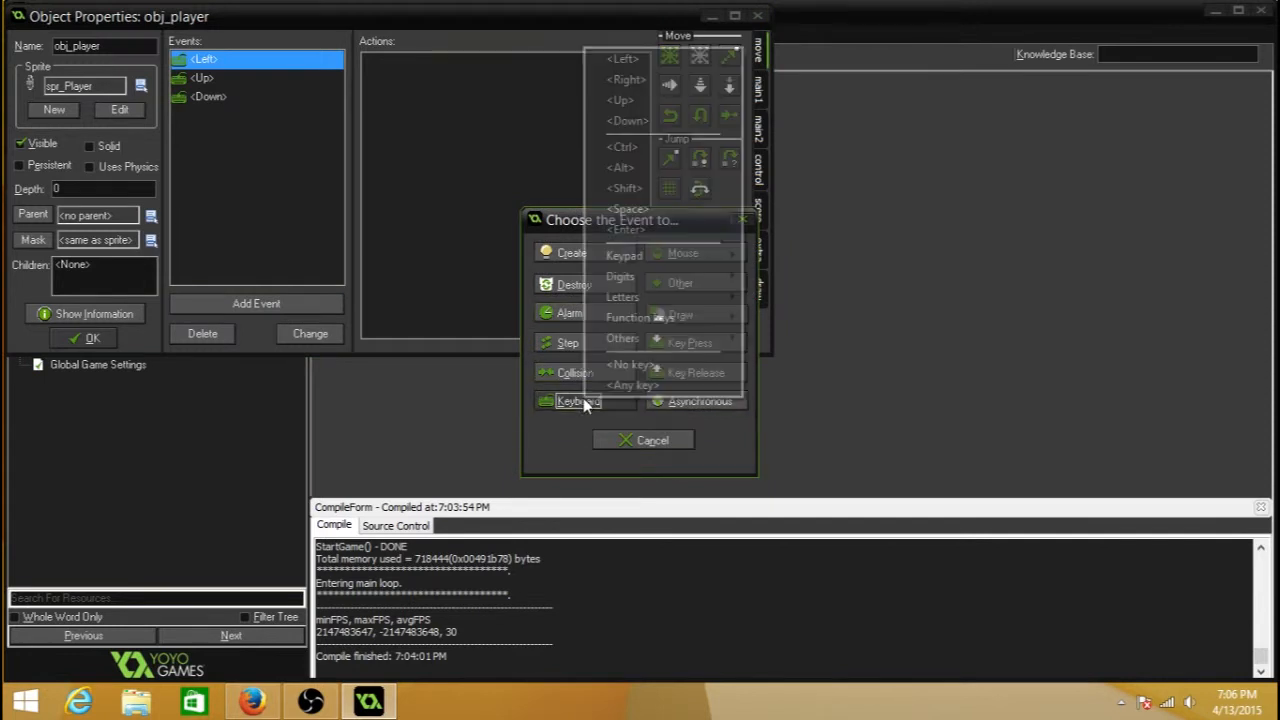
left_click(626, 80)
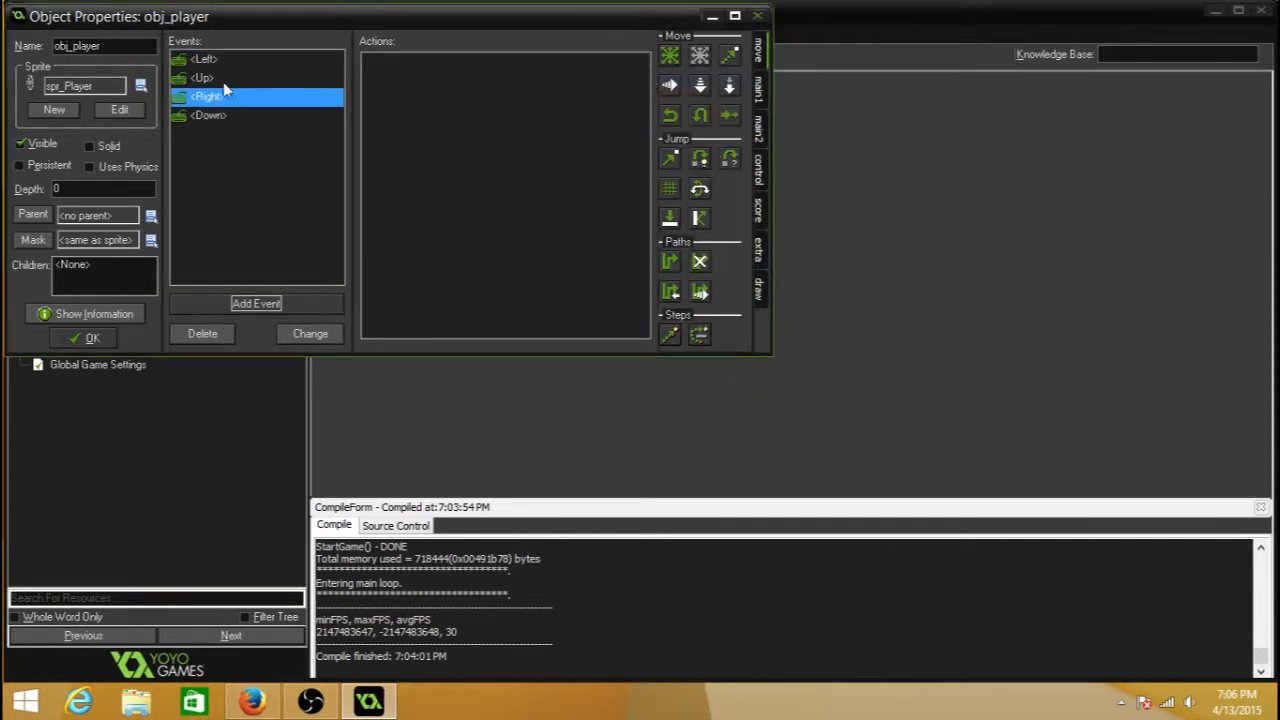
left_click(256, 303)
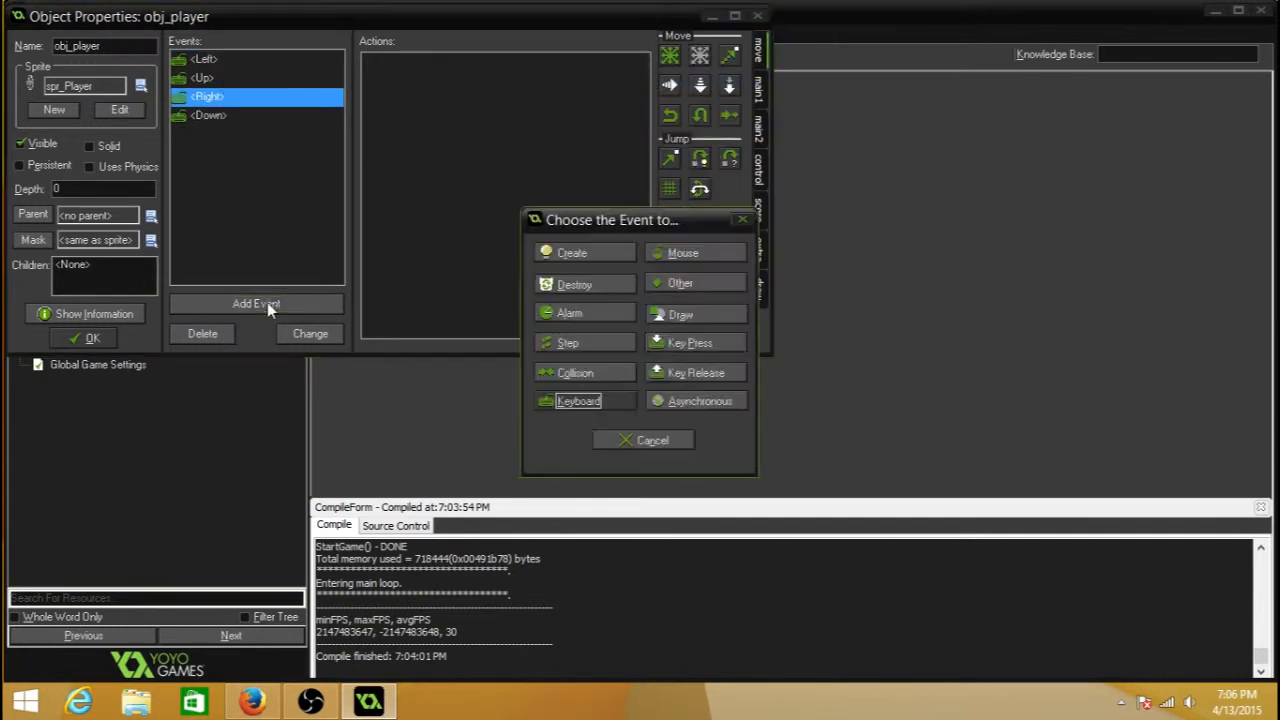
left_click(577, 401)
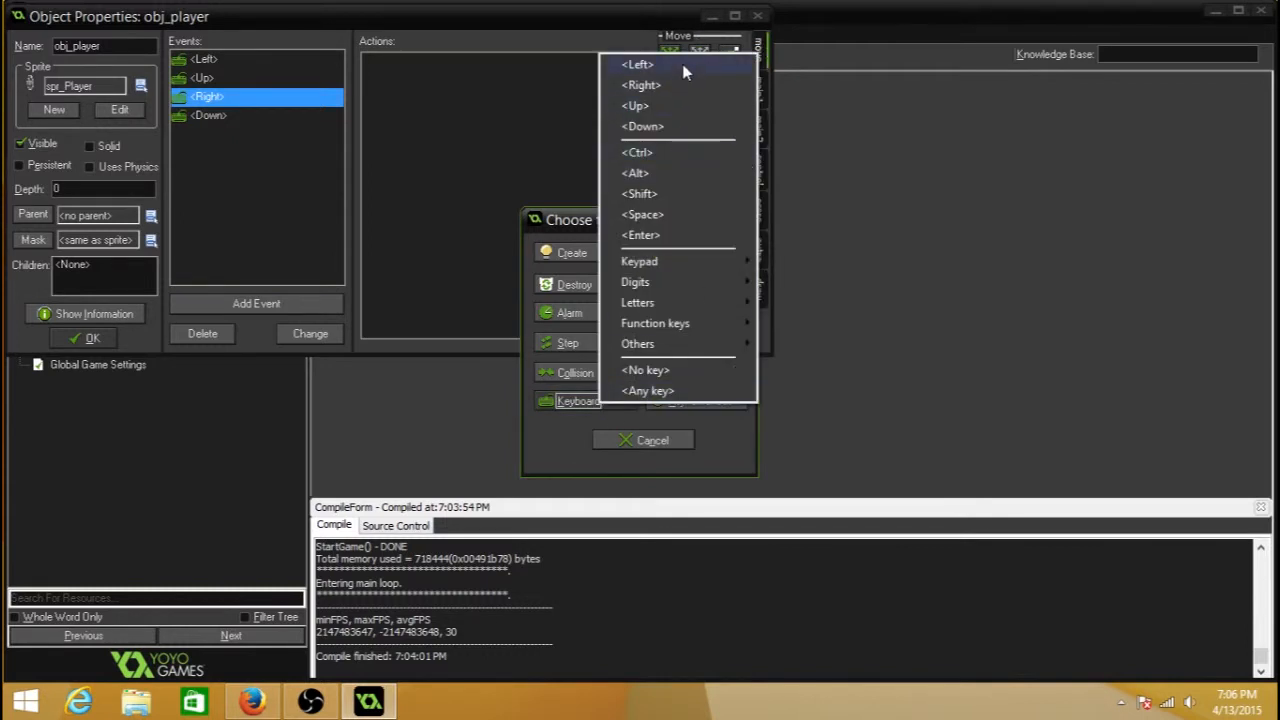
left_click(596, 441)
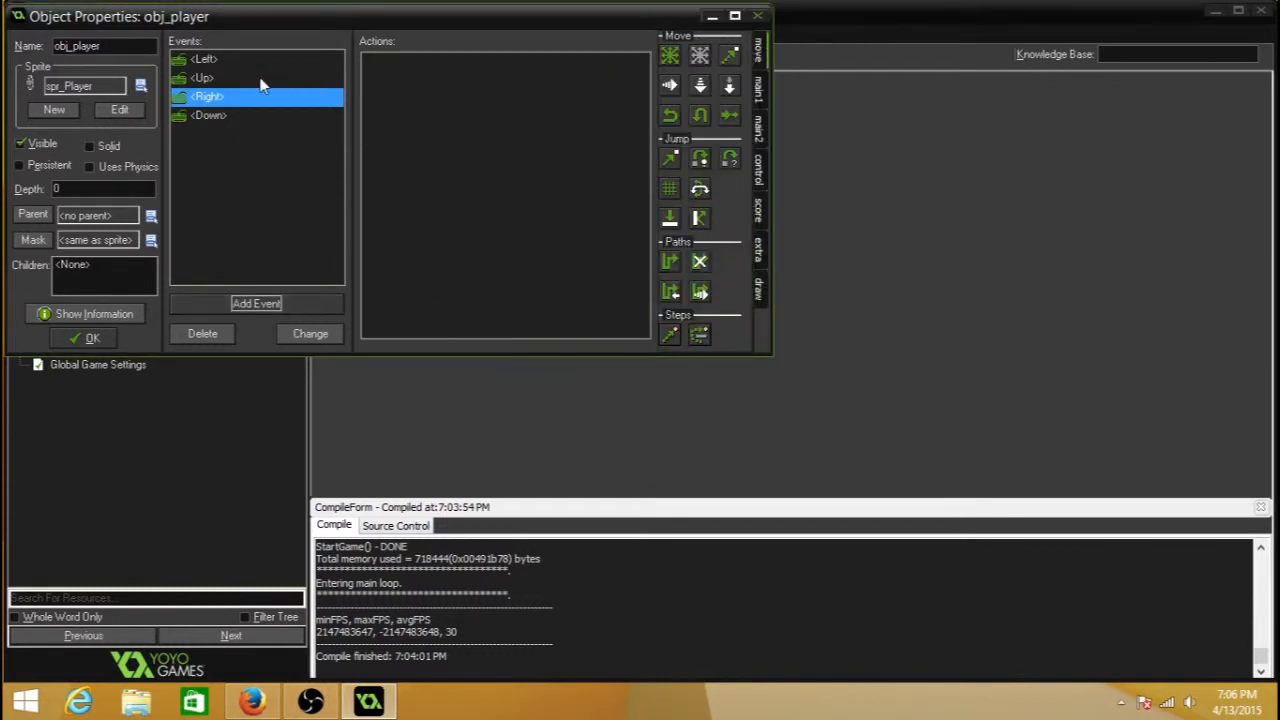
- Add a Move Fixed action to obj_player's Left event, with the left direction and a speed of 5
left_click(205, 59)
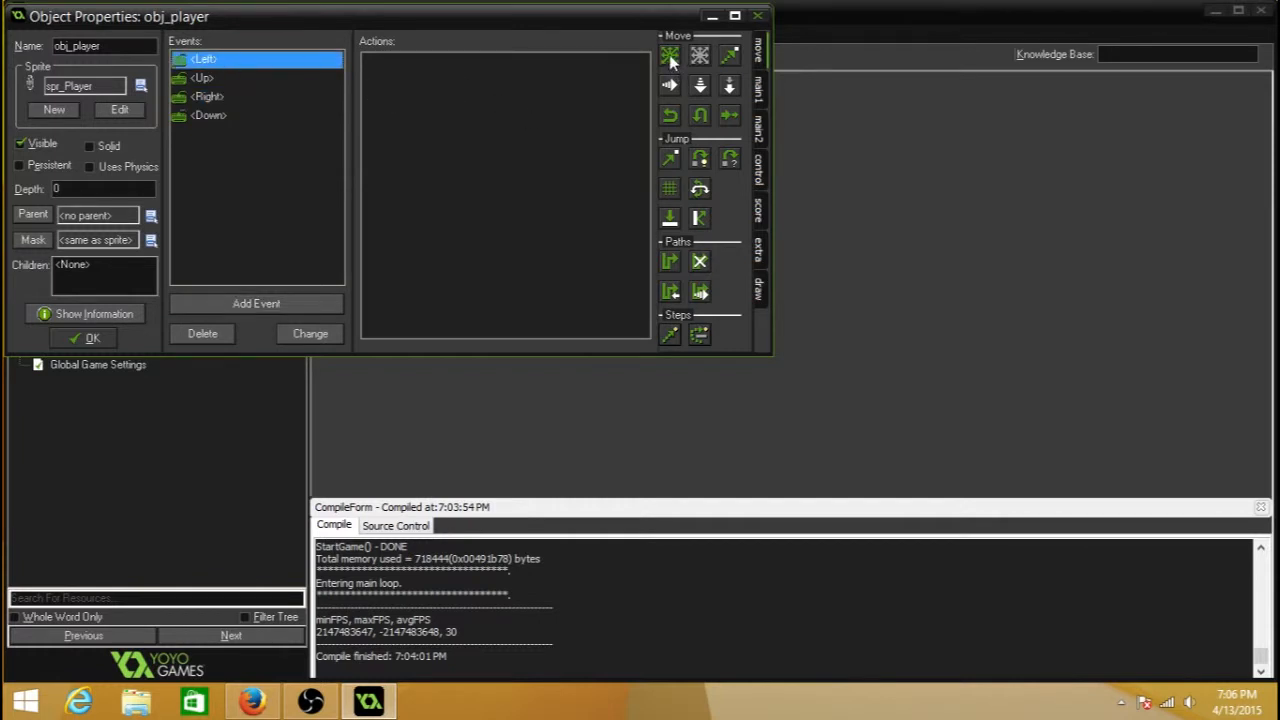
left_click_drag(670, 57, 563, 122)
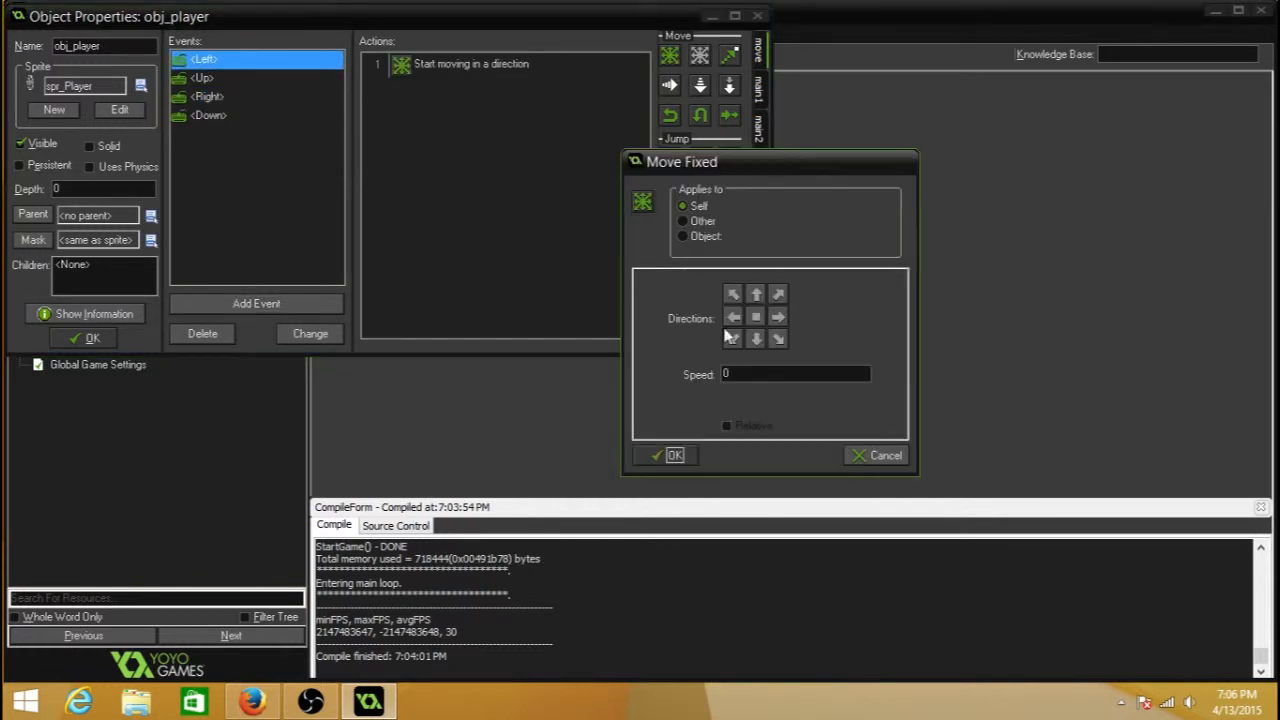
left_click(731, 317)
double_click(755, 374)
type("5")
left_click(662, 455)
- Add a Move Fixed action to obj_player's Up event, with the up direction and a speed of 5
left_click(184, 79)
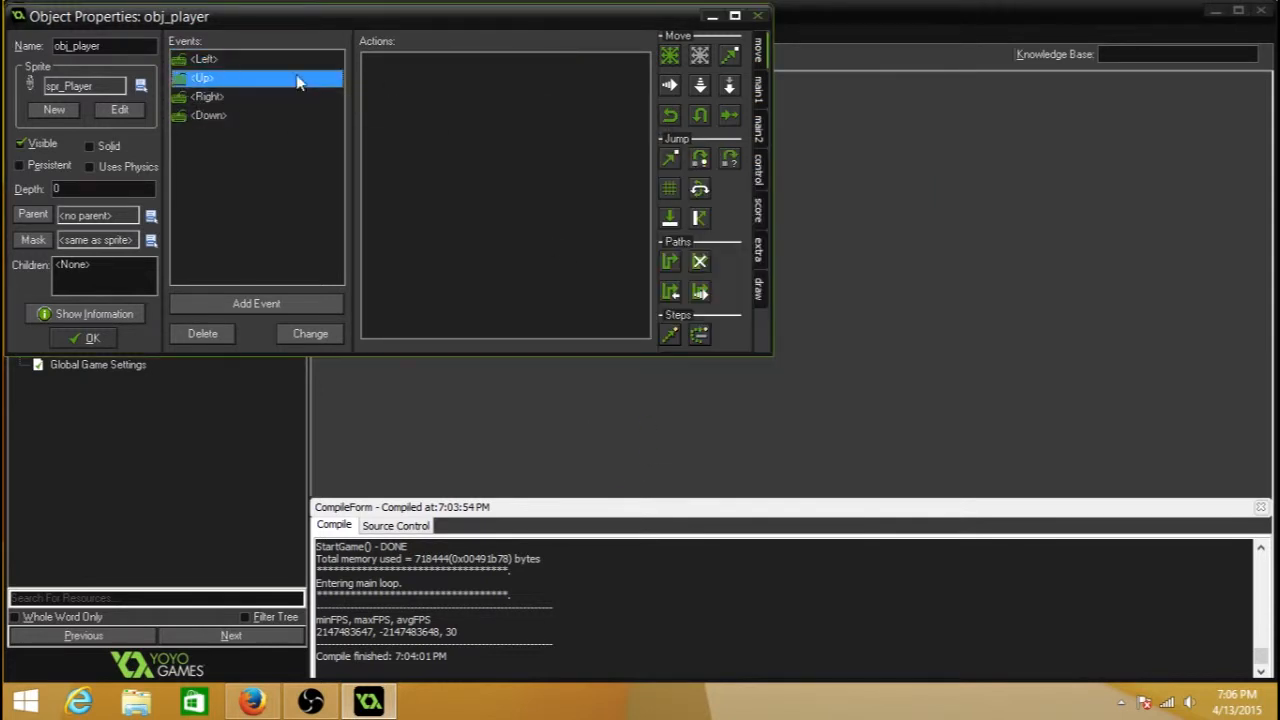
left_click_drag(672, 60, 493, 104)
left_click(756, 294)
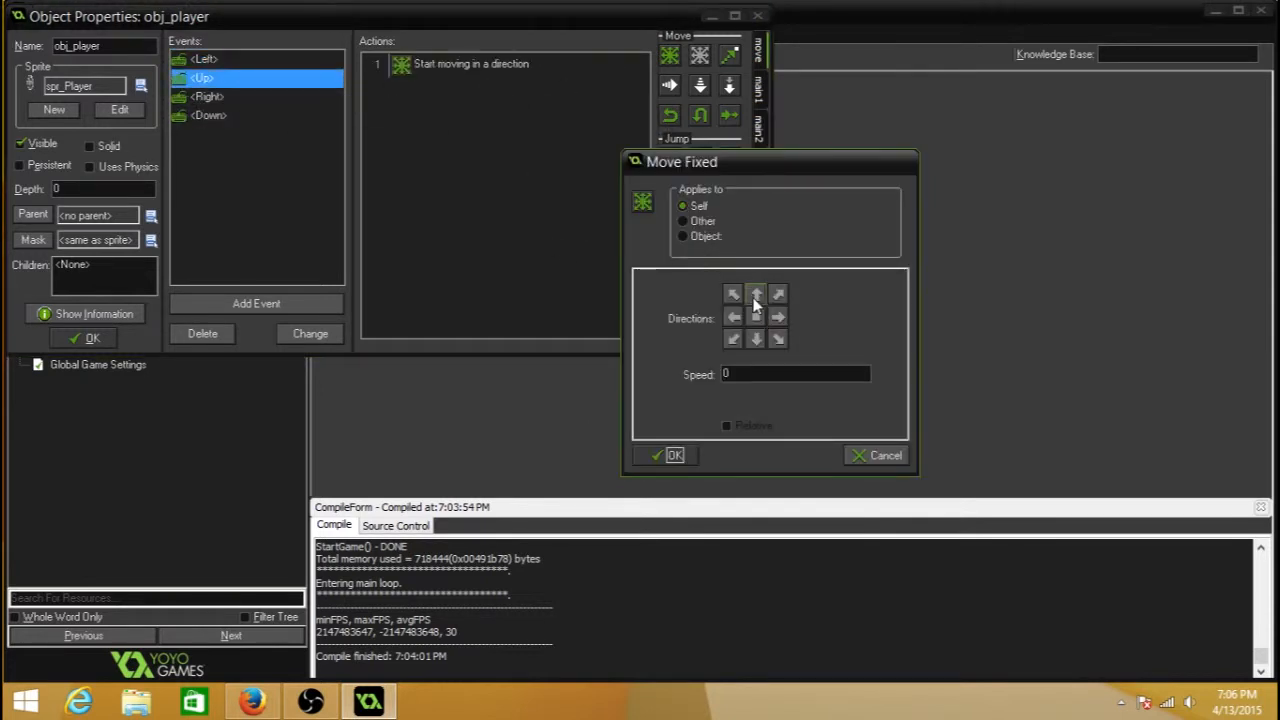
double_click(755, 378)
type("5")
left_click(675, 455)
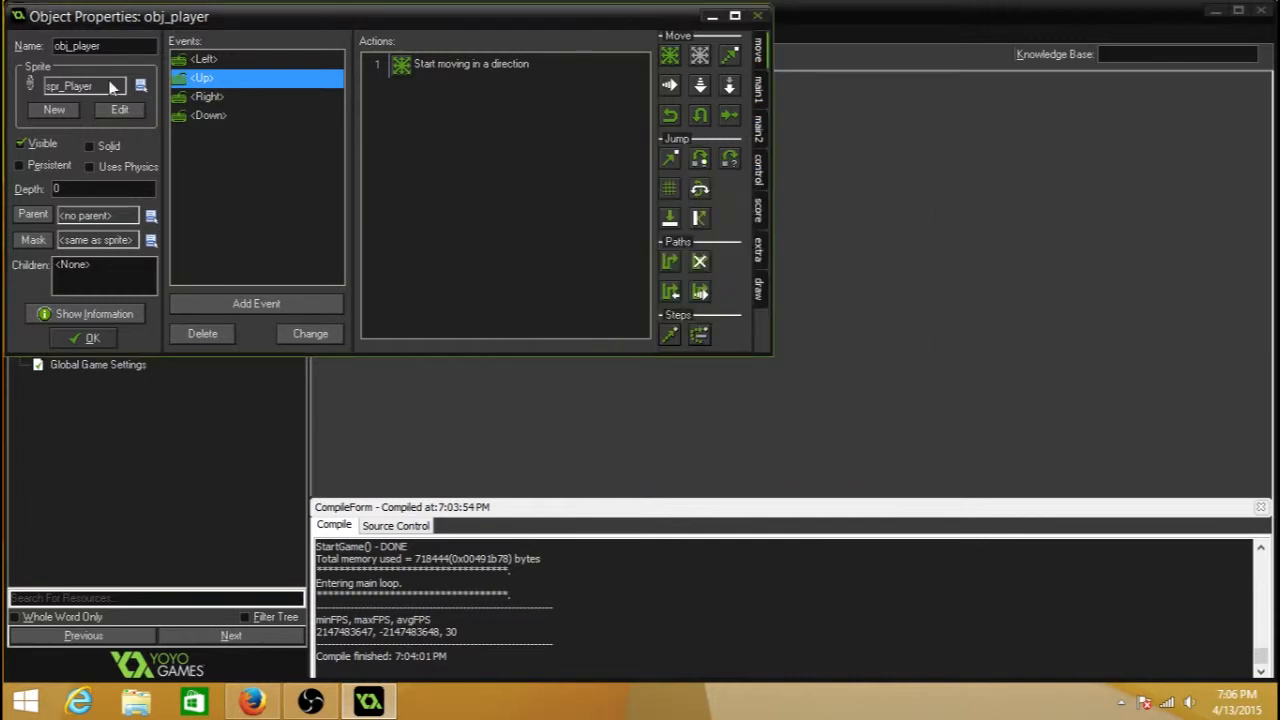
- Add a Move Fixed action to obj_player's Right event, with the right direction and a speed of 5
left_click(238, 100)
left_click_drag(669, 57, 600, 80)
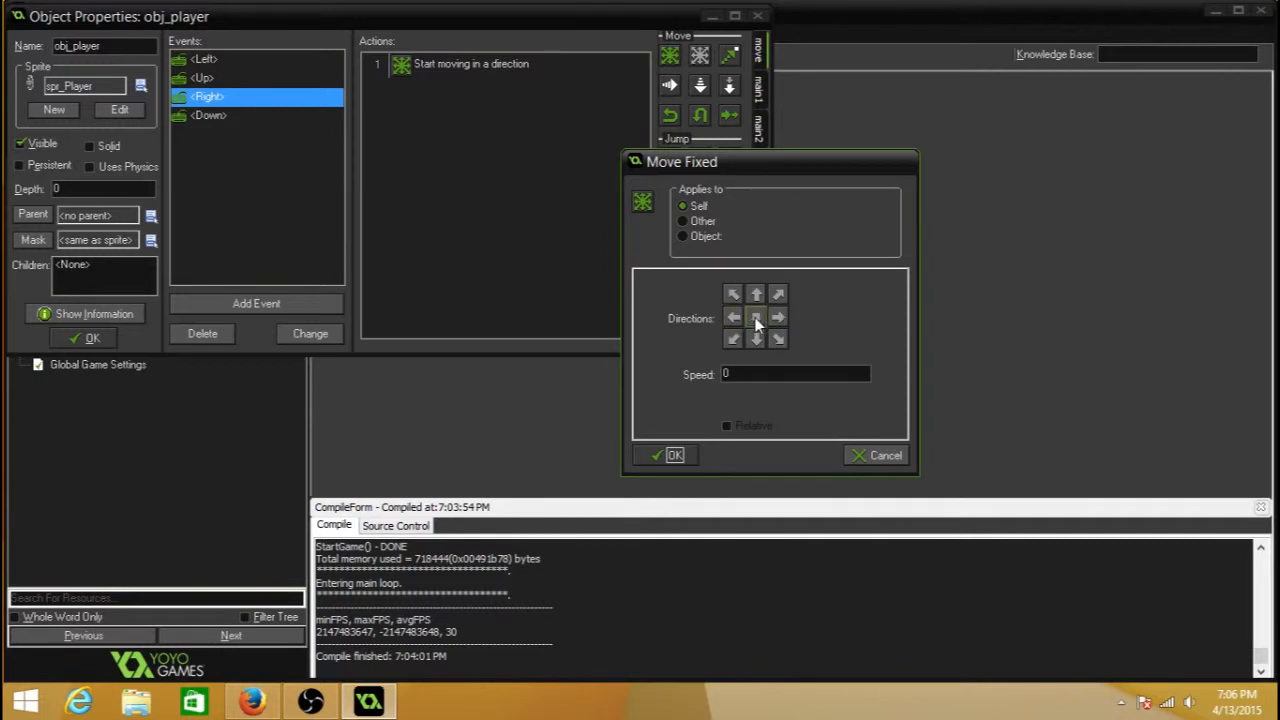
left_click(778, 317)
double_click(740, 373)
type("5")
left_click(648, 456)
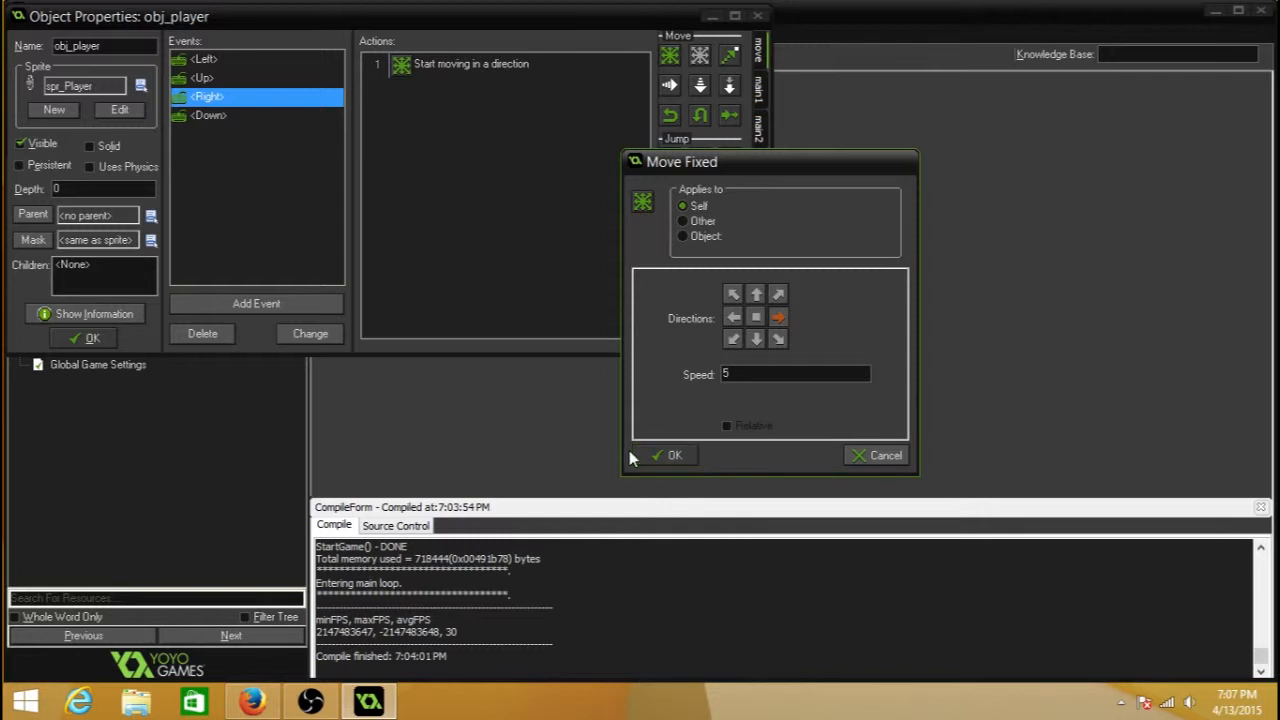
- Add a Move Fixed action with the down direction to obj_player's Down event
left_click(216, 118)
left_click_drag(670, 55, 532, 152)
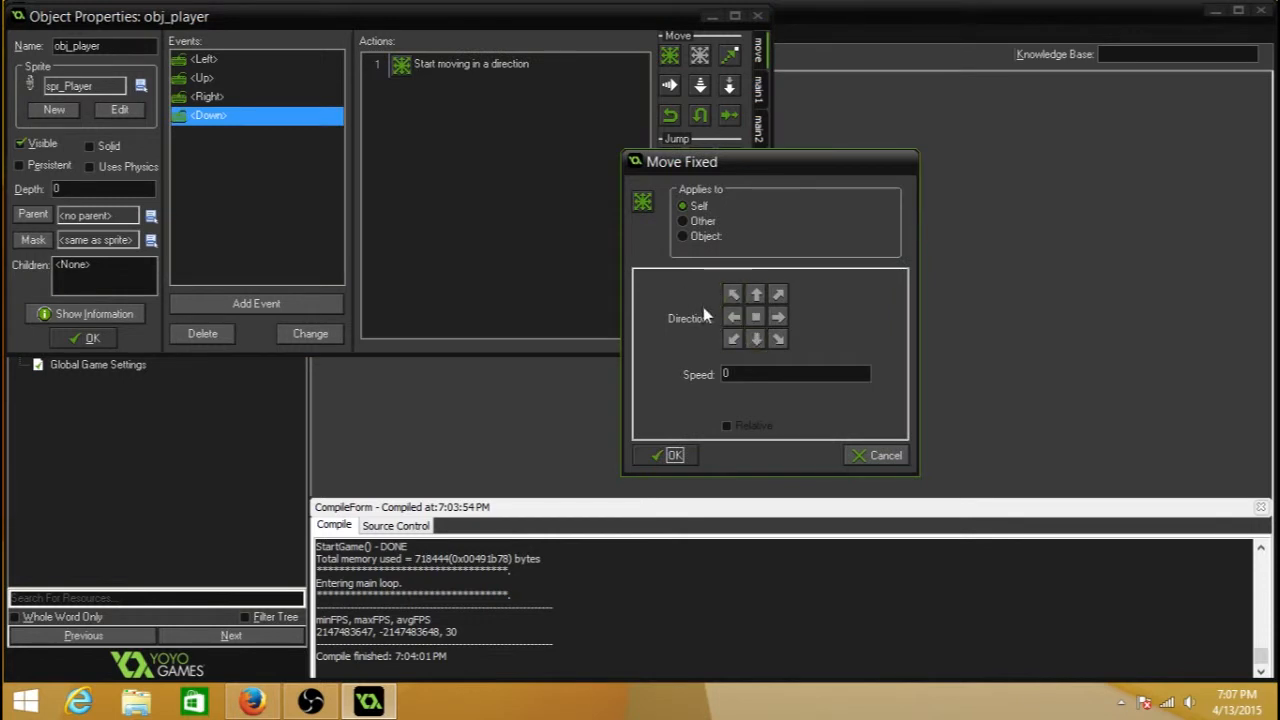
left_click(756, 339)
left_click(666, 455)
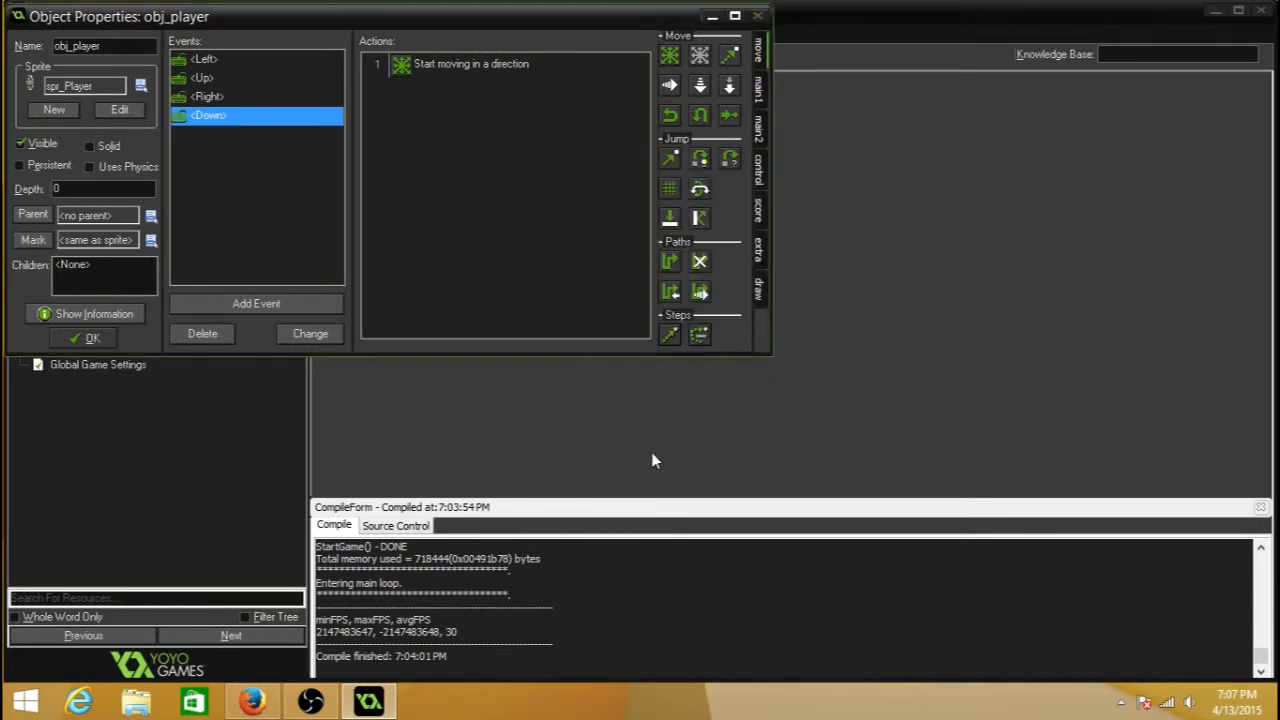
- Add a Keyboard event for No key to obj_player
left_click(278, 313)
left_click(578, 401)
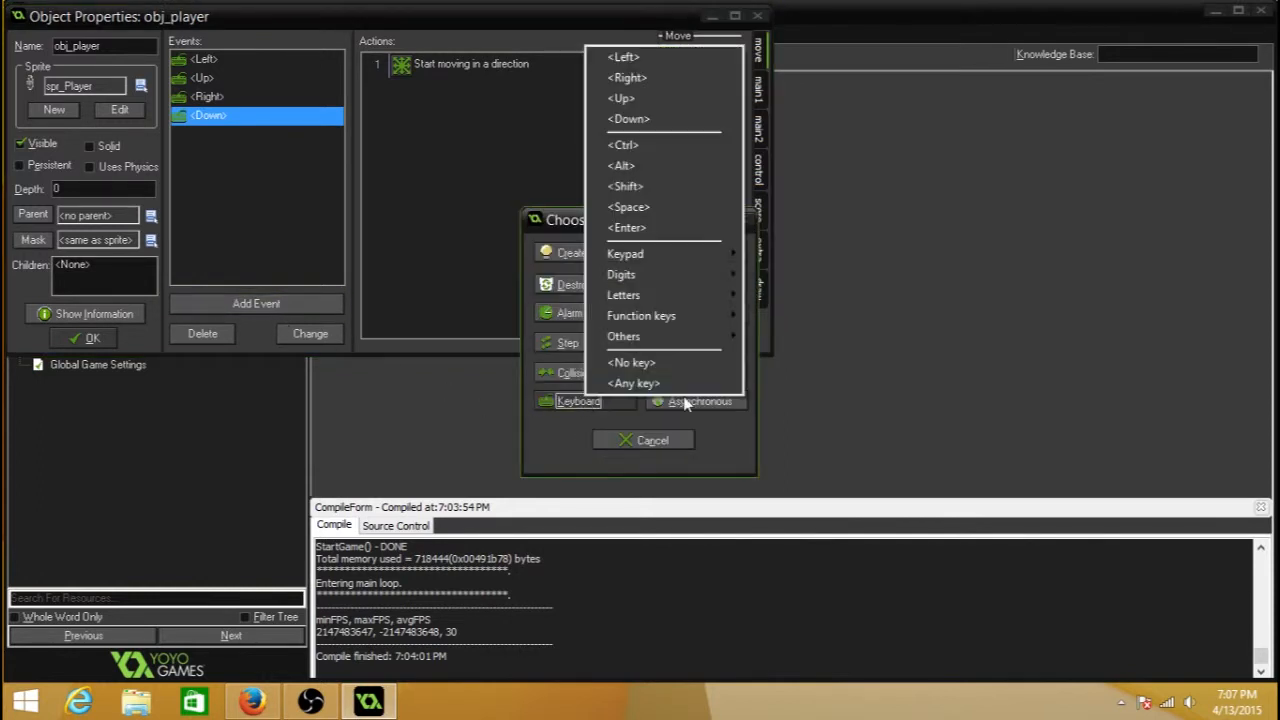
left_click(666, 365)
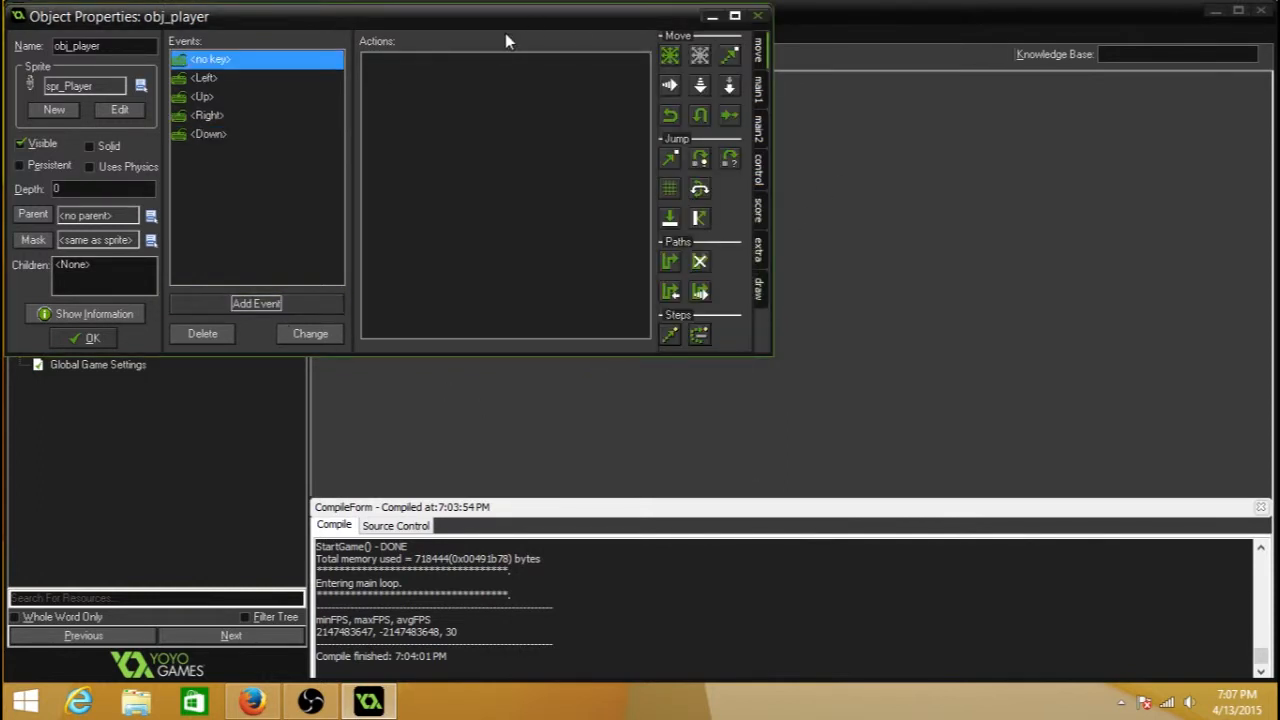
- Add a Move Fixed action with the centre (stop) direction and a speed of 0 to obj_player's No key event, and accept the object's properties
left_click_drag(669, 55, 571, 114)
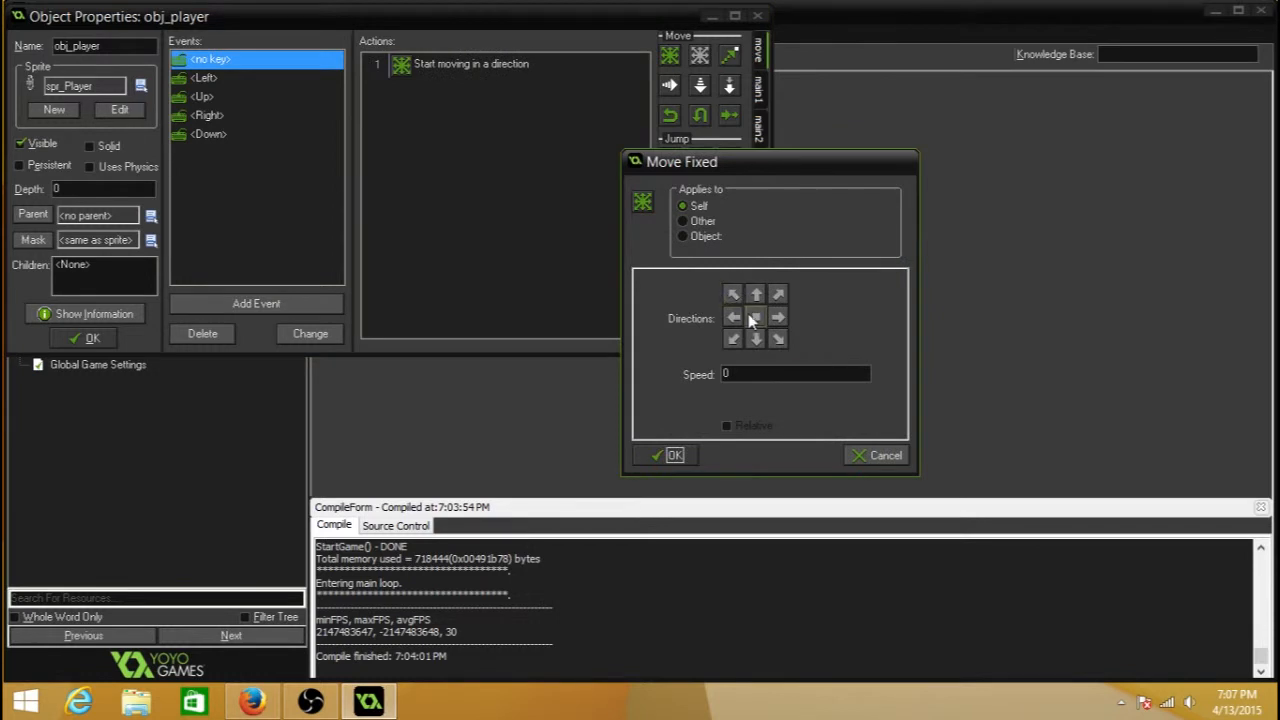
left_click(670, 455)
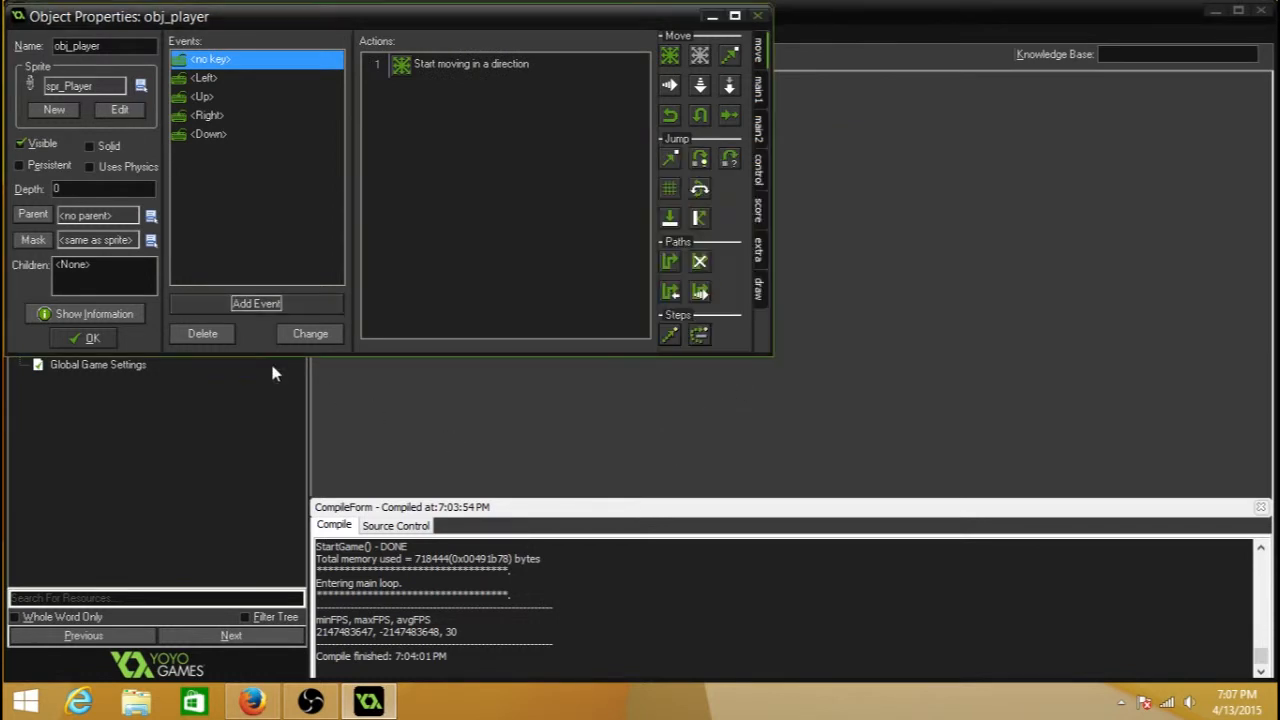
left_click(100, 342)
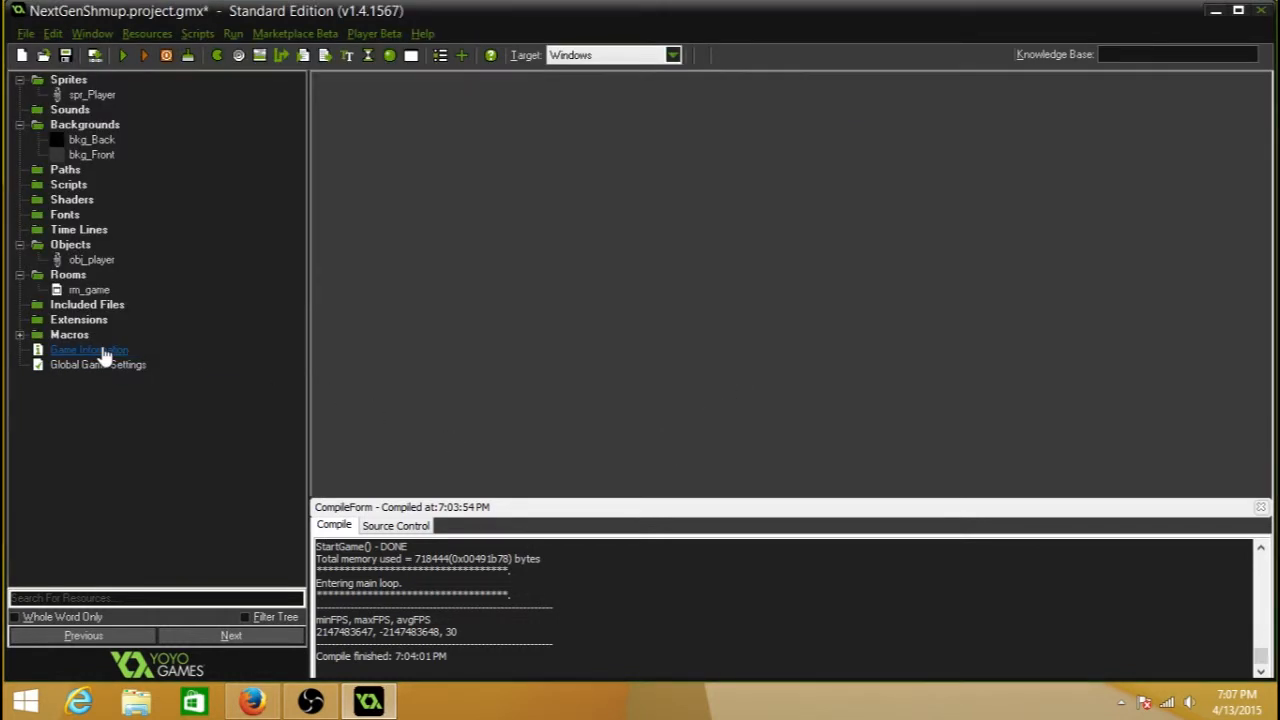
- Place an obj_player instance in the lower part of rm_game and save the room
left_click(96, 290)
double_click(113, 299)
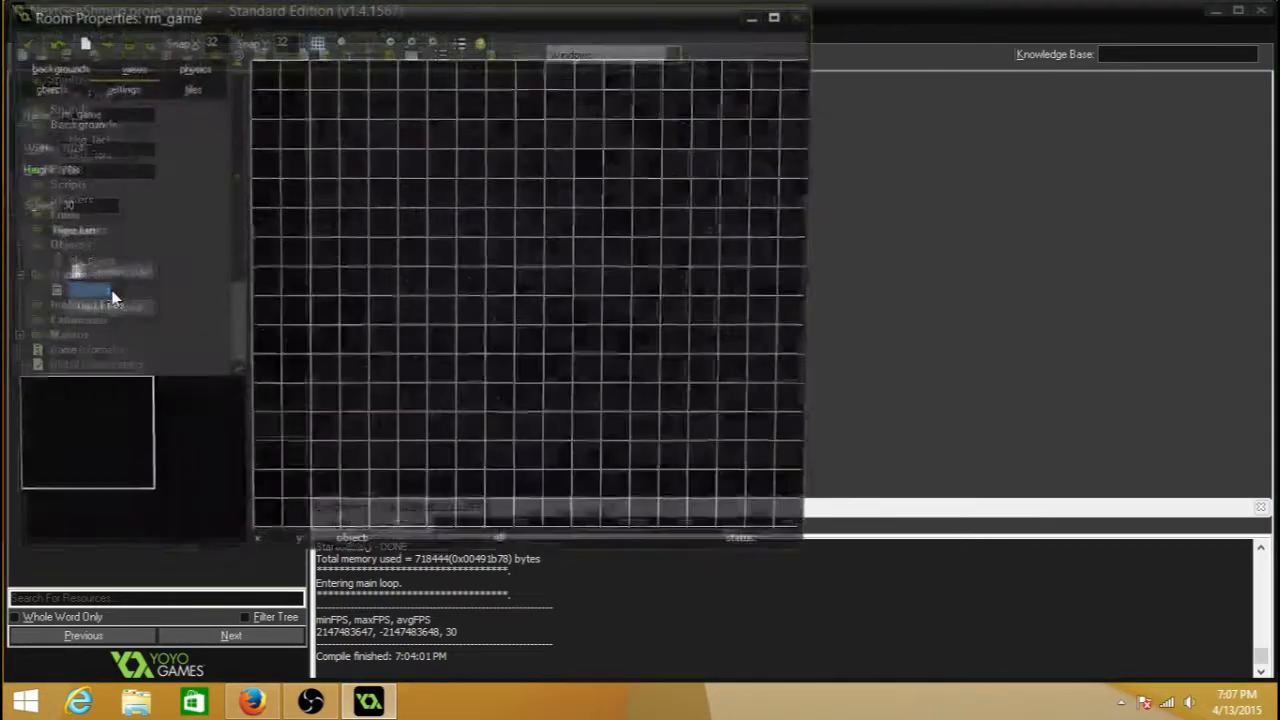
left_click(55, 90)
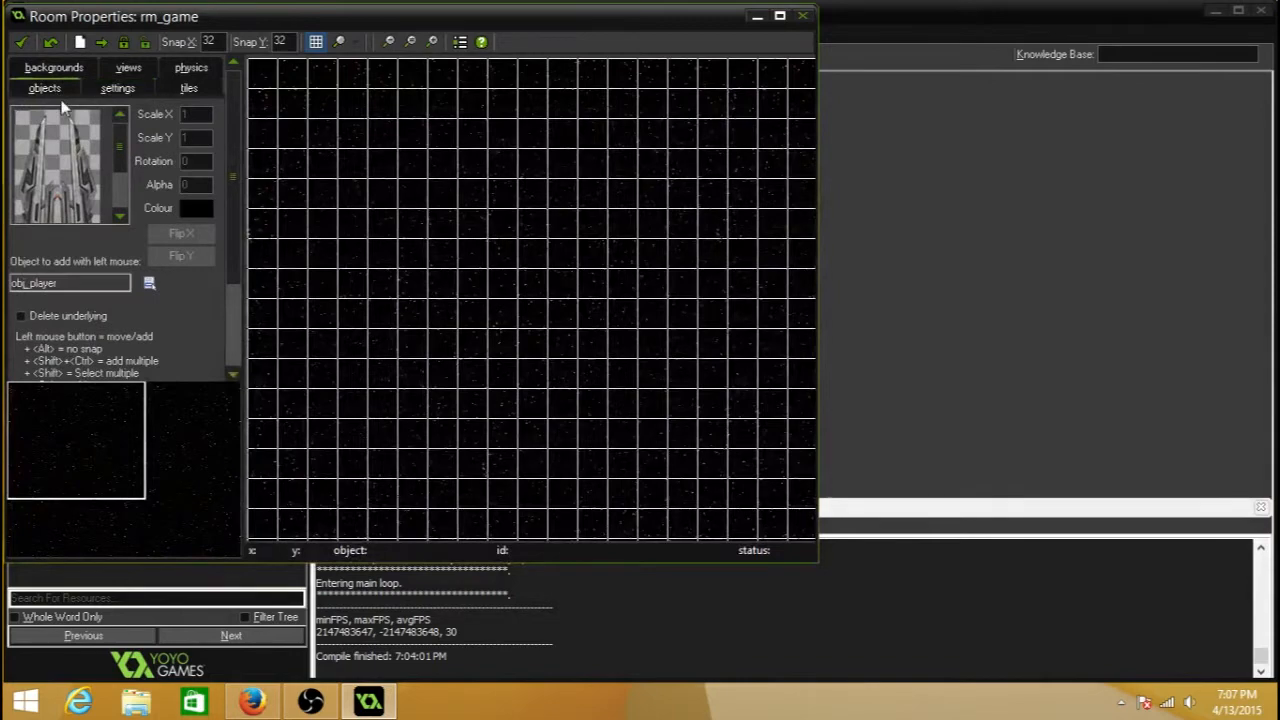
left_click_drag(575, 385, 695, 385)
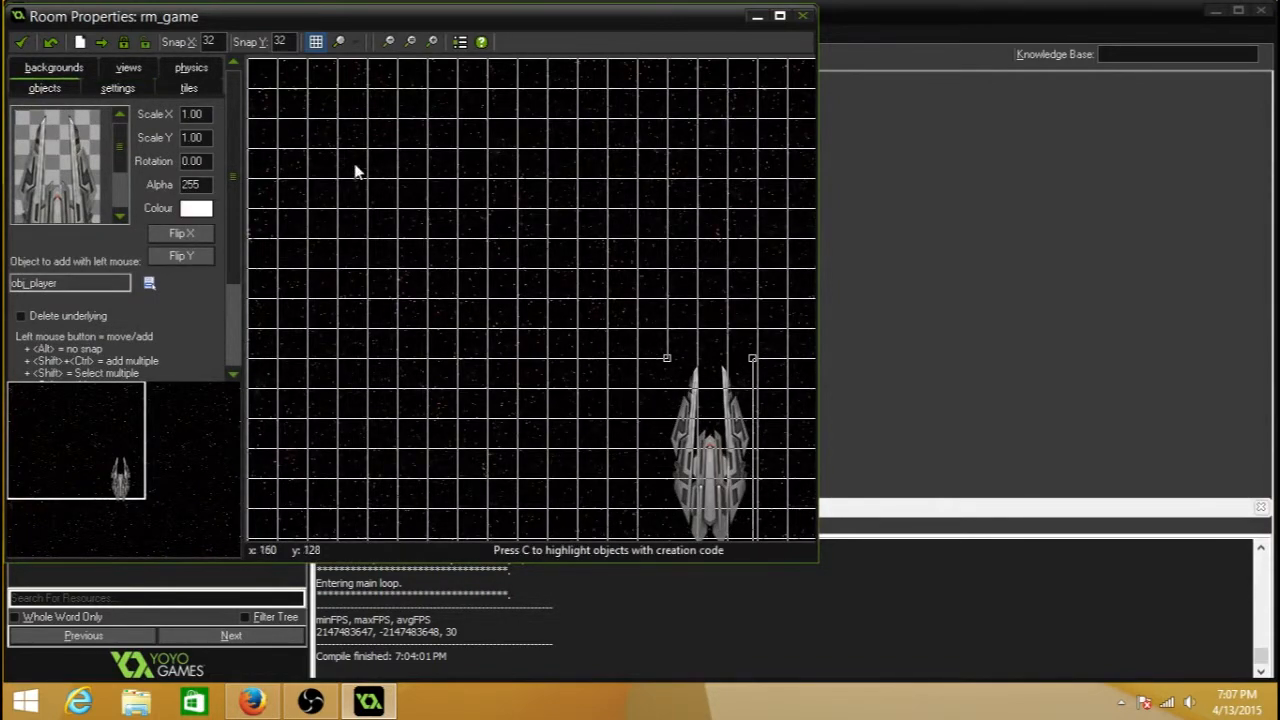
left_click(20, 42)
- Run the game, test the ship's movement in all four directions with the arrow keys, and close the game
left_click(122, 55)
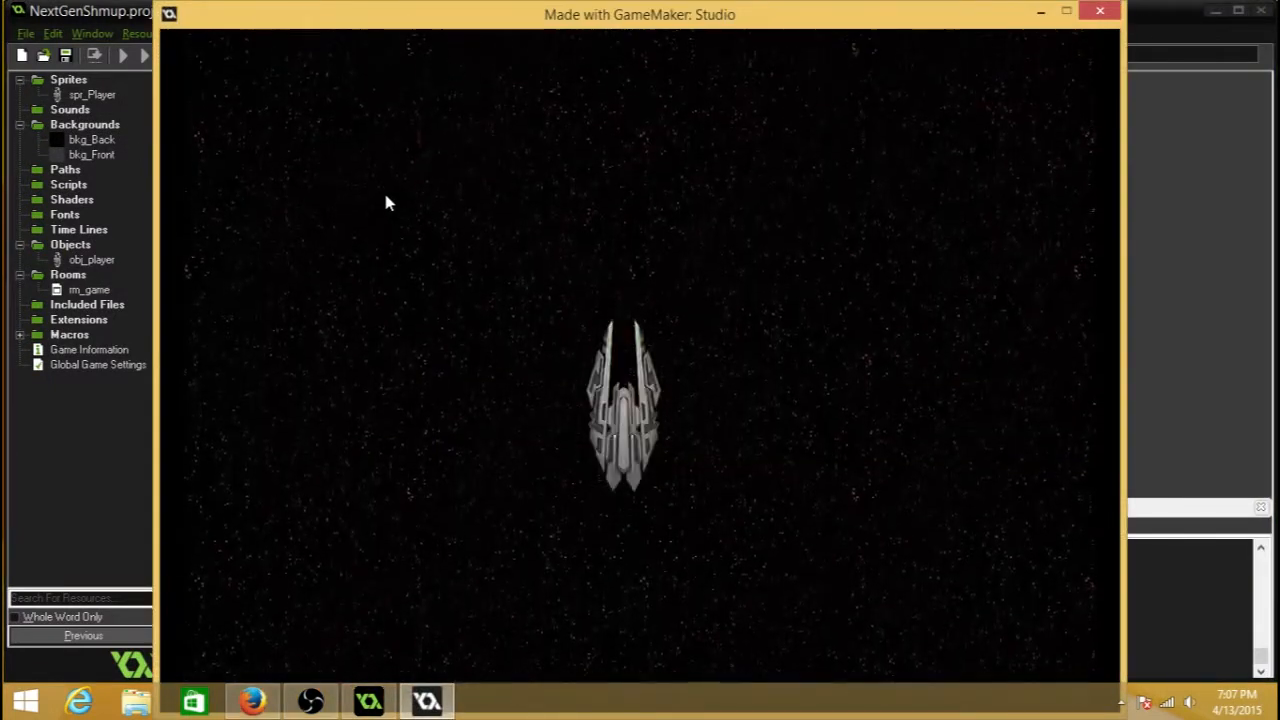
key("Down")
key("Right")
key("Down")
key("Left")
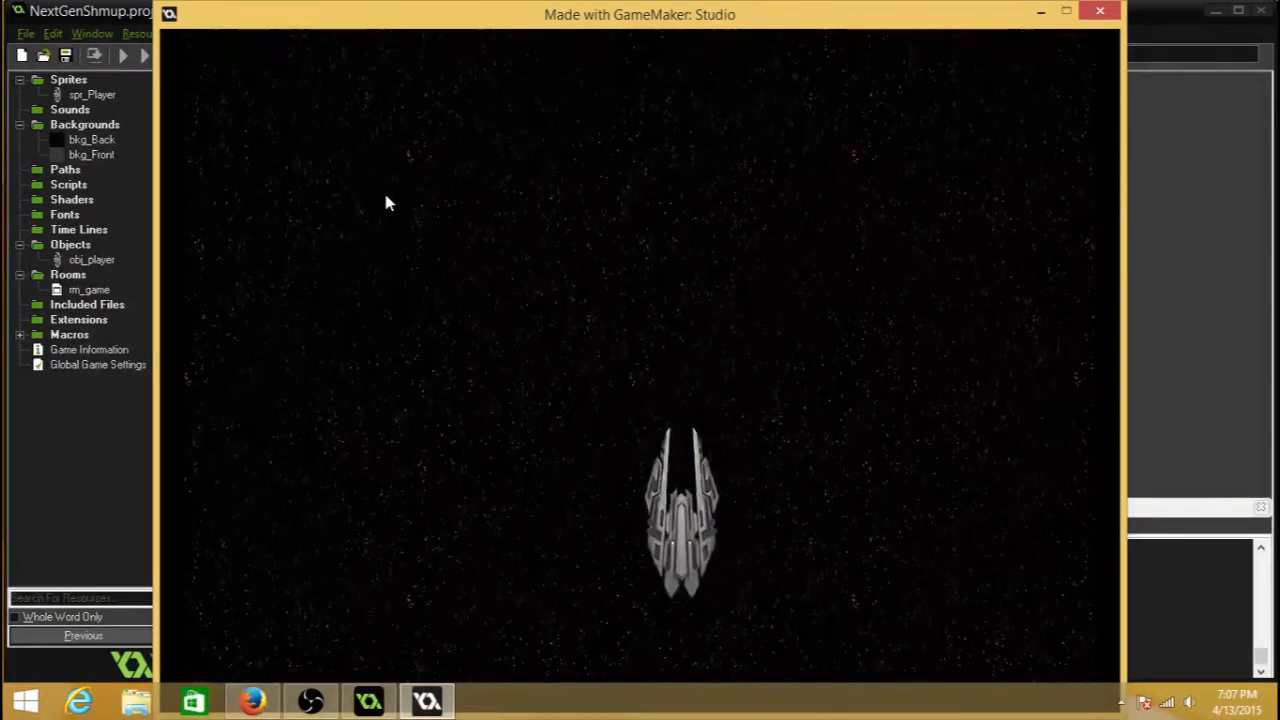
key("Up")
key("Left")
key("Down")
key("Right")
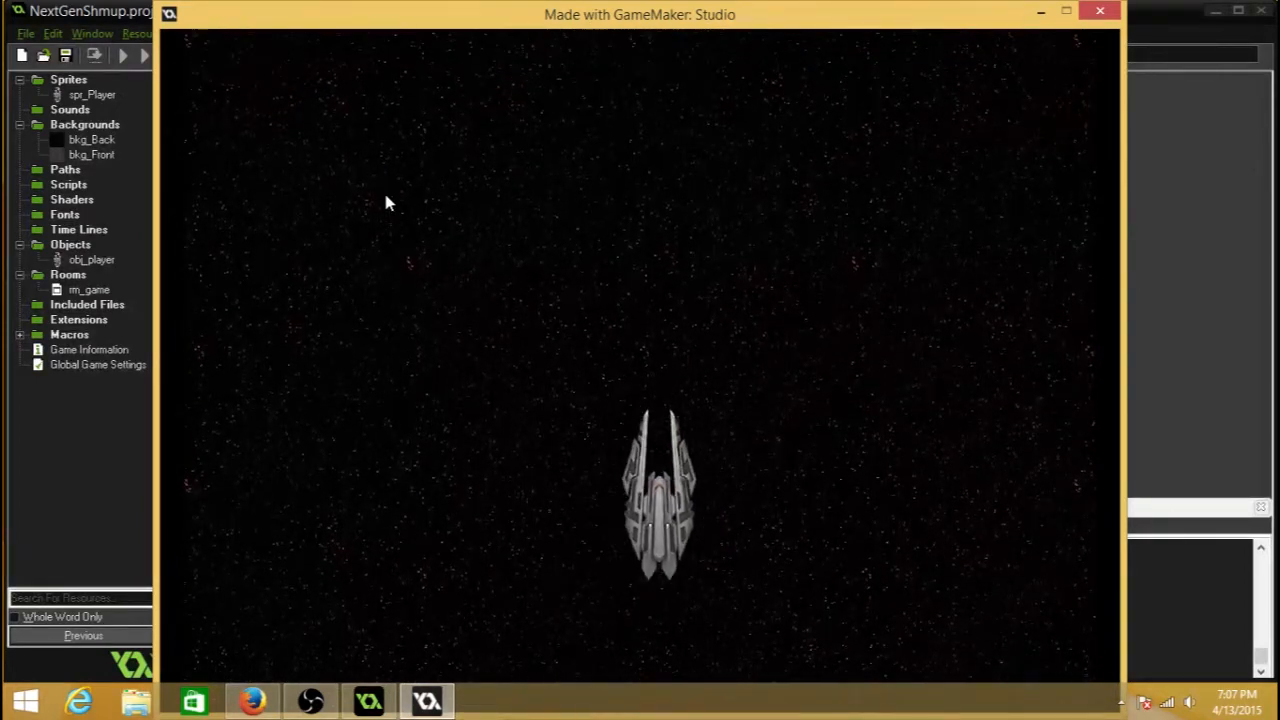
key("Right")
key("Right")
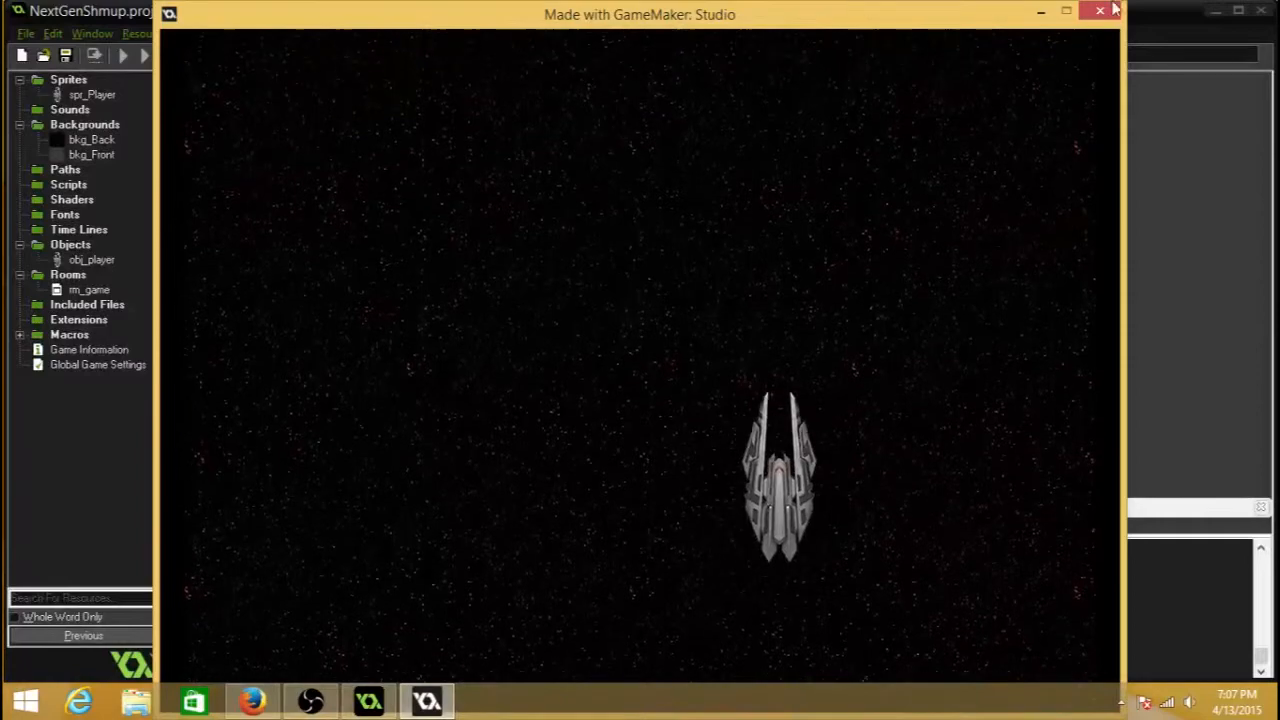
left_click(1112, 10)
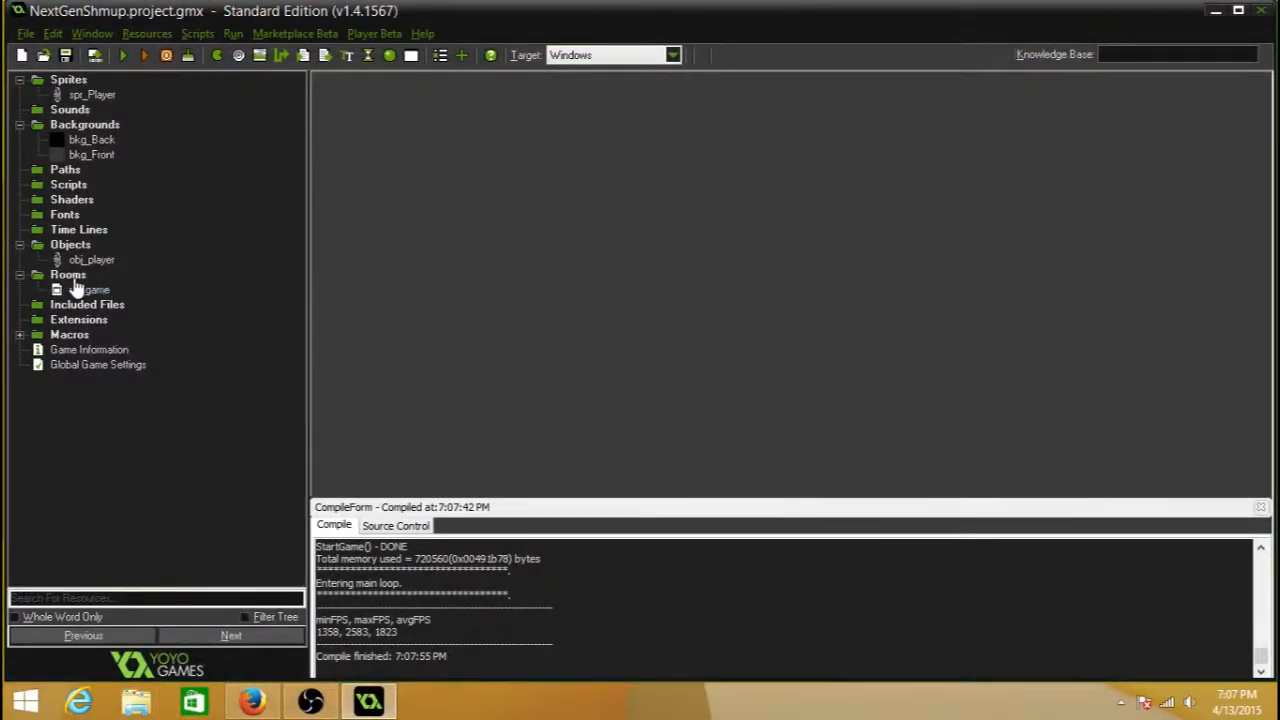
- Scale down the player ship instance in rm_game to about two grid cells wide and five tall, and save the room
double_click(75, 280)
double_click(69, 280)
left_click(78, 290)
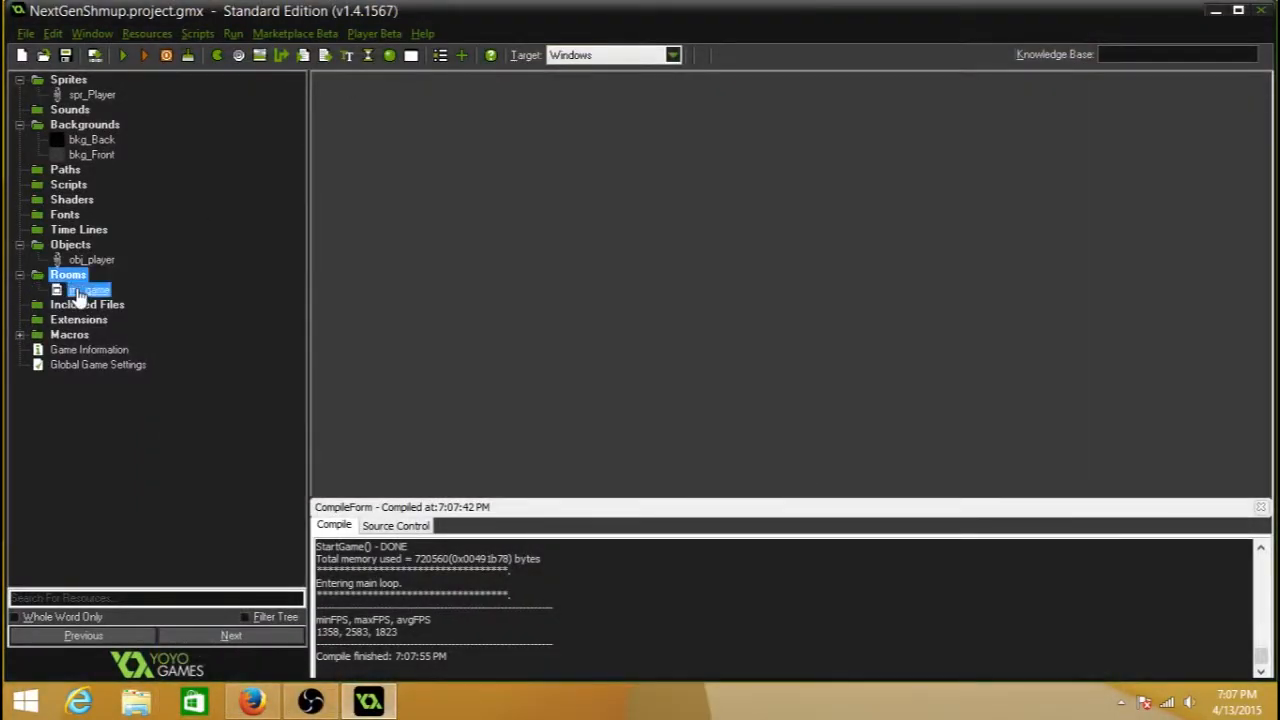
double_click(78, 292)
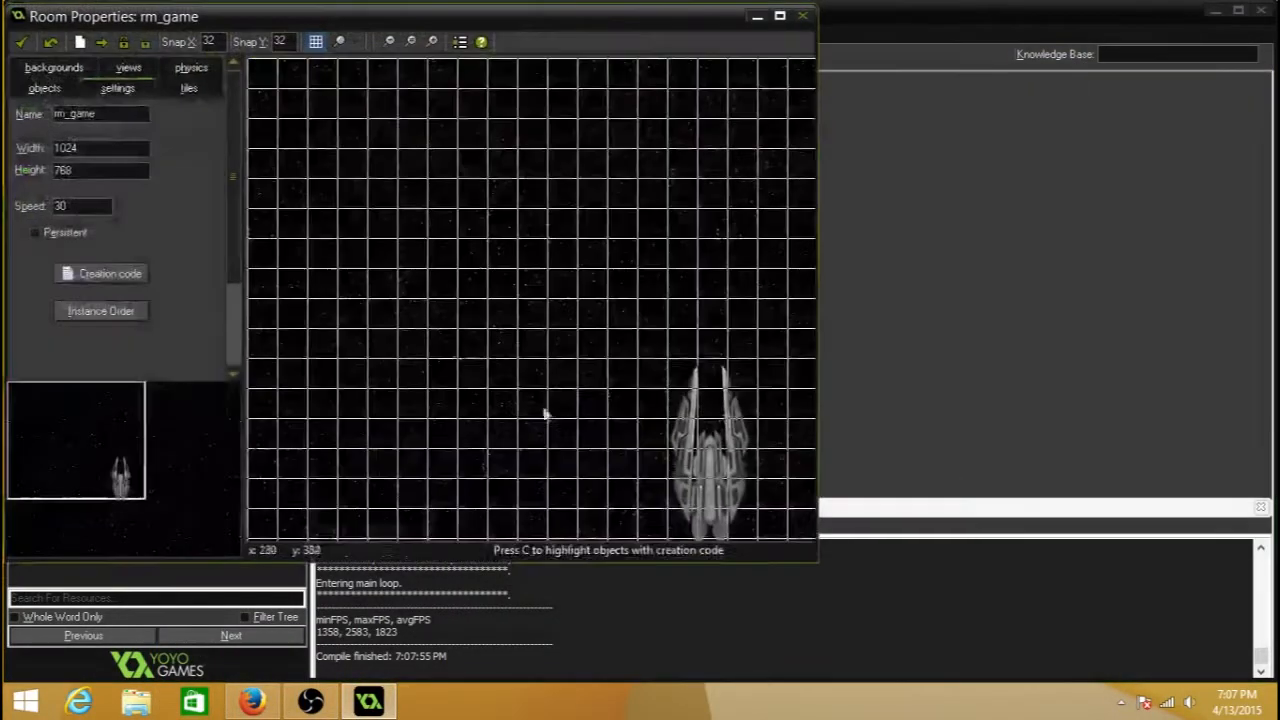
left_click(780, 17)
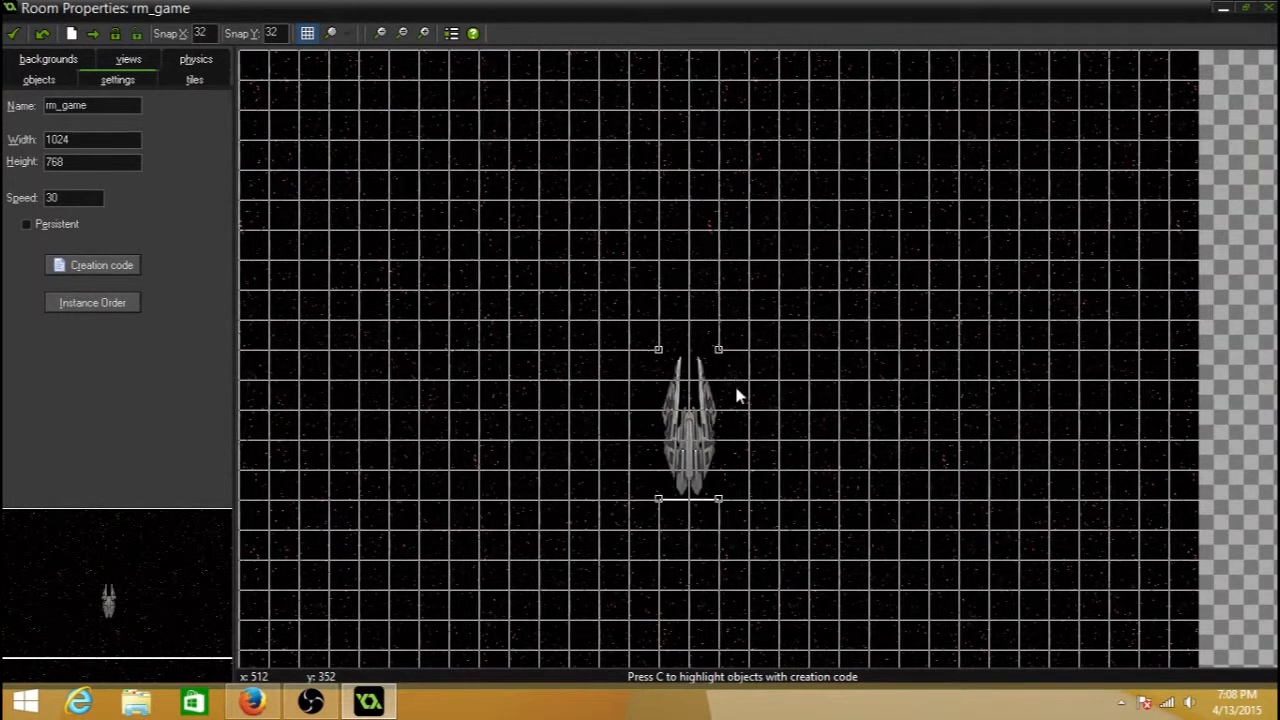
left_click(13, 33)
- Run the game again and test moving the resized ship to the right
left_click(121, 55)
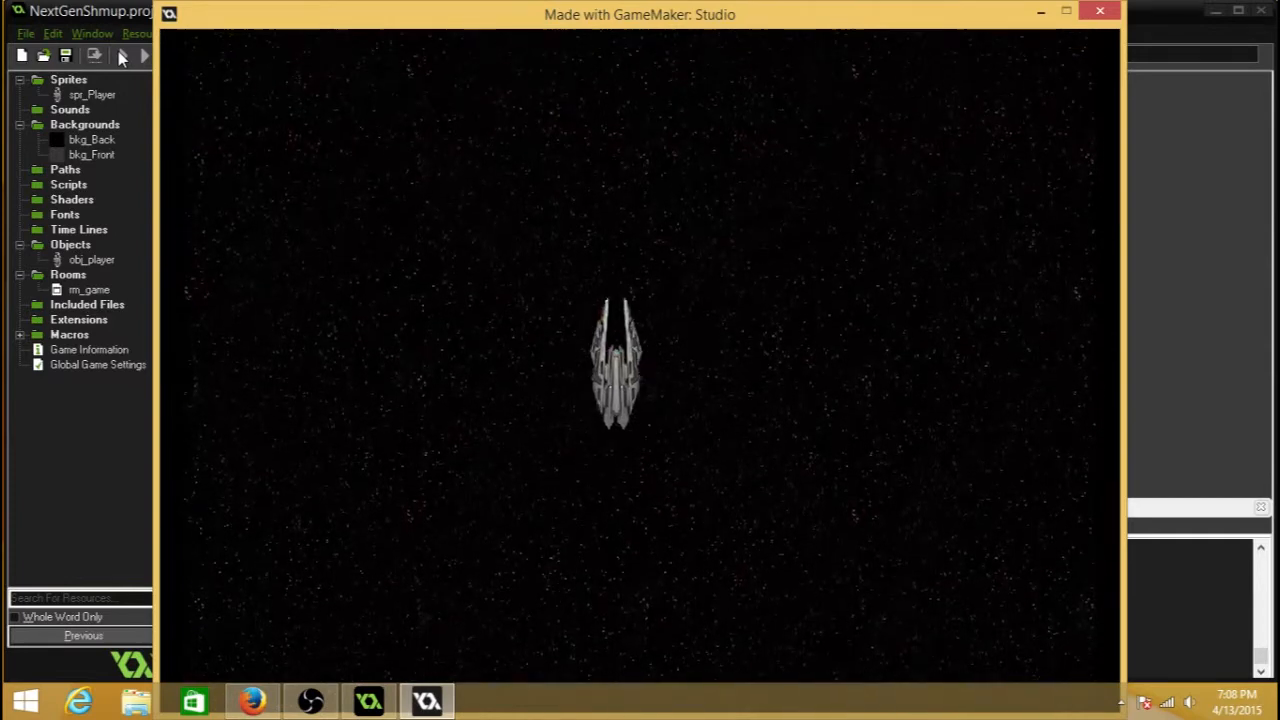
key("Right")
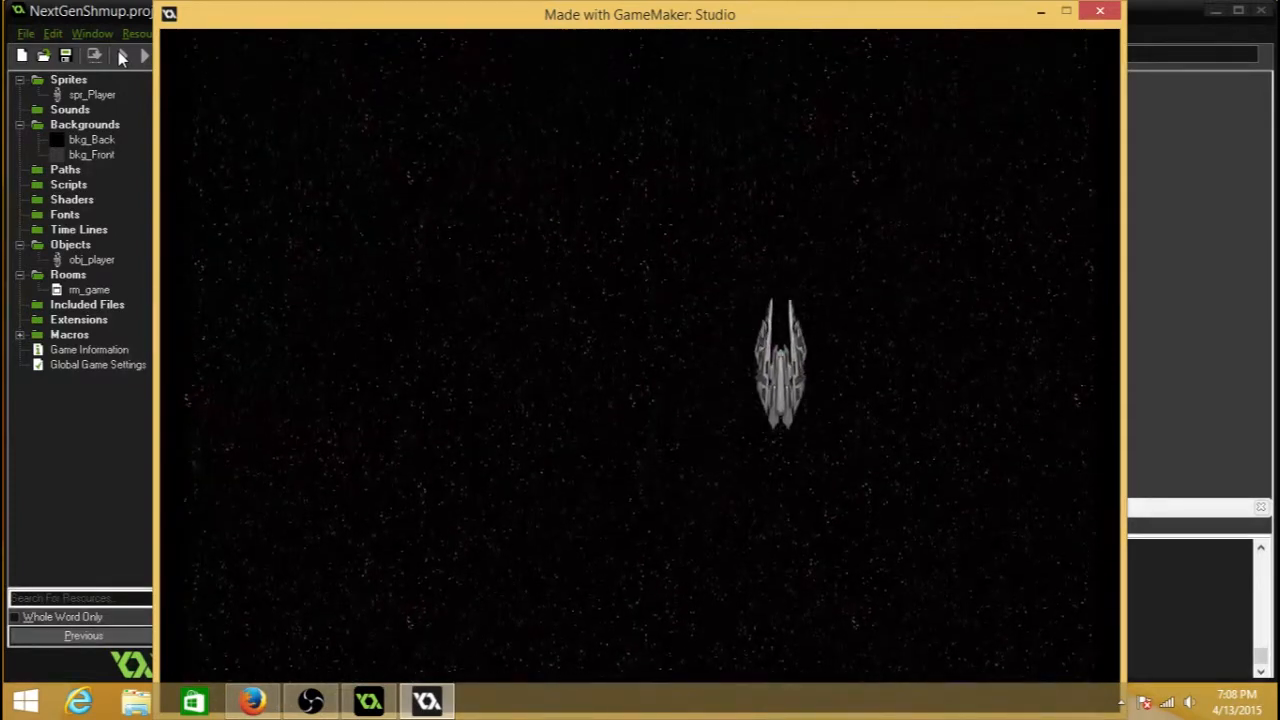